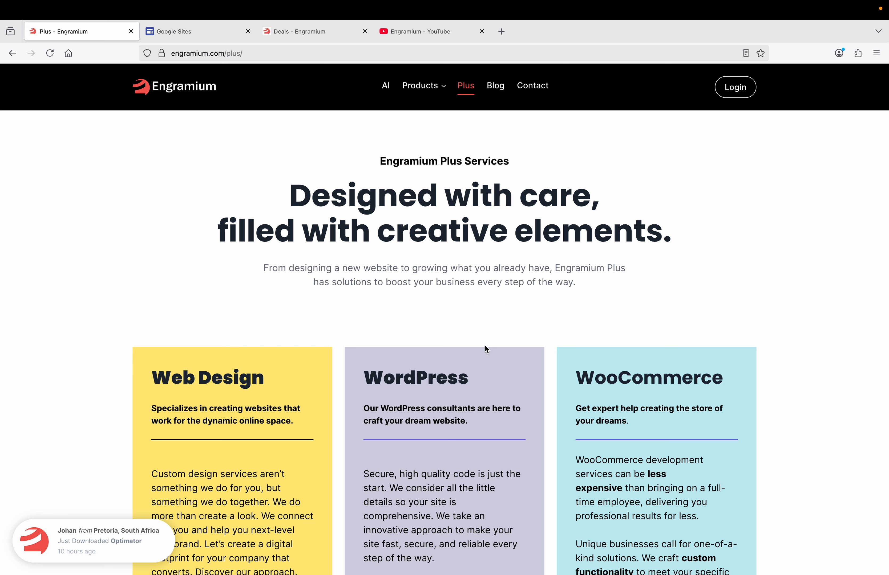
Create a new site from the Professors template in the template gallery's Education section
{"action": "left_click", "coordinate": [209, 36]}
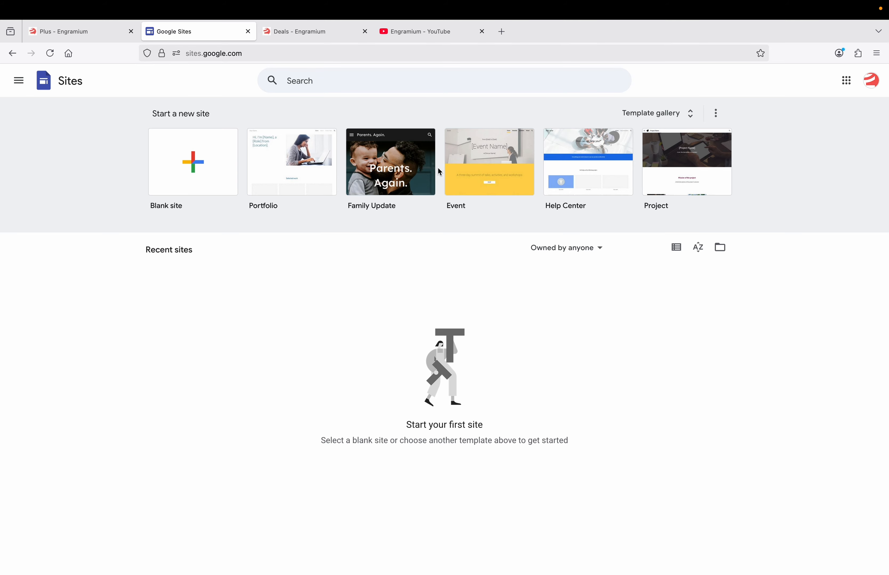
{"action": "left_click", "coordinate": [646, 118]}
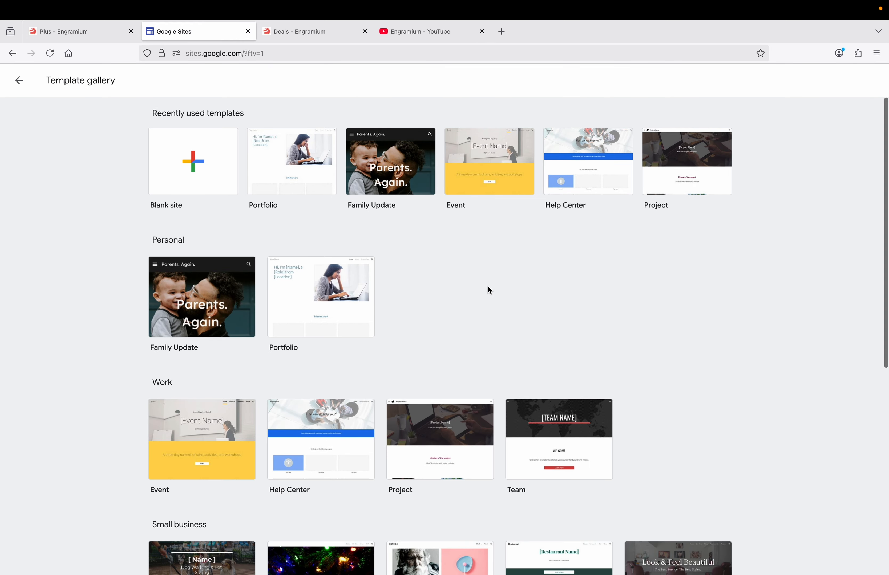
{"action": "scroll", "coordinate": [487, 286], "scroll_direction": "down", "scroll_amount": 10}
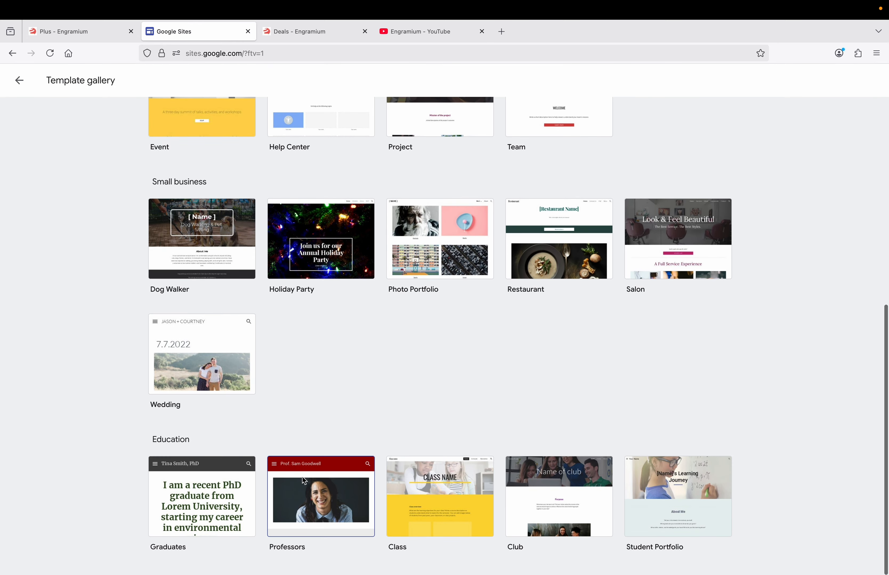
{"action": "left_click", "coordinate": [303, 501]}
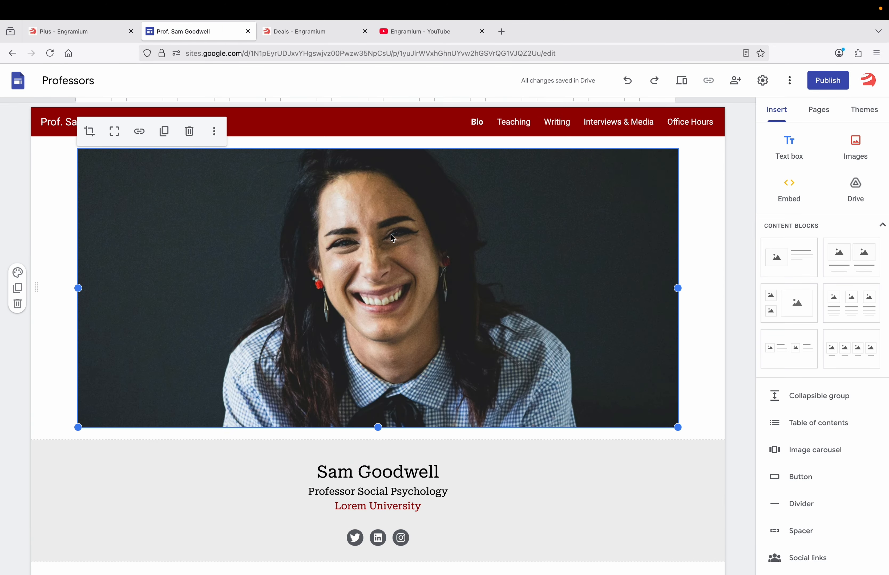
Preview the Teaching, Writing, Interviews & Media and Office Hours pages, then return to Sites home
{"action": "left_click", "coordinate": [477, 123]}
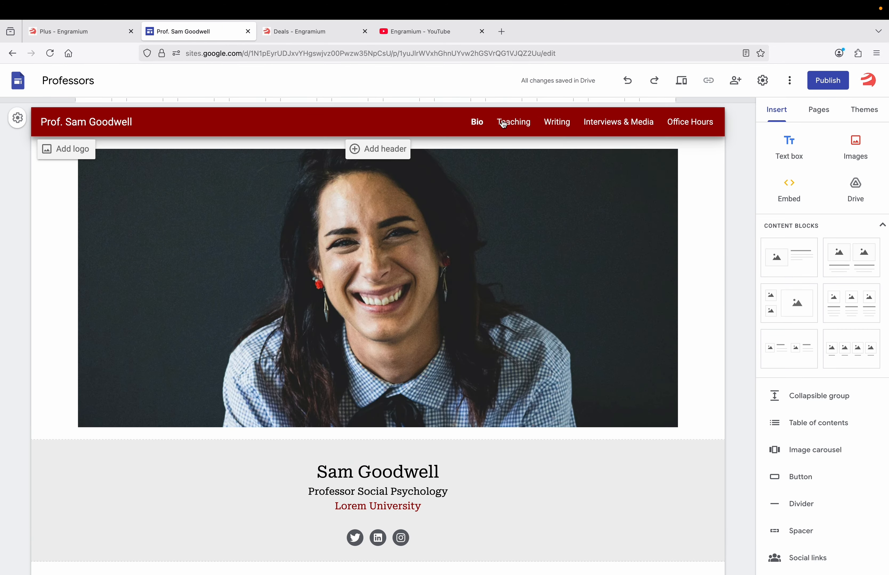
{"action": "left_click", "coordinate": [518, 123]}
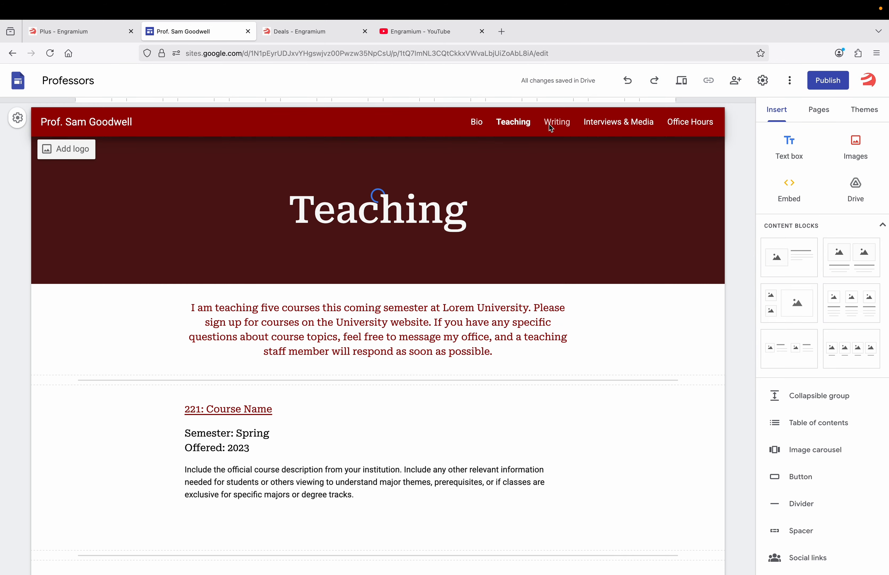
{"action": "left_click", "coordinate": [550, 124]}
{"action": "left_click", "coordinate": [615, 122]}
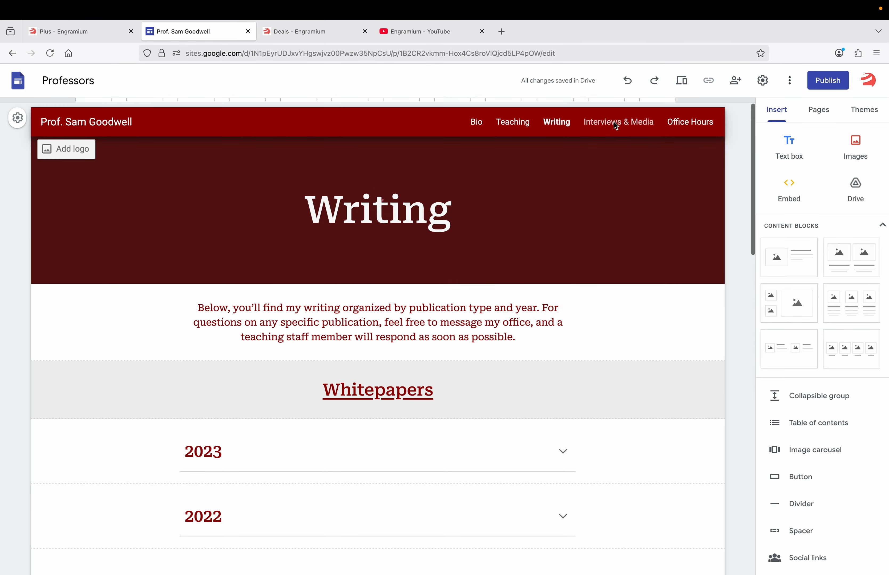
{"action": "left_click", "coordinate": [677, 122]}
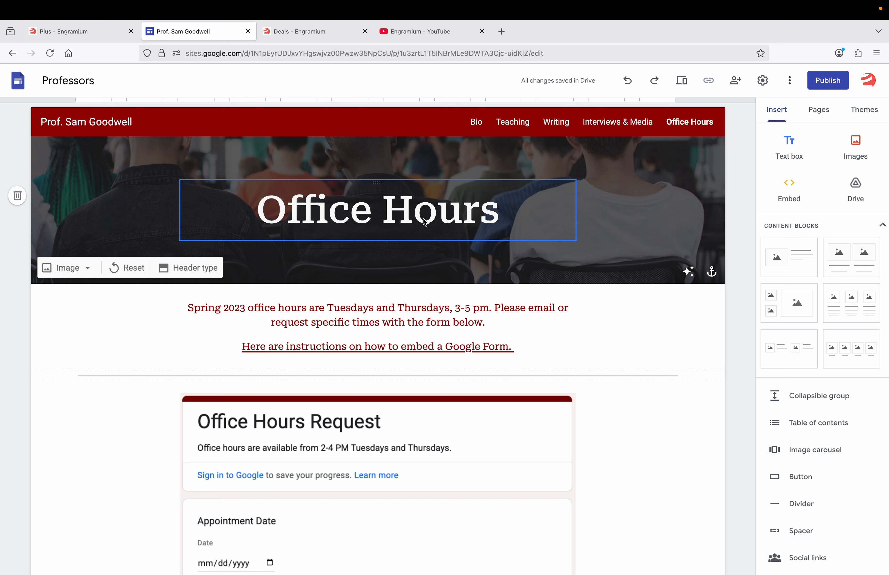
{"action": "left_click", "coordinate": [20, 82]}
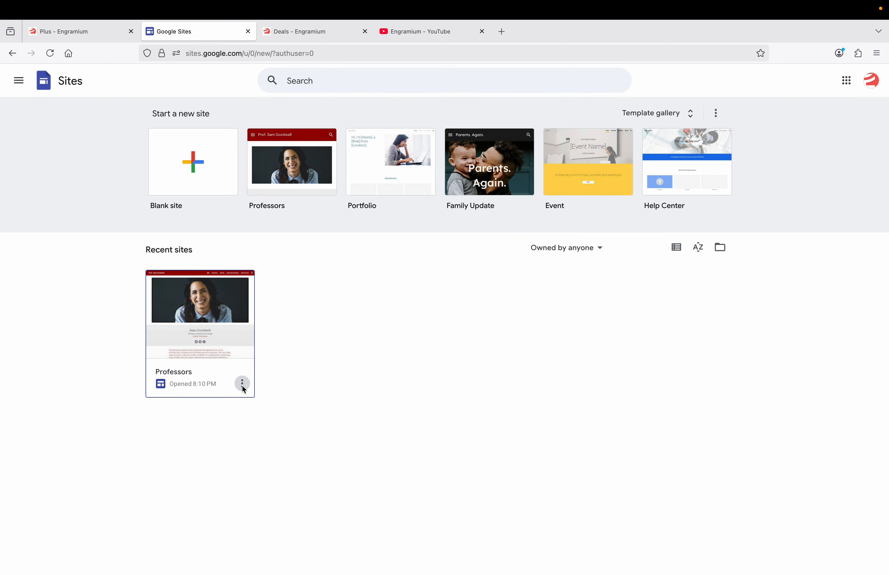
Move the Professors site to trash
{"action": "left_click", "coordinate": [242, 384]}
{"action": "left_click", "coordinate": [238, 430]}
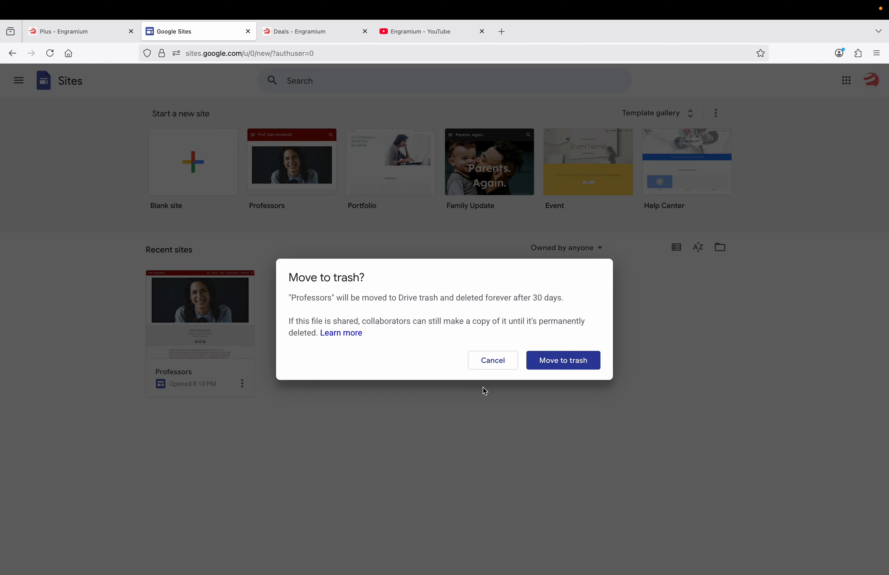
{"action": "left_click", "coordinate": [556, 365]}
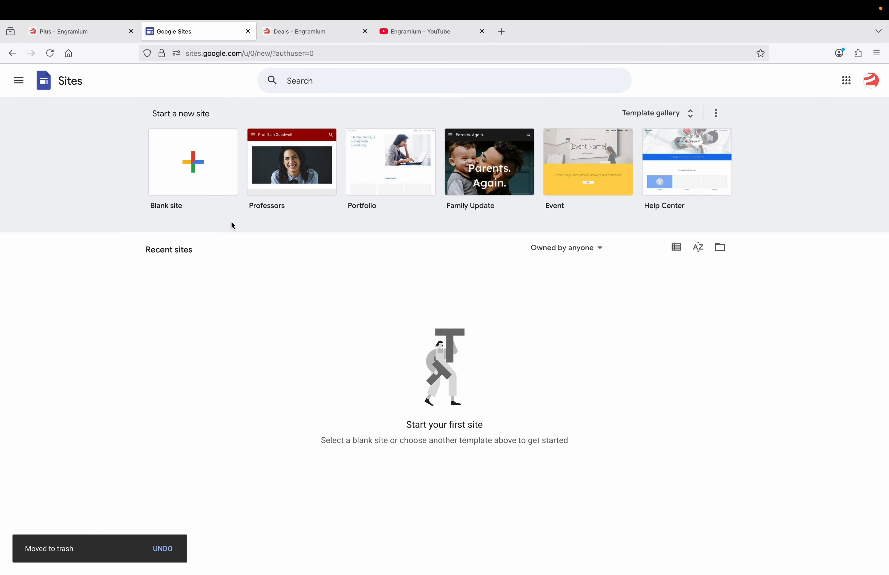
Start a blank site and set its page title to 'Engramium Plus'
{"action": "left_click", "coordinate": [197, 162]}
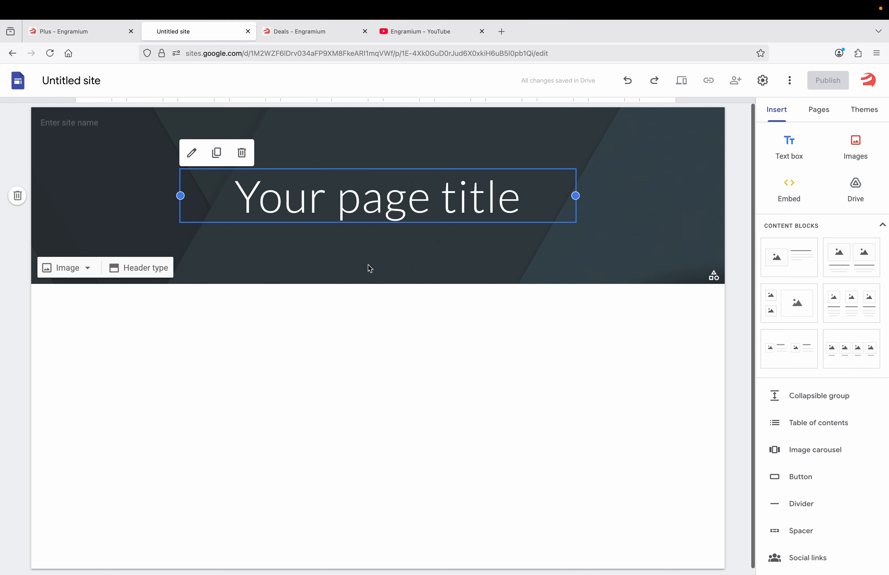
{"action": "triple_click", "coordinate": [358, 207]}
{"action": "type", "text": "Eng"}
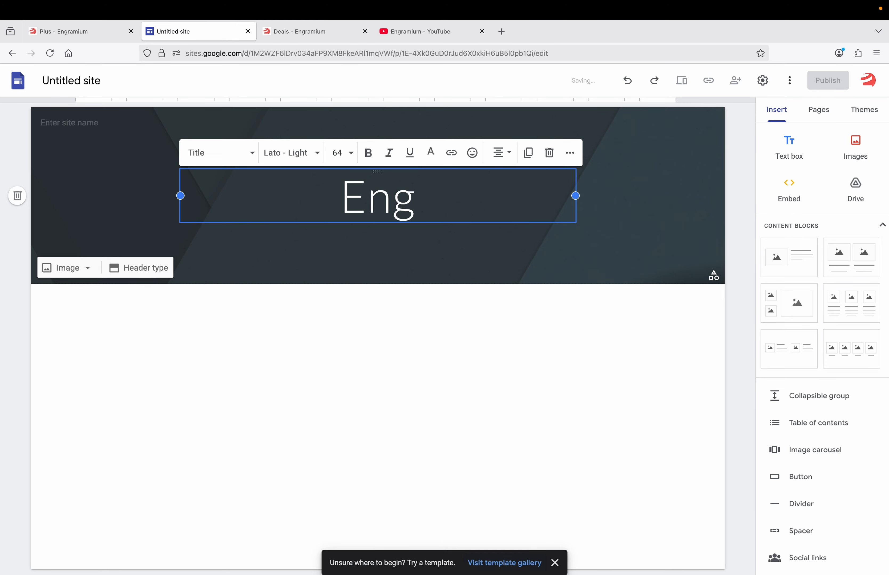
{"action": "type", "text": "ramium Plus"}
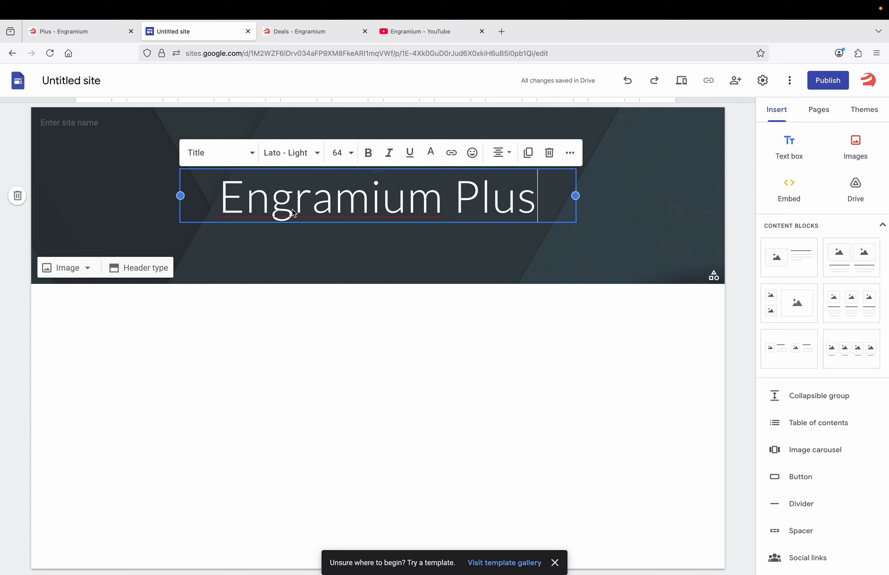
{"action": "left_click", "coordinate": [271, 243]}
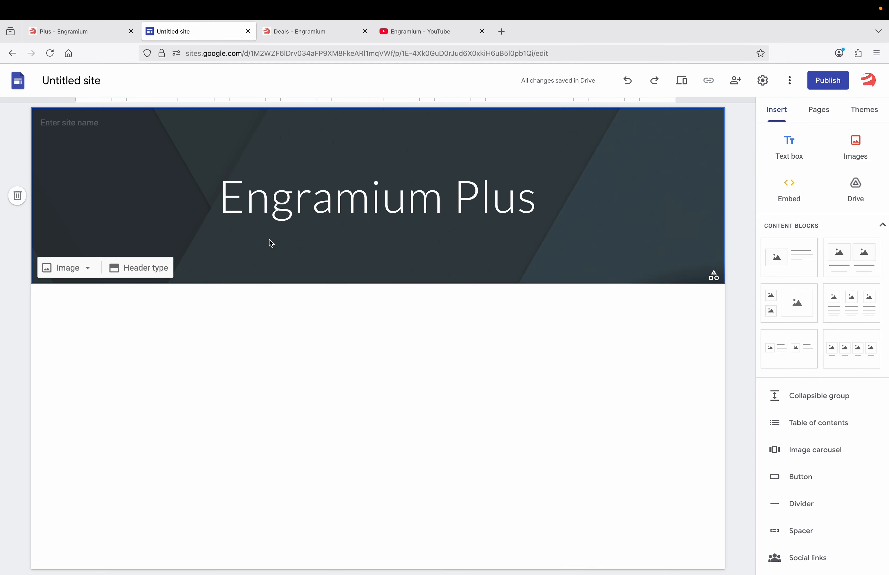
Add a text box reading 'Your Go To partner for everything from web Development… optimization'
{"action": "left_click", "coordinate": [783, 148]}
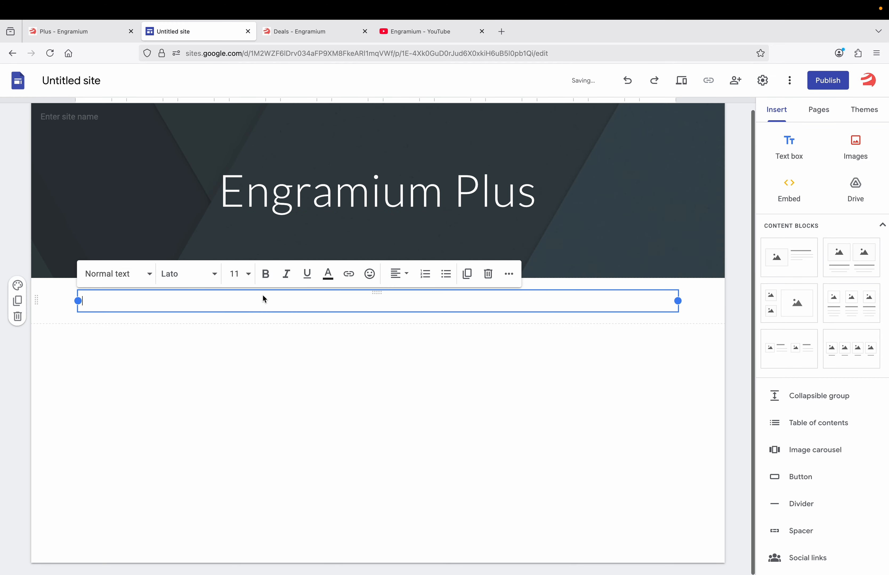
{"action": "type", "text": "Your G"}
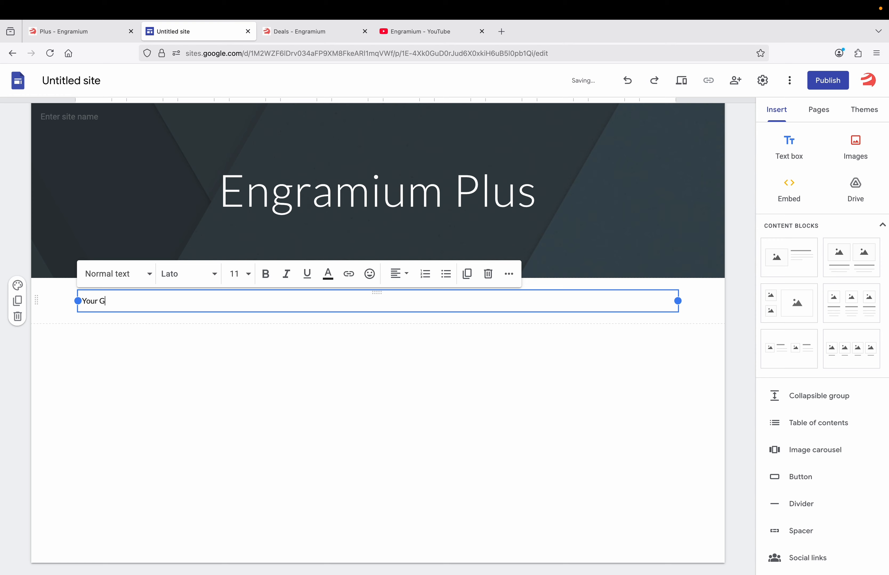
{"action": "type", "text": "o To partner for everythin"}
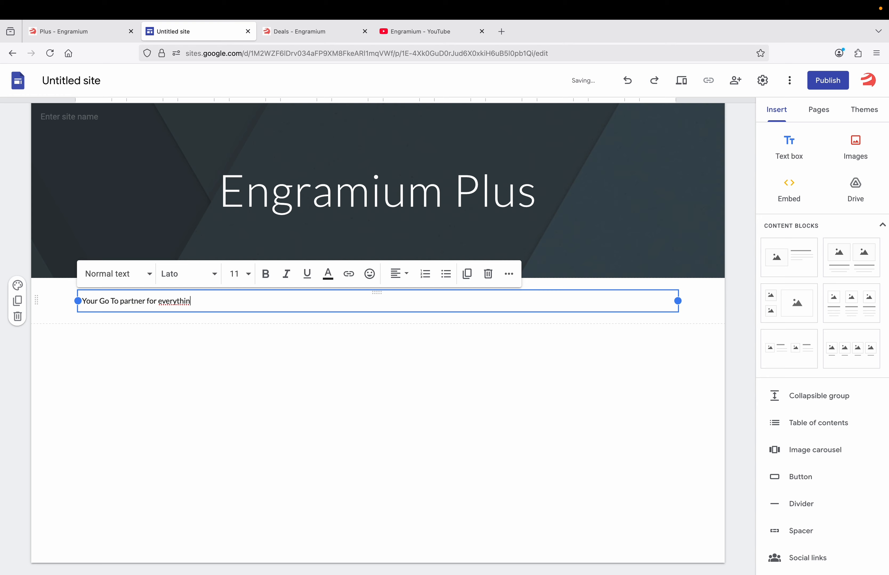
{"action": "type", "text": "g from web Development and "}
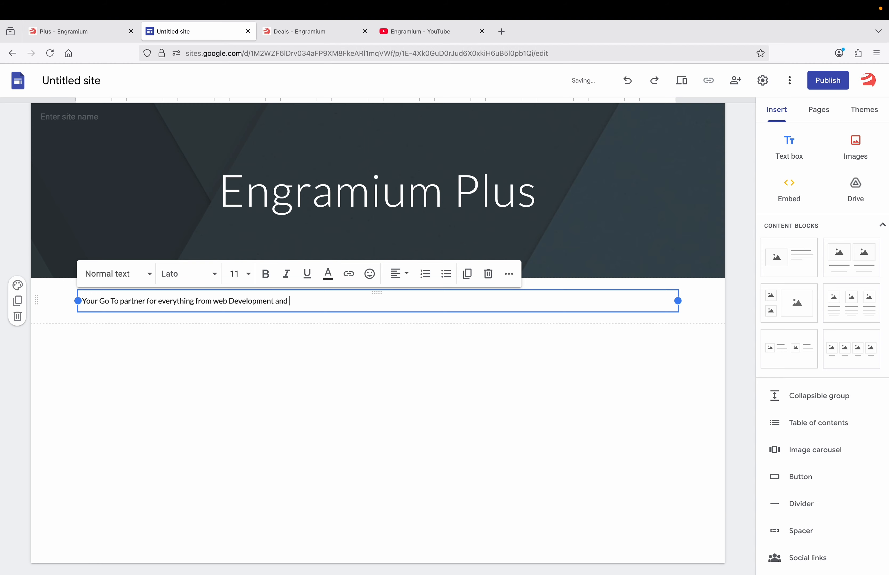
{"action": "type", "text": "customization to support and o"}
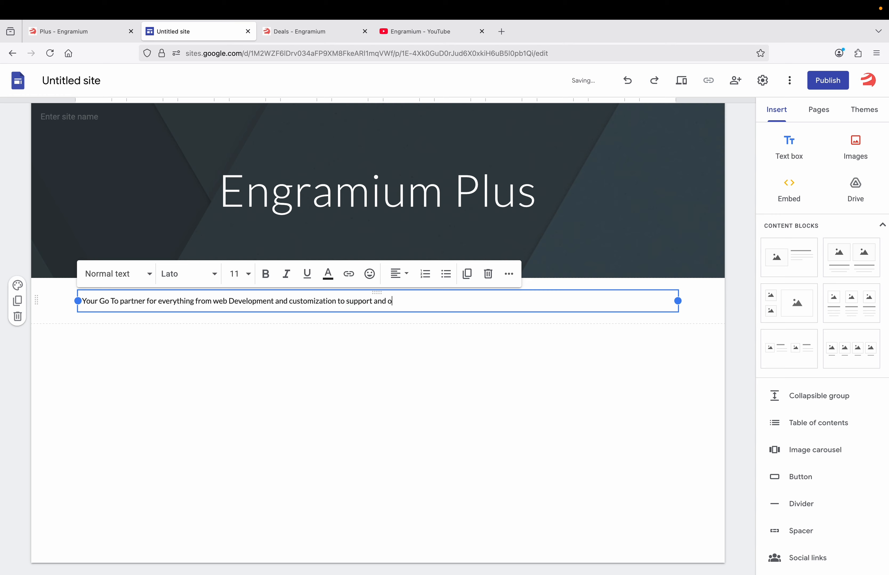
{"action": "type", "text": "ptimization"}
{"action": "left_click", "coordinate": [250, 326]}
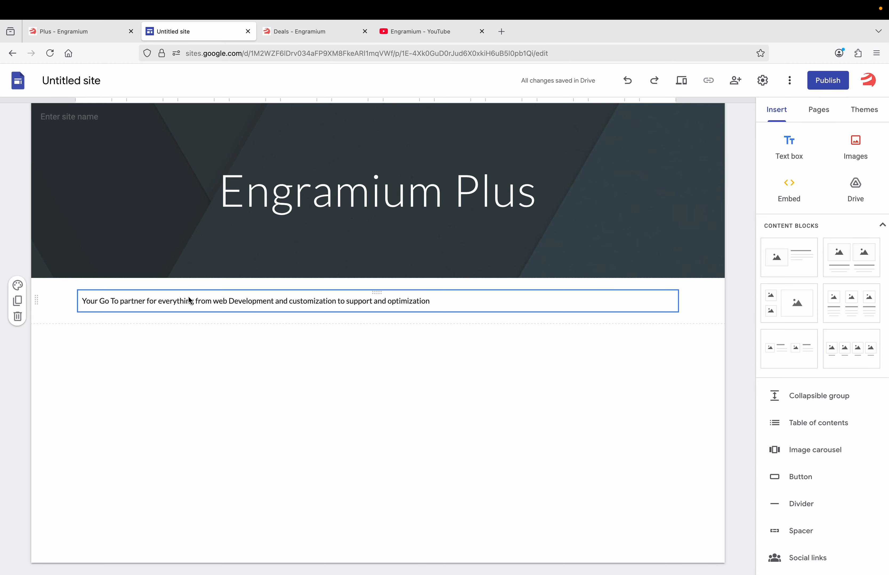
{"action": "left_click", "coordinate": [90, 301]}
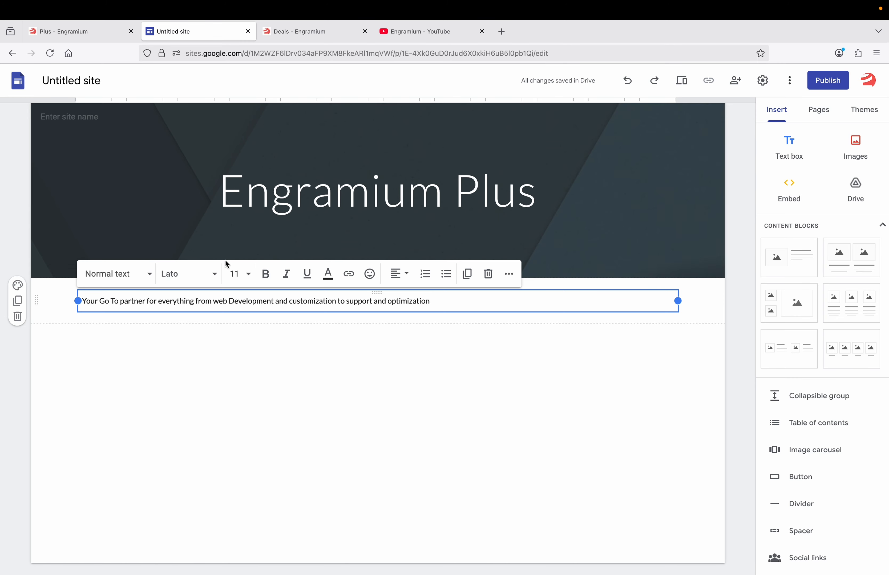
Drag the tagline box into the header under the Engramium Plus title and adjust its width
{"action": "left_click", "coordinate": [170, 303], "text": "shift"}
{"action": "left_click", "coordinate": [123, 344]}
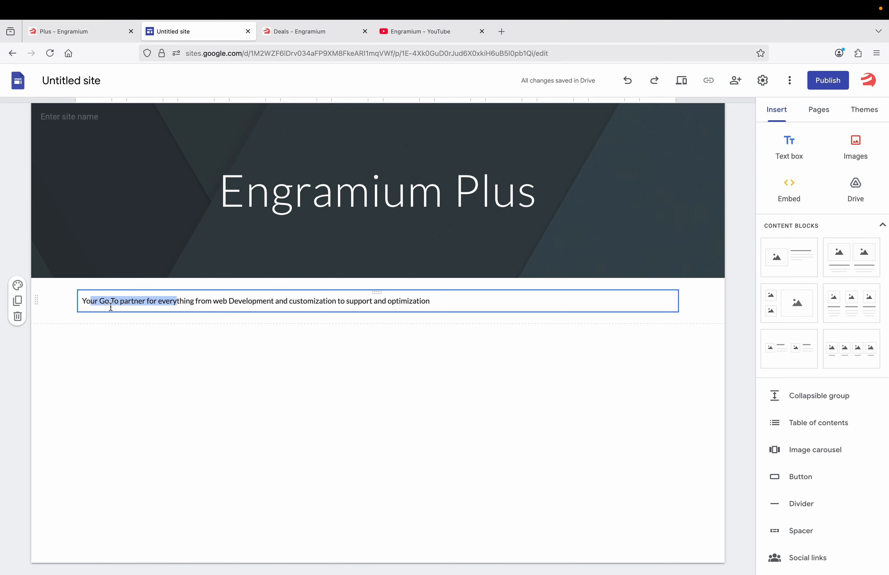
{"action": "left_click", "coordinate": [106, 295]}
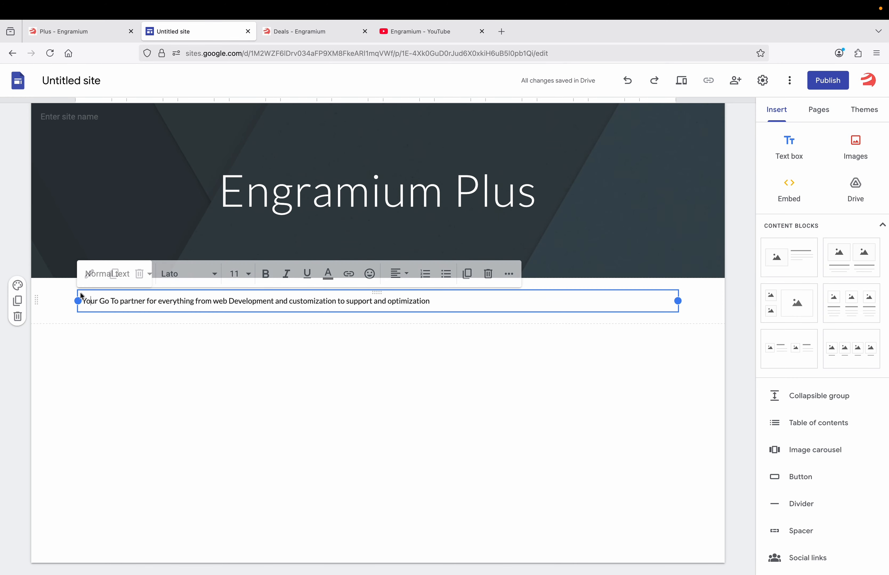
{"action": "left_click_drag", "start_coordinate": [93, 290], "coordinate": [242, 217]}
{"action": "left_click", "coordinate": [232, 223]}
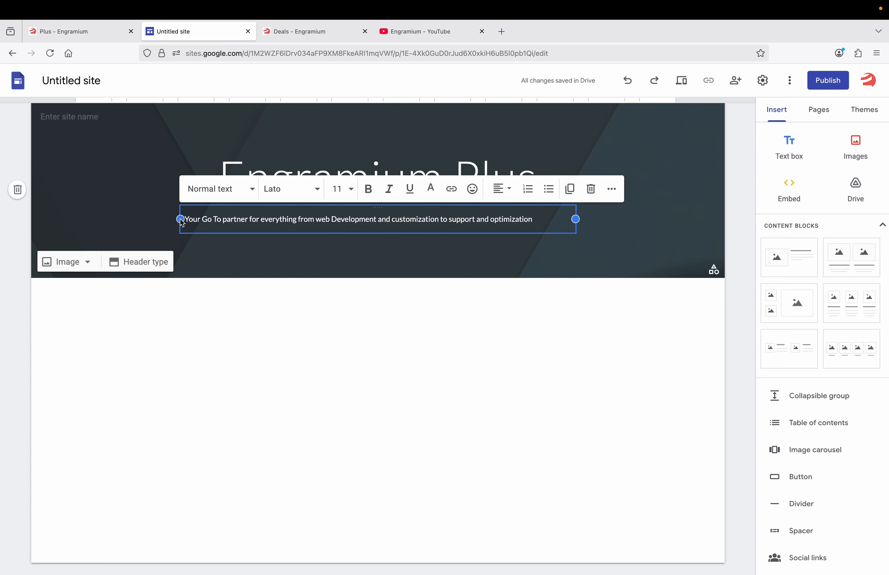
{"action": "left_click_drag", "start_coordinate": [181, 223], "coordinate": [283, 221]}
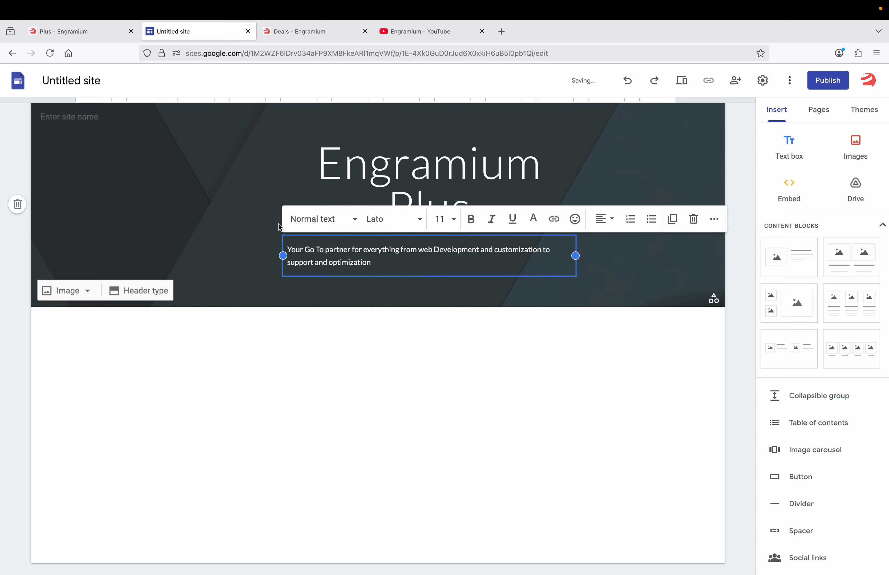
{"action": "left_click_drag", "start_coordinate": [282, 256], "coordinate": [171, 250]}
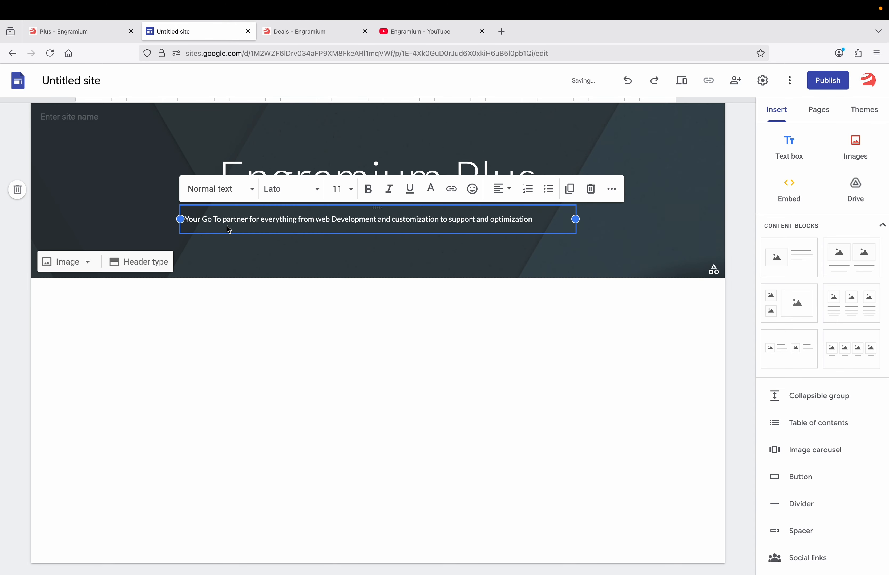
Style the tagline as a Subheading in regular Lato
{"action": "triple_click", "coordinate": [234, 219]}
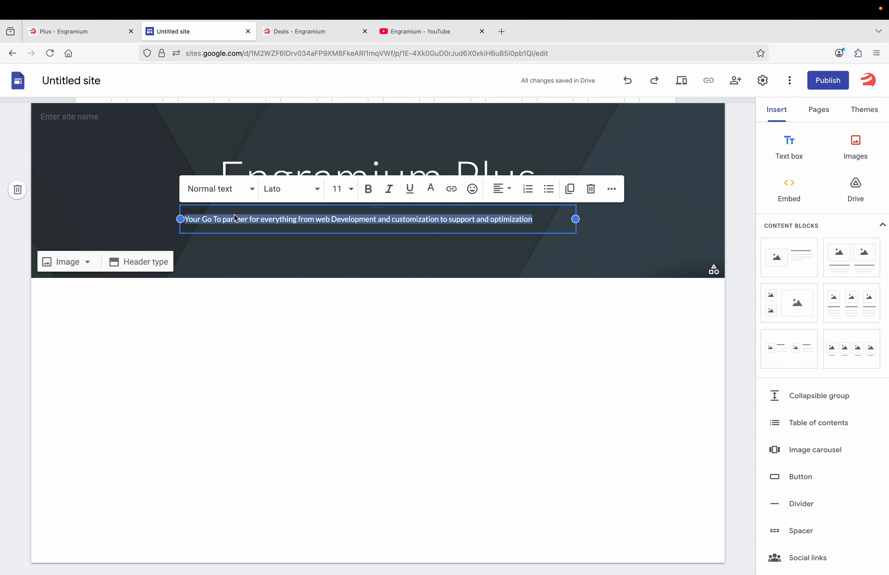
{"action": "left_click", "coordinate": [233, 190]}
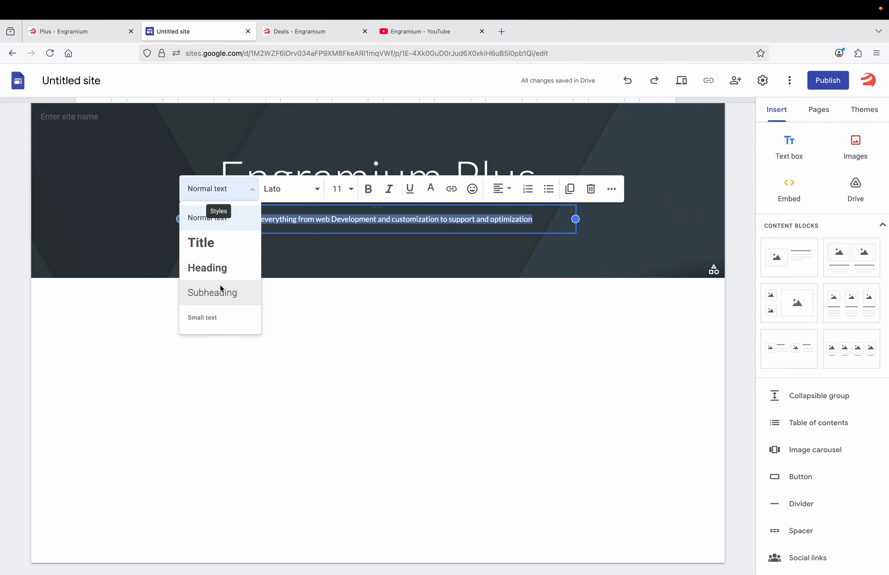
{"action": "left_click", "coordinate": [221, 293]}
{"action": "left_click", "coordinate": [273, 183]}
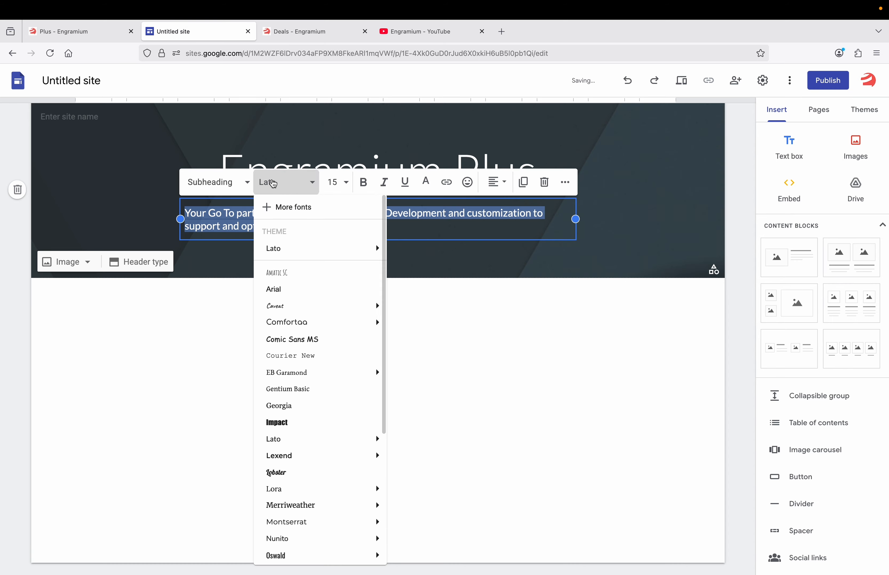
{"action": "mouse_move", "coordinate": [290, 249]}
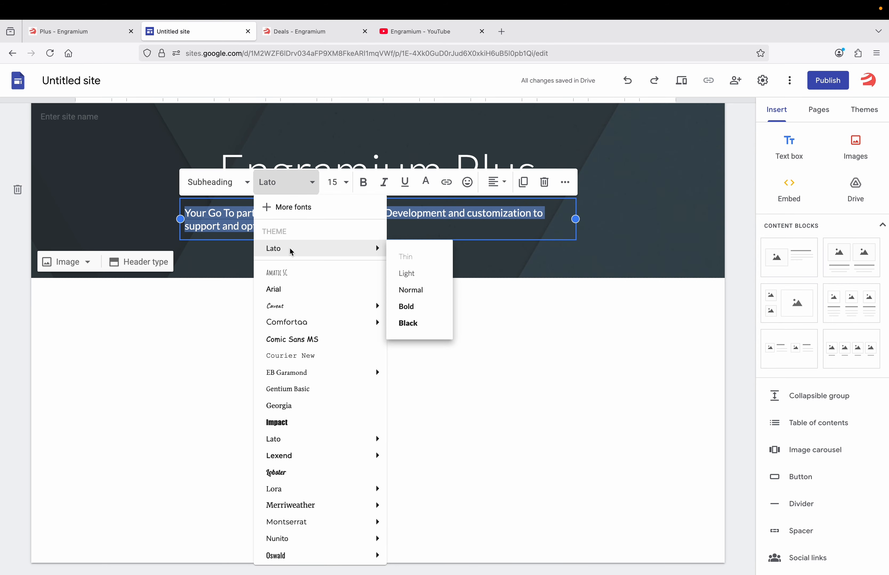
{"action": "left_click", "coordinate": [415, 291]}
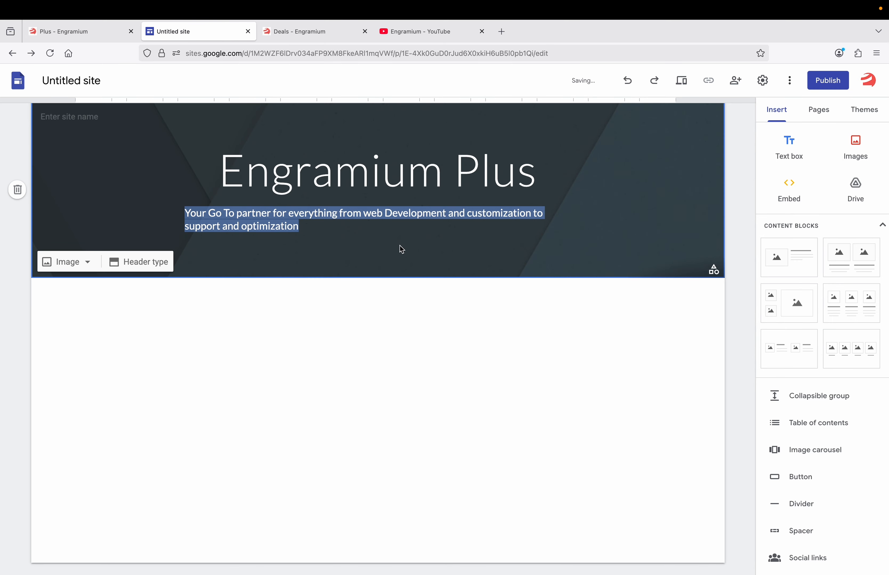
Set the Engramium Plus title font to Lato Bold
{"action": "left_click", "coordinate": [378, 169]}
{"action": "triple_click", "coordinate": [370, 173]}
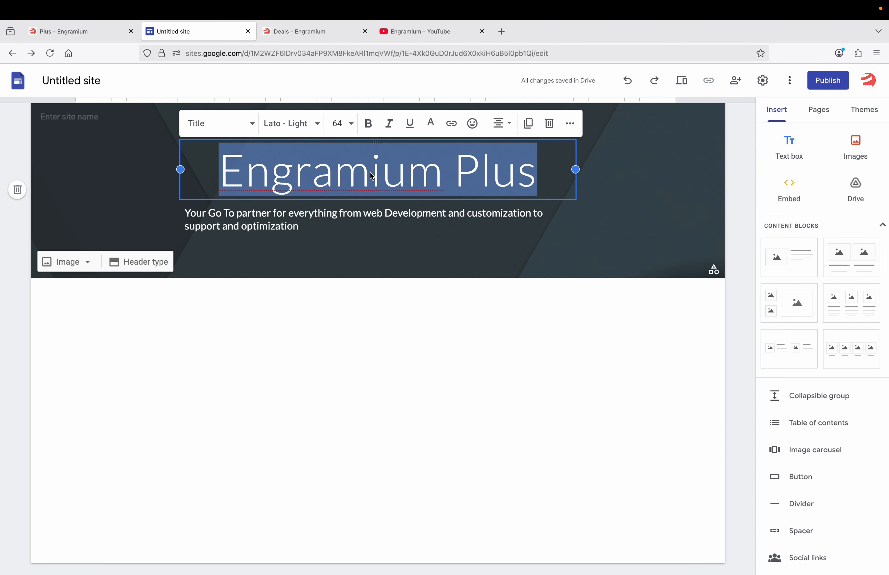
{"action": "left_click", "coordinate": [285, 124]}
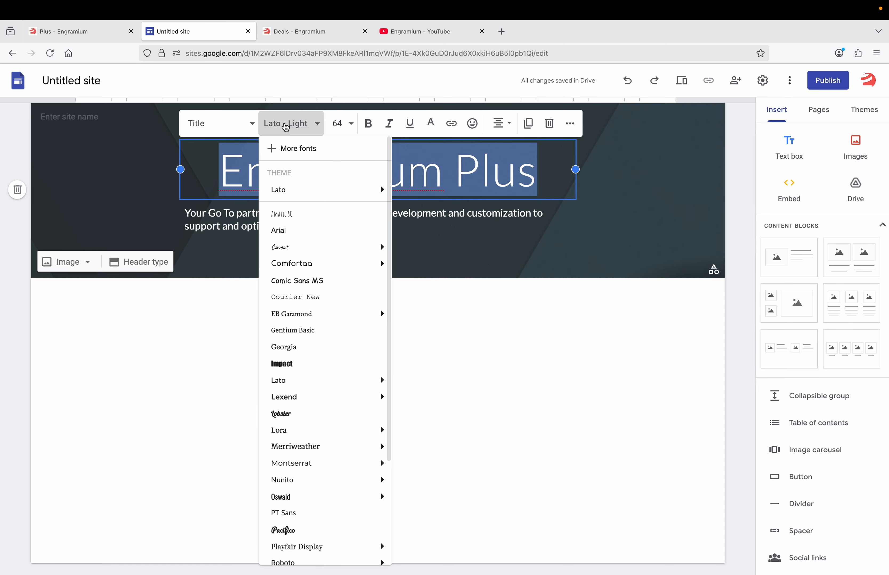
{"action": "mouse_move", "coordinate": [366, 190]}
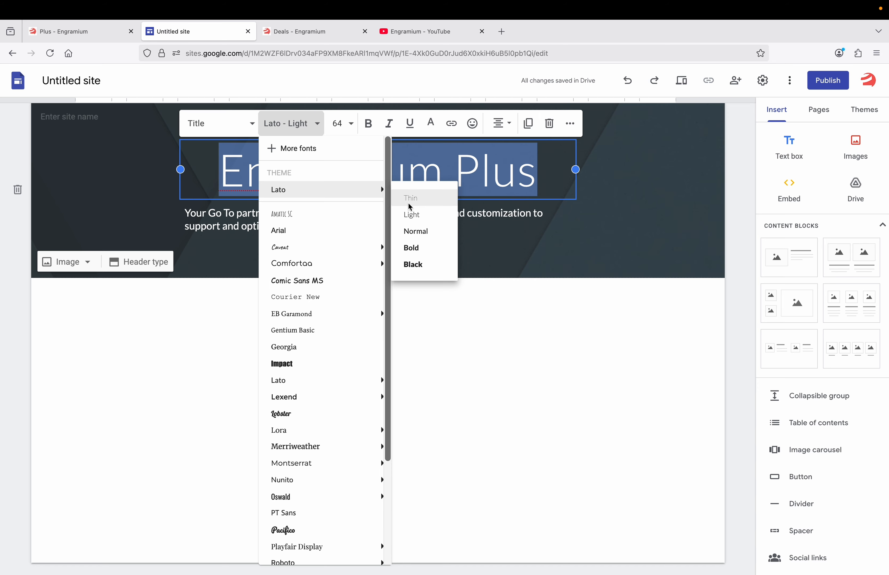
{"action": "left_click", "coordinate": [416, 249]}
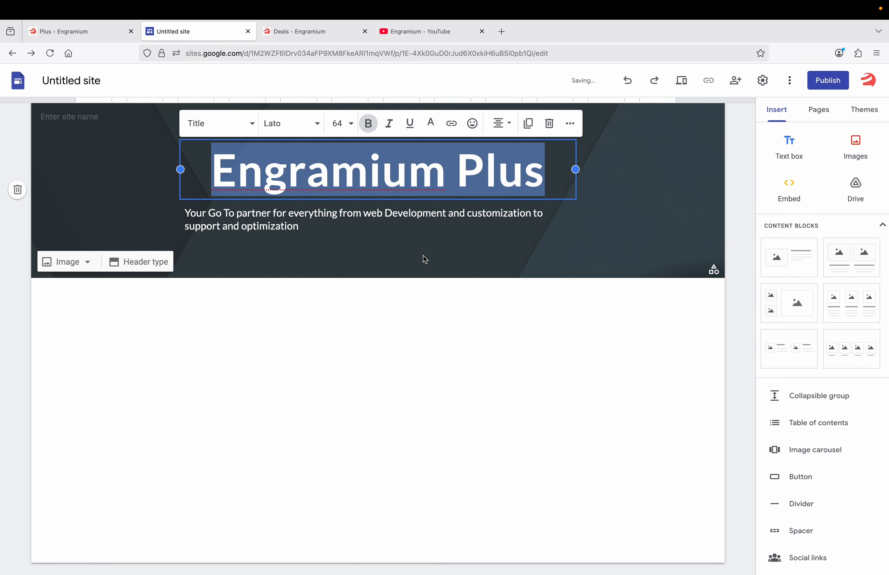
{"action": "left_click", "coordinate": [407, 257]}
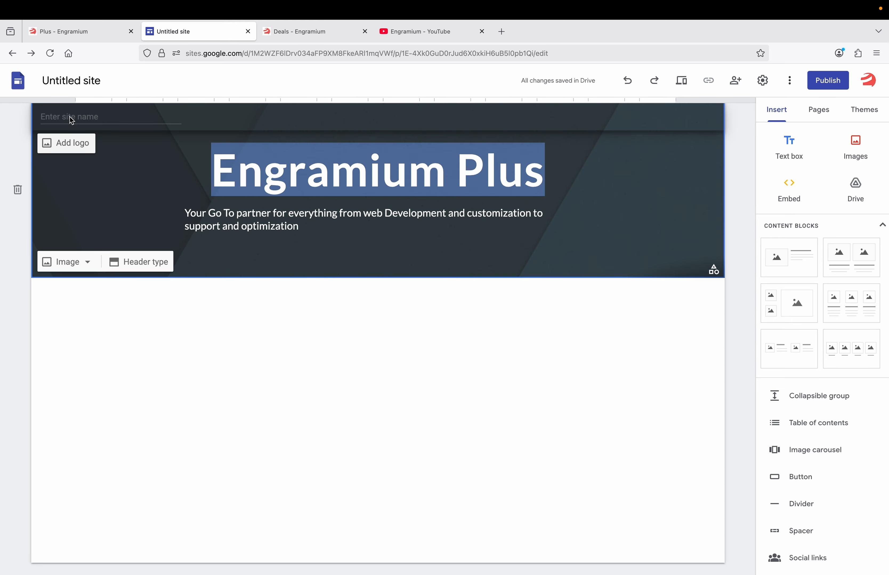
Upload the Engramium logo with alt text 'Engramium Plus', plus an Engramium favicon
{"action": "left_click", "coordinate": [66, 144]}
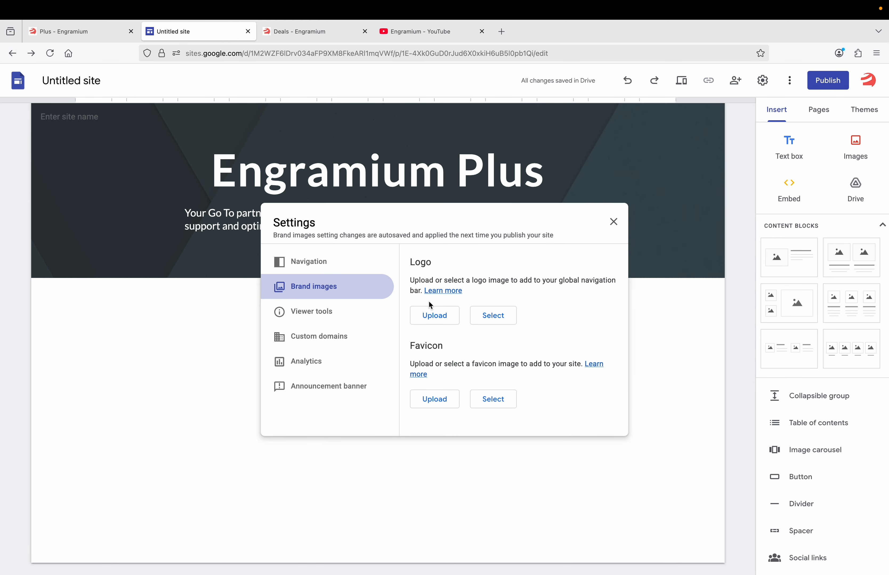
{"action": "left_click", "coordinate": [437, 314]}
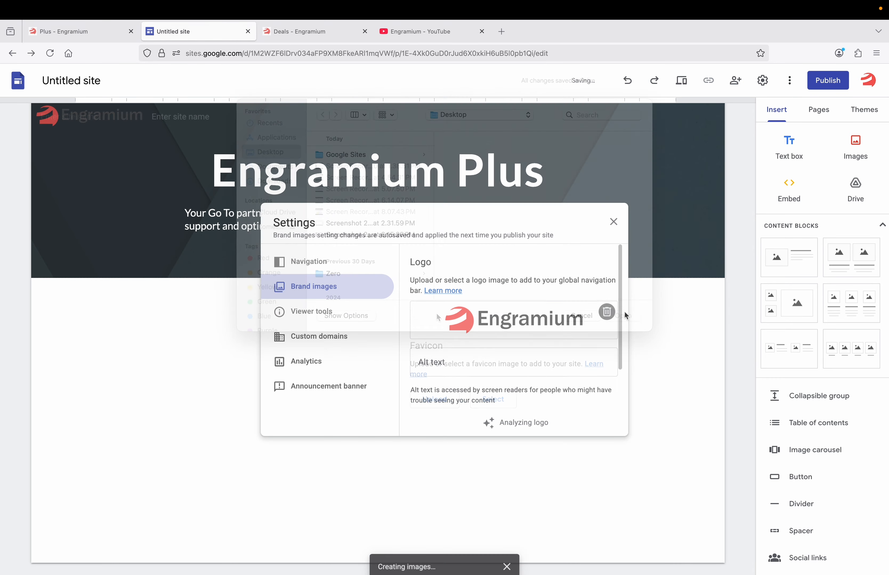
{"action": "scroll", "coordinate": [514, 310], "scroll_direction": "down", "scroll_amount": 2}
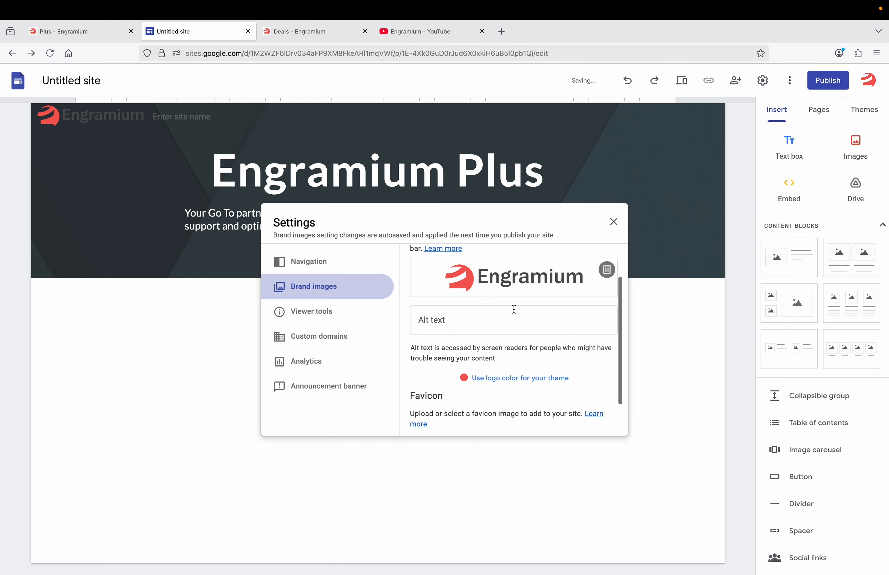
{"action": "scroll", "coordinate": [470, 351], "scroll_direction": "down", "scroll_amount": 2}
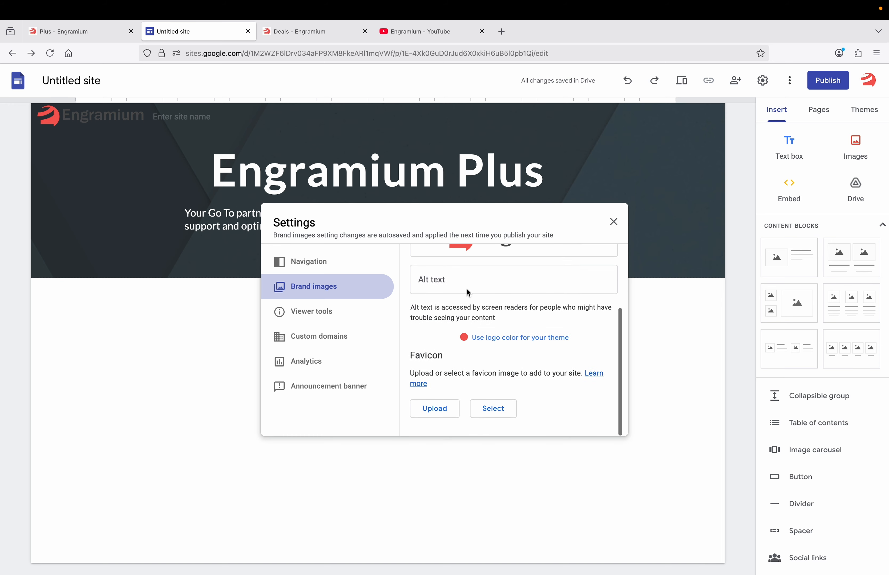
{"action": "left_click", "coordinate": [460, 283]}
{"action": "type", "text": "En"}
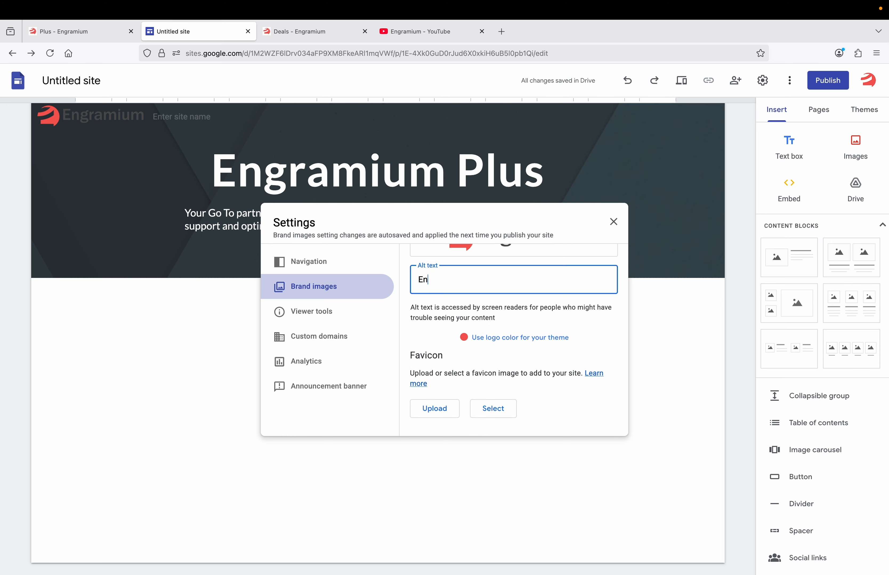
{"action": "type", "text": "gramium Plus"}
{"action": "left_click", "coordinate": [436, 408]}
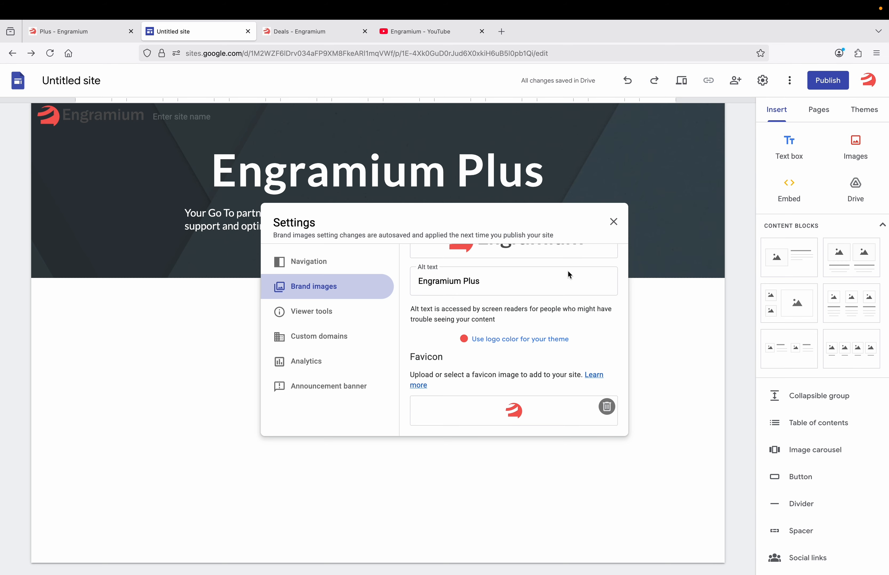
Change the header type to Large banner after trying the other layouts
{"action": "left_click", "coordinate": [206, 344]}
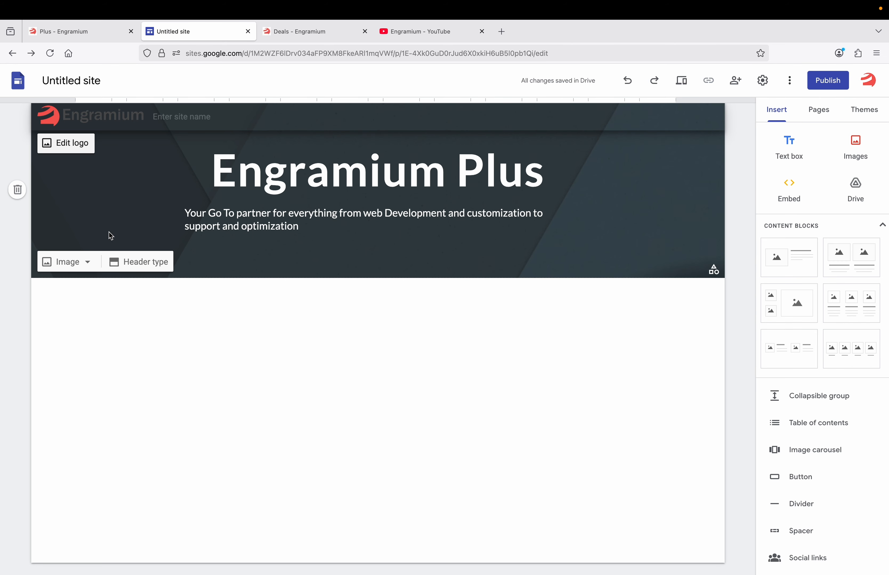
{"action": "left_click", "coordinate": [75, 264]}
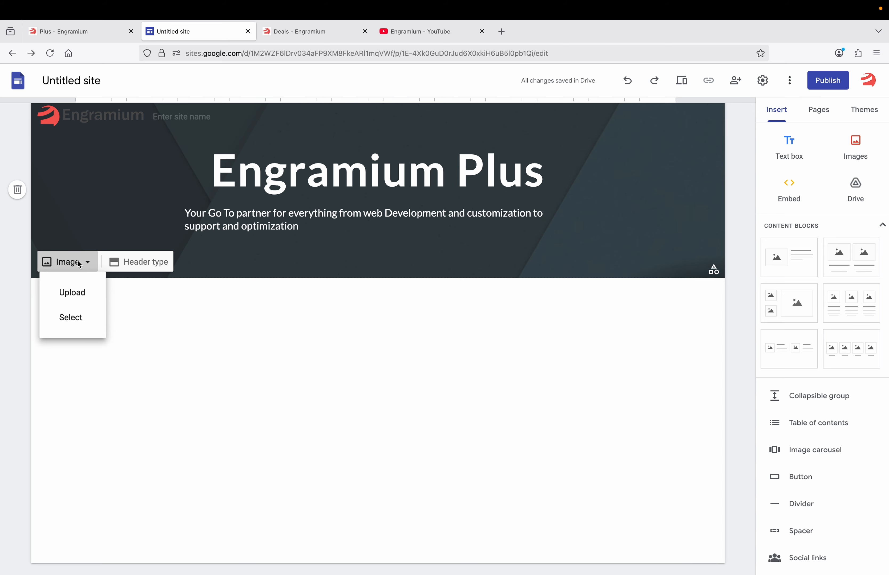
{"action": "left_click", "coordinate": [144, 263]}
{"action": "left_click", "coordinate": [144, 263]}
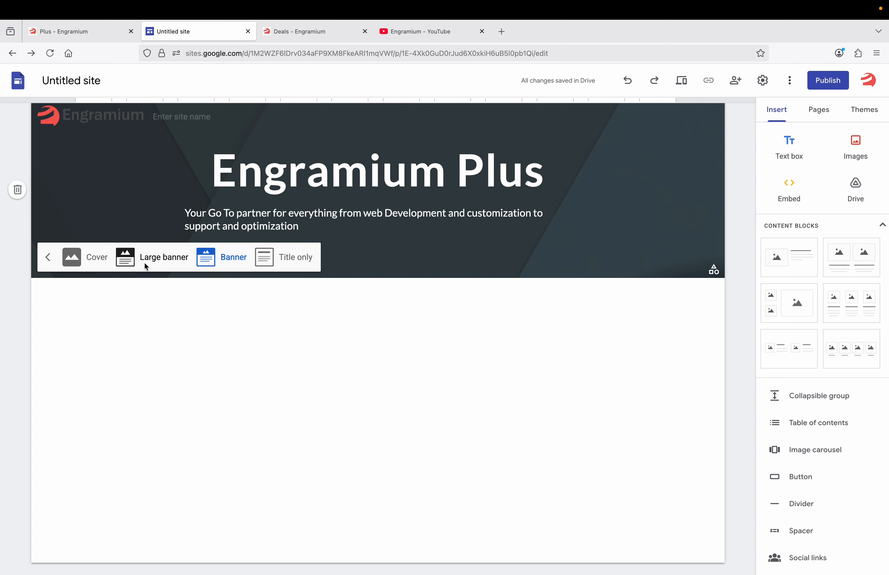
{"action": "left_click", "coordinate": [160, 260]}
{"action": "left_click", "coordinate": [237, 348]}
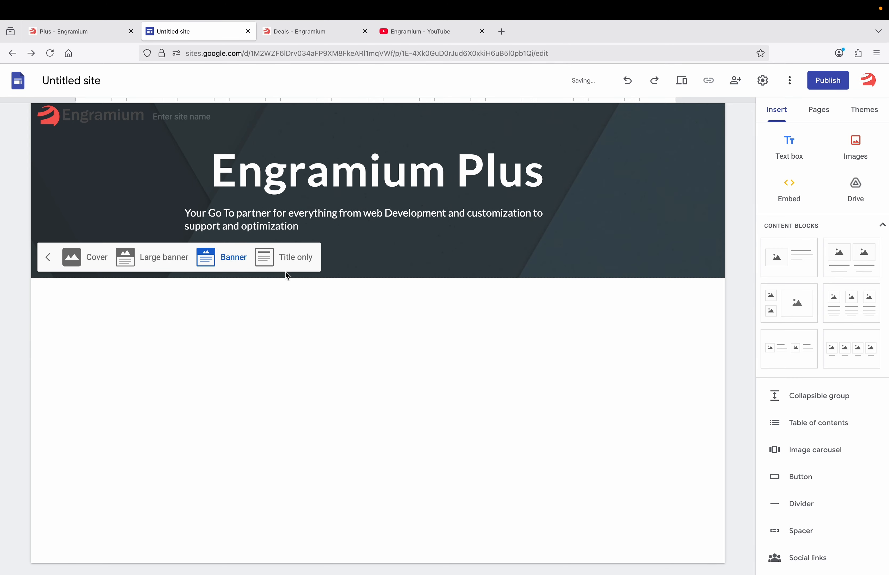
{"action": "left_click", "coordinate": [300, 259]}
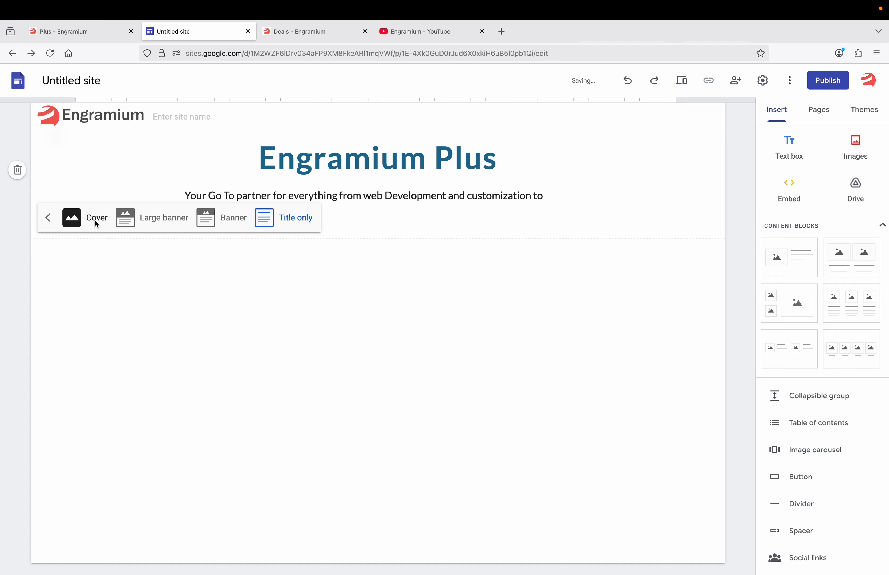
{"action": "left_click", "coordinate": [164, 218]}
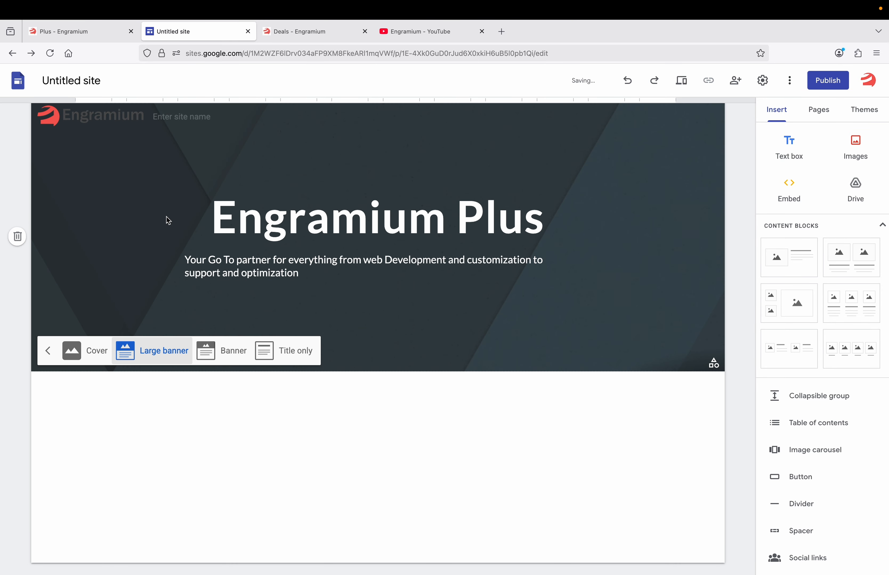
Upload a world-map picture as the header background image
{"action": "left_click", "coordinate": [47, 350]}
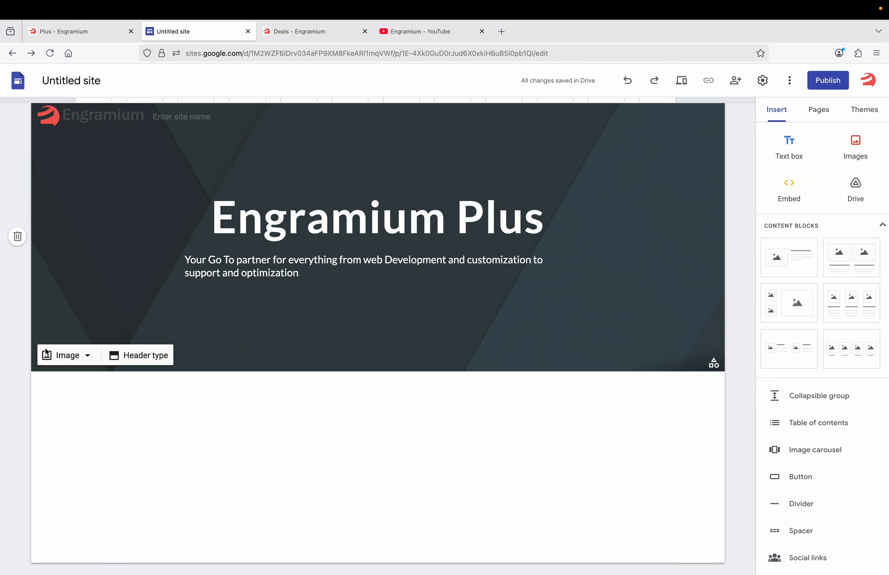
{"action": "left_click", "coordinate": [57, 357]}
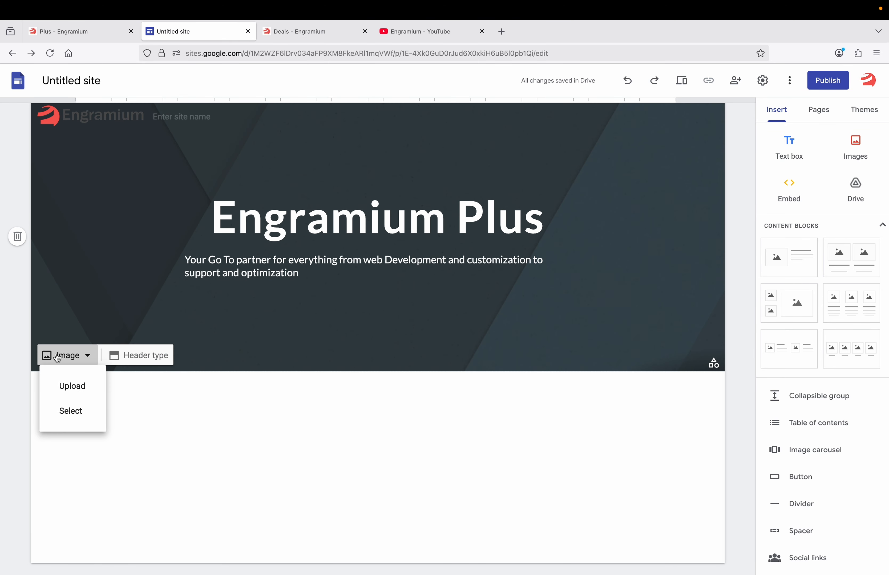
{"action": "left_click", "coordinate": [70, 387]}
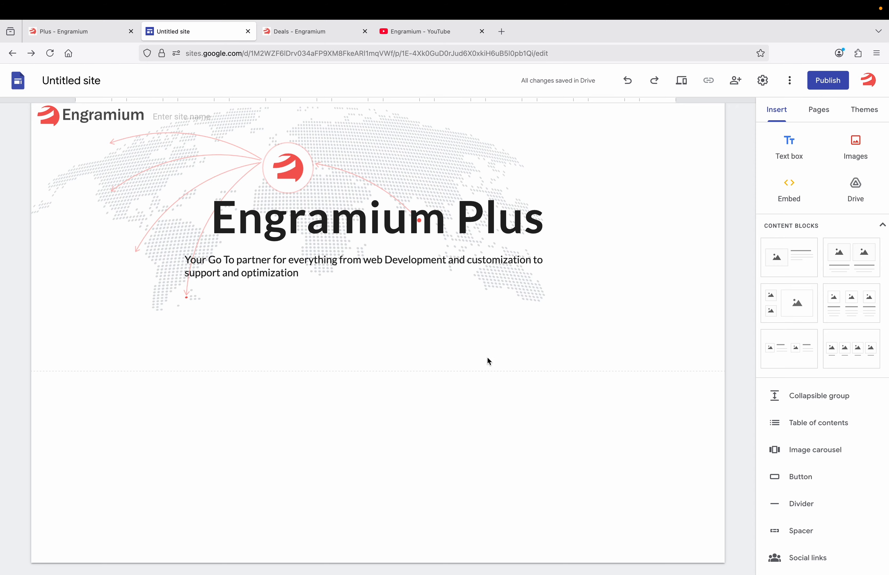
Insert the WooCommerce affiliate product image and resize it taller and wider
{"action": "left_click", "coordinate": [855, 145]}
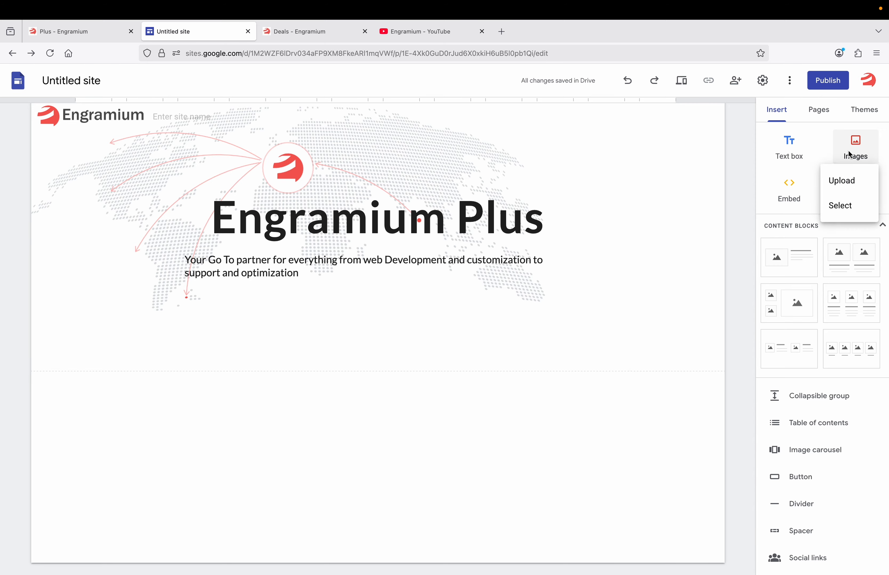
{"action": "left_click", "coordinate": [841, 181]}
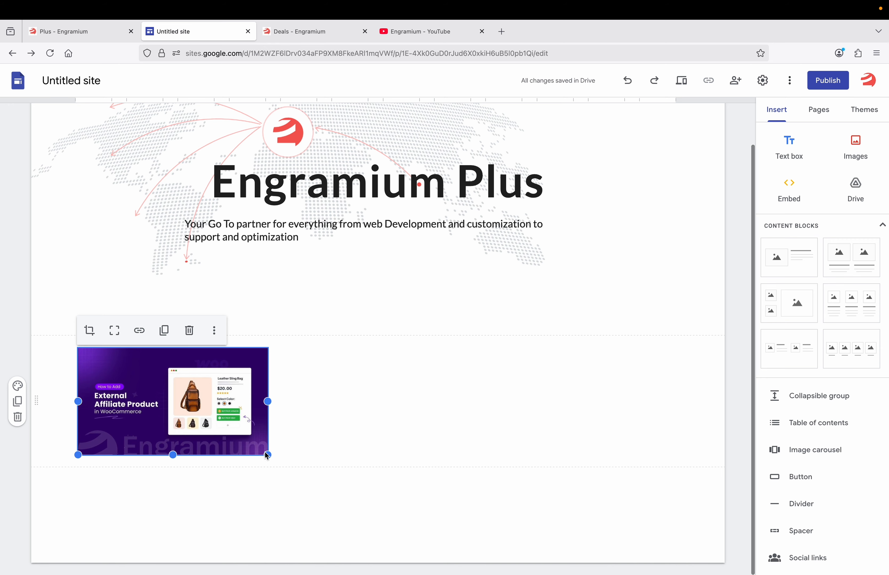
{"action": "left_click_drag", "start_coordinate": [267, 457], "coordinate": [268, 569]}
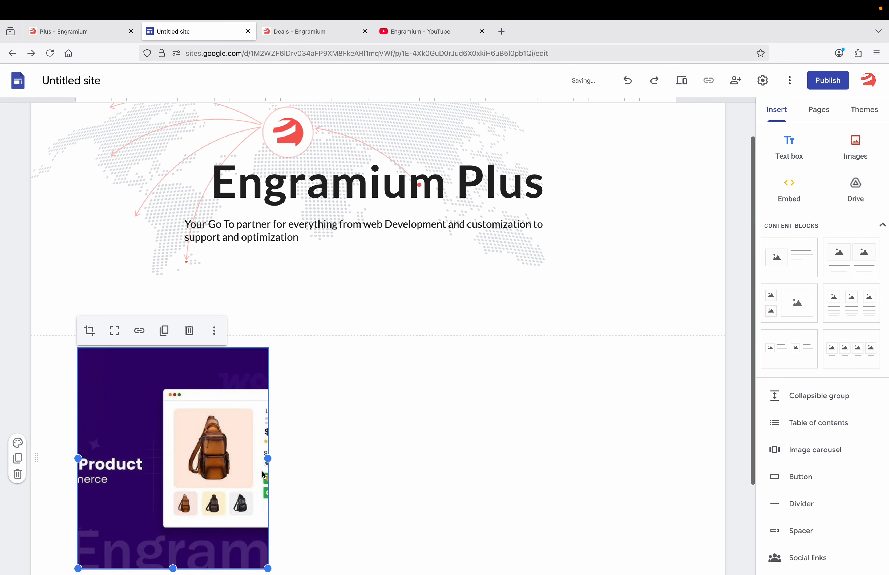
{"action": "left_click_drag", "start_coordinate": [268, 460], "coordinate": [372, 467]}
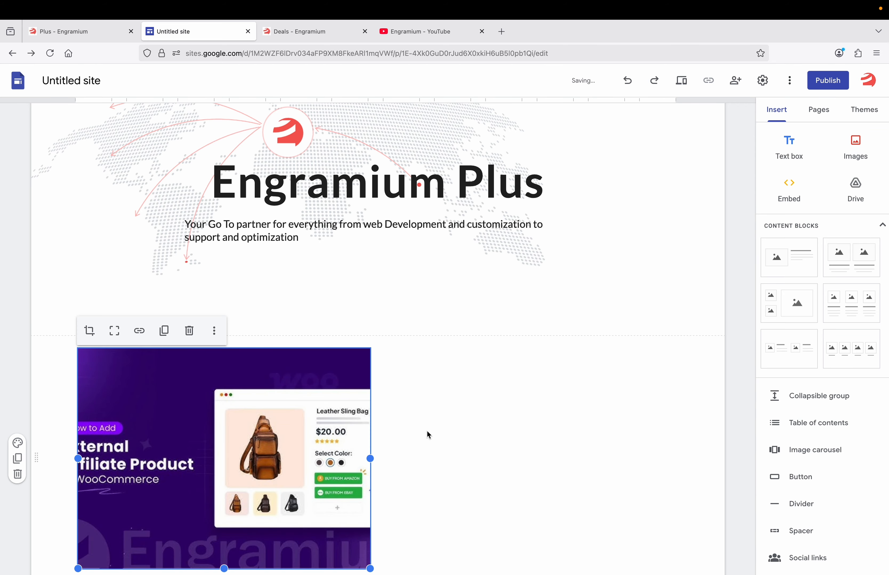
{"action": "scroll", "coordinate": [428, 436], "scroll_direction": "down", "scroll_amount": 3}
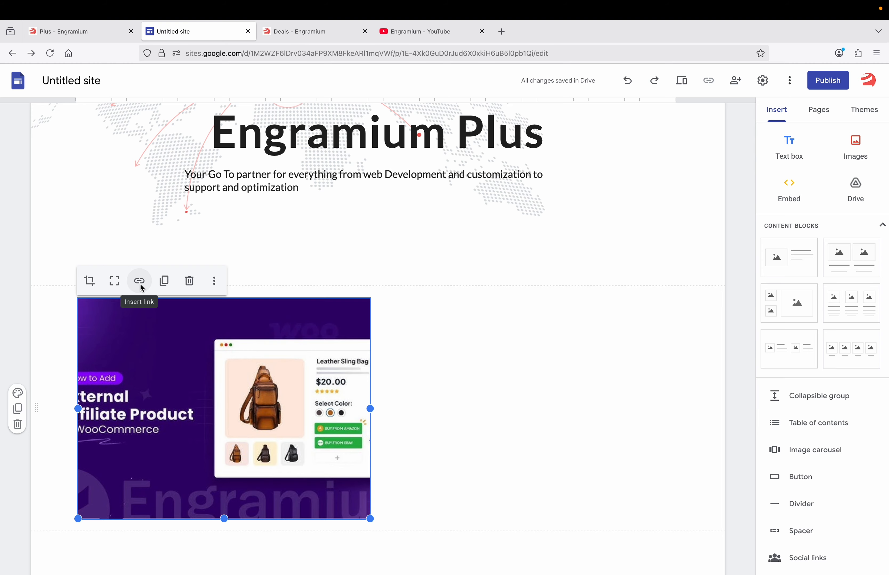
{"action": "left_click", "coordinate": [164, 281]}
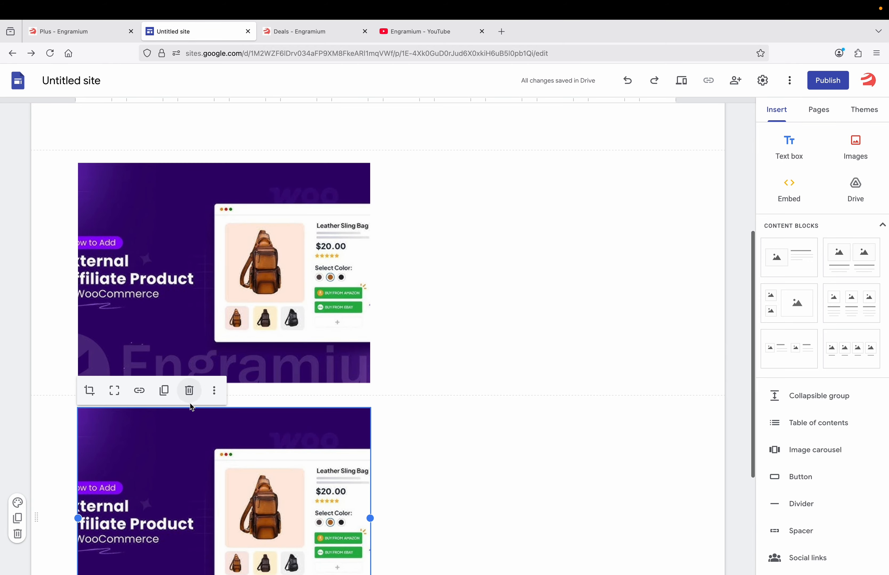
{"action": "left_click", "coordinate": [185, 391]}
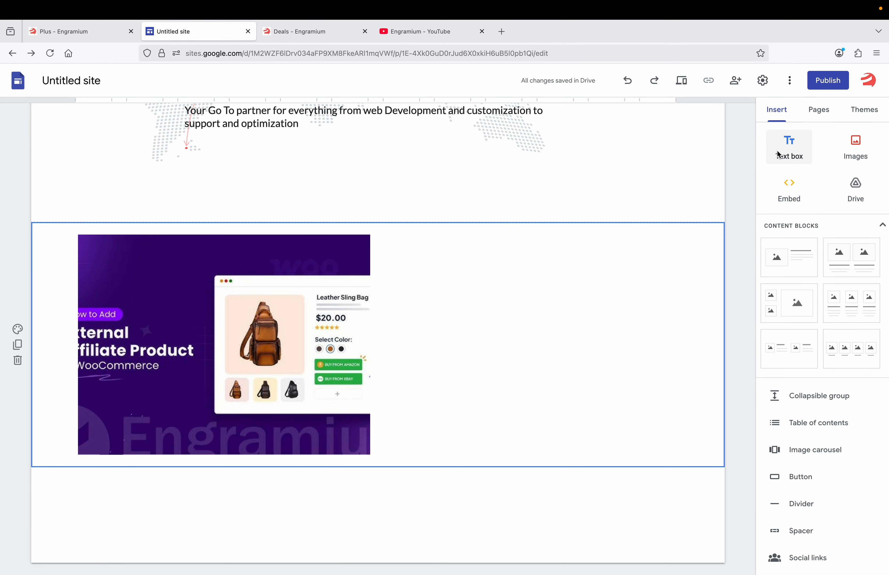
Place 'This is some text description' beside the product image, then open the Engramium Deals page
{"action": "left_click", "coordinate": [788, 146]}
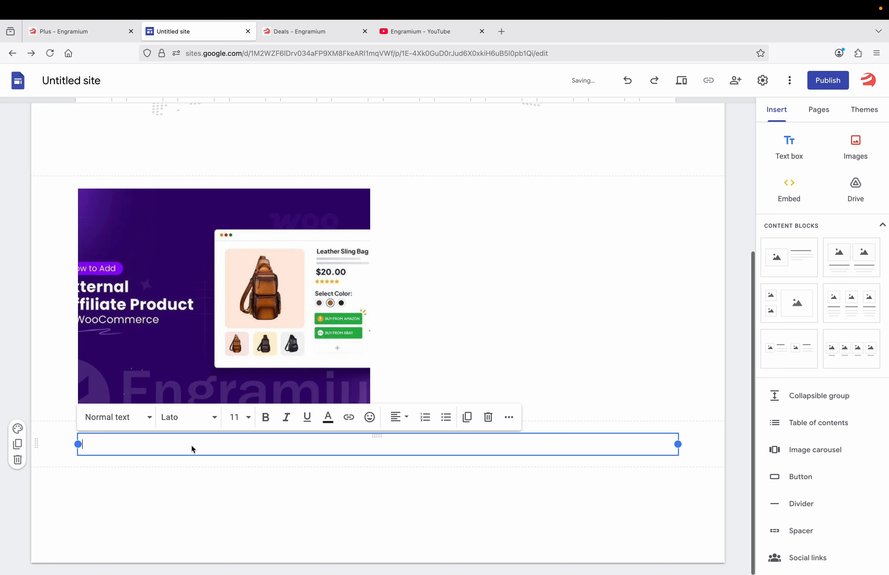
{"action": "type", "text": "This"}
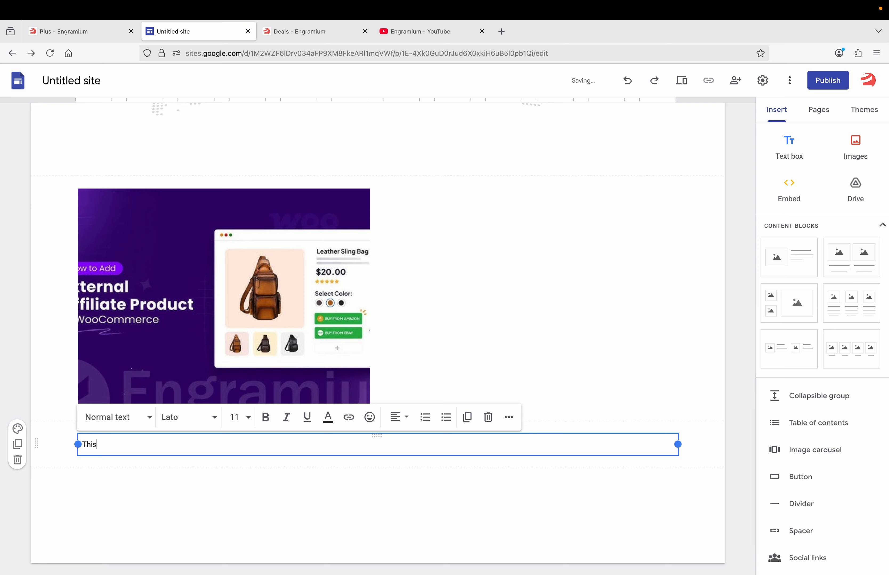
{"action": "type", "text": " is some text description"}
{"action": "left_click_drag", "start_coordinate": [376, 435], "coordinate": [410, 217]}
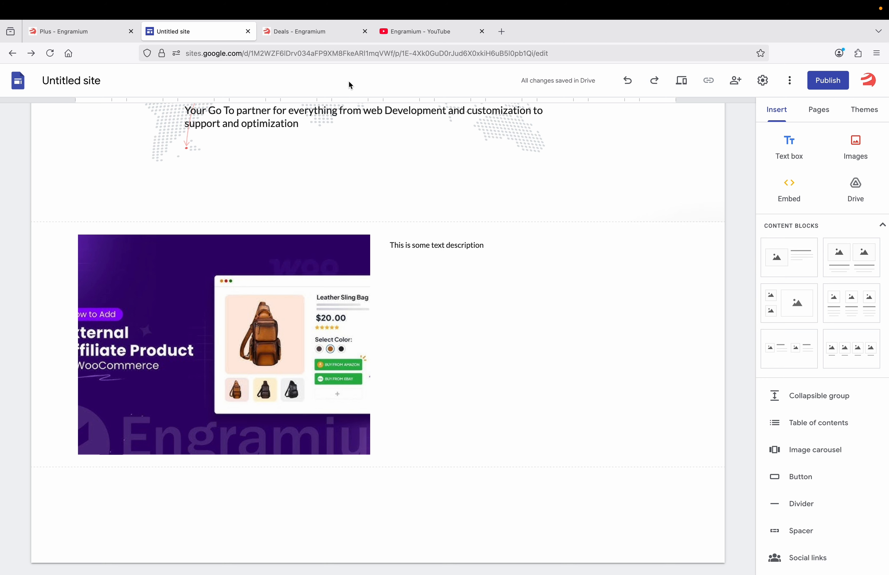
{"action": "left_click", "coordinate": [334, 38]}
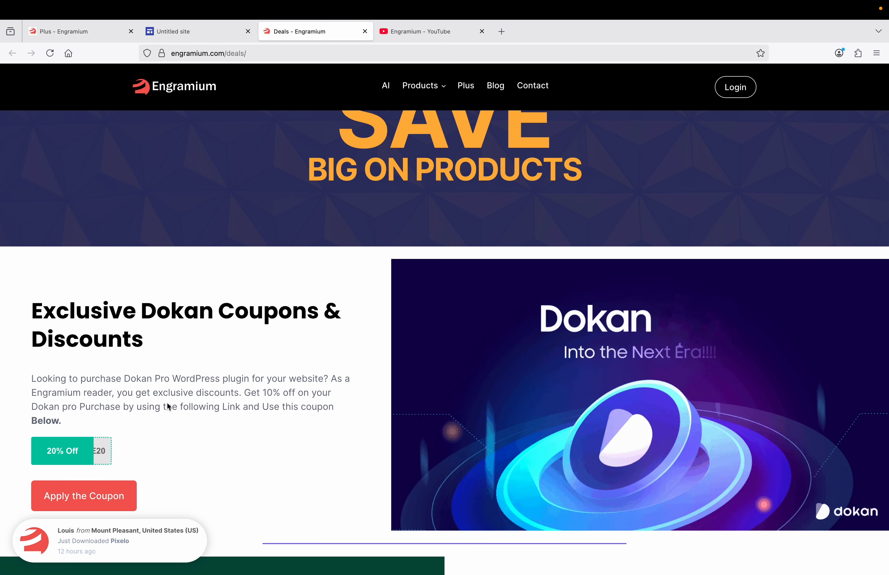
Copy the Dokan Pro coupon paragraph from the Engramium deals page and return to the Untitled site editor
{"action": "triple_click", "coordinate": [108, 393]}
{"action": "key", "text": "super+c"}
{"action": "right_click", "coordinate": [109, 387]}
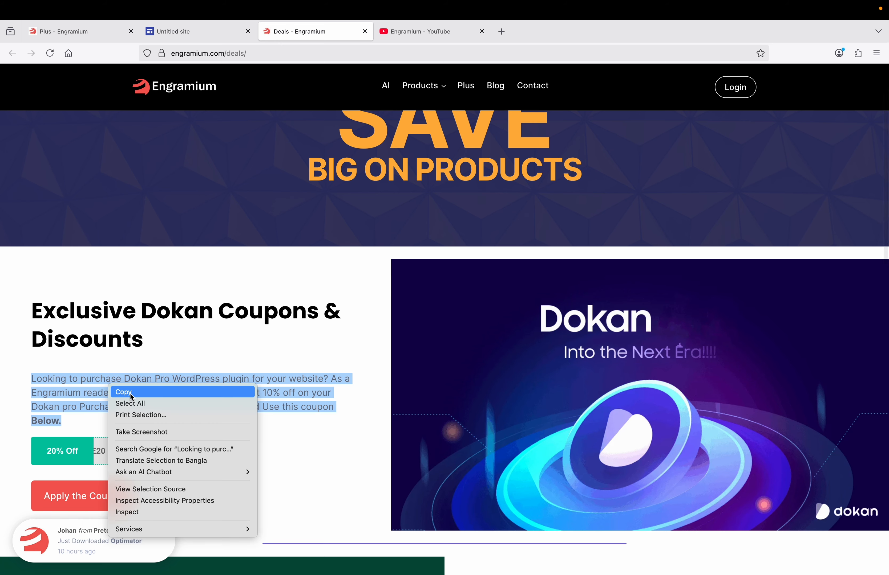
{"action": "left_click", "coordinate": [131, 393]}
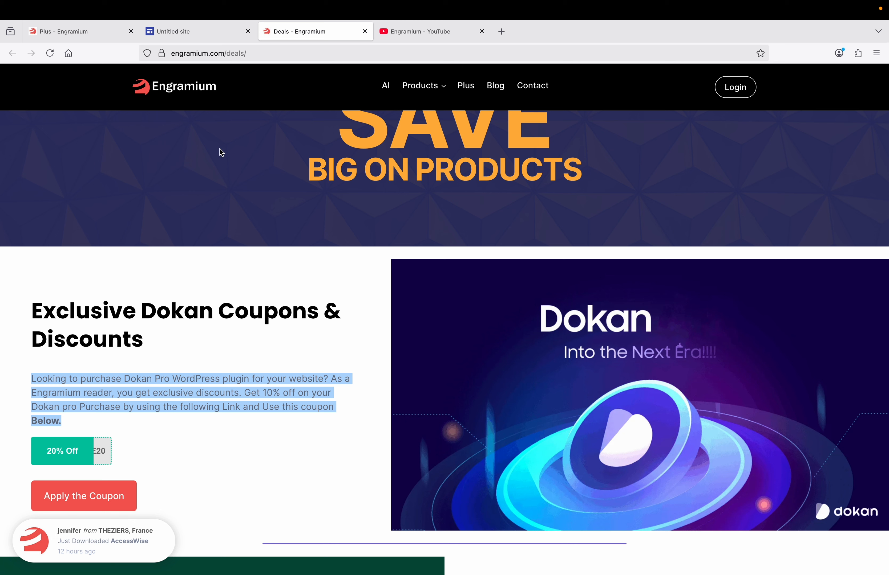
{"action": "left_click", "coordinate": [206, 32]}
{"action": "left_click", "coordinate": [421, 277]}
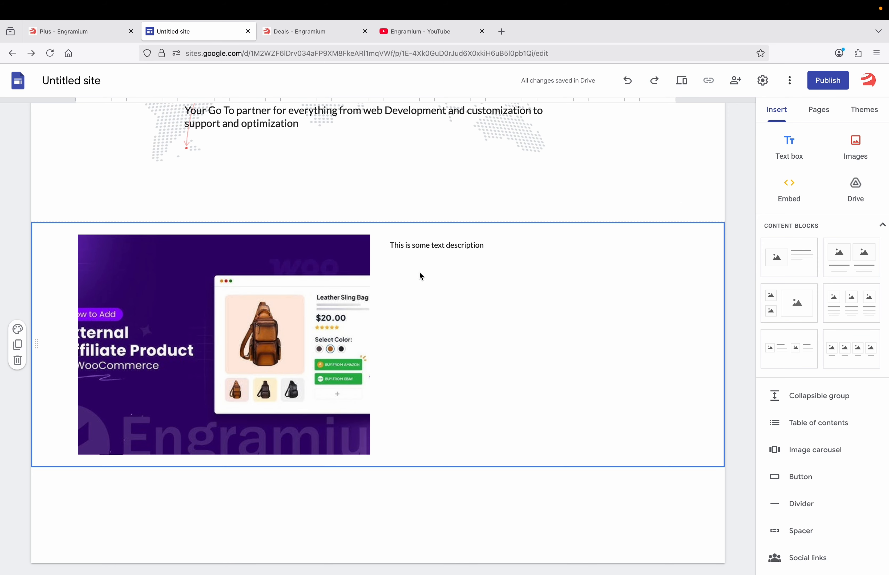
Paste the Dokan Pro coupon text into a new text box and move it under the image's description
{"action": "left_click", "coordinate": [788, 145]}
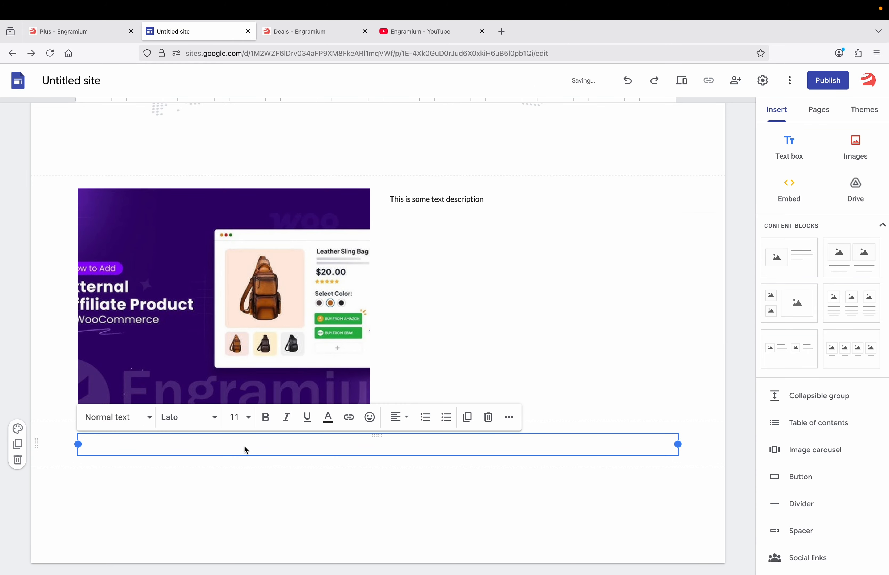
{"action": "key", "text": "super+v"}
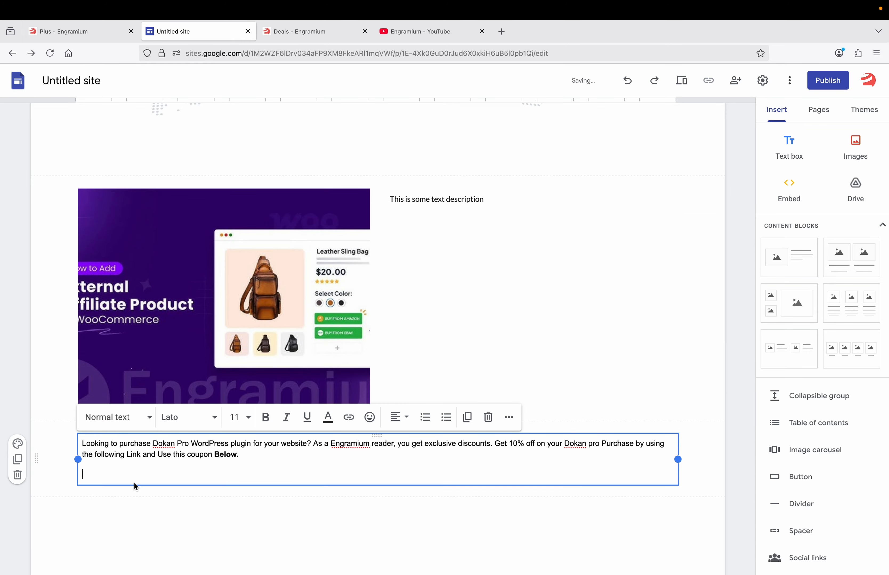
{"action": "key", "text": "BackSpace"}
{"action": "left_click_drag", "start_coordinate": [378, 440], "coordinate": [422, 228]}
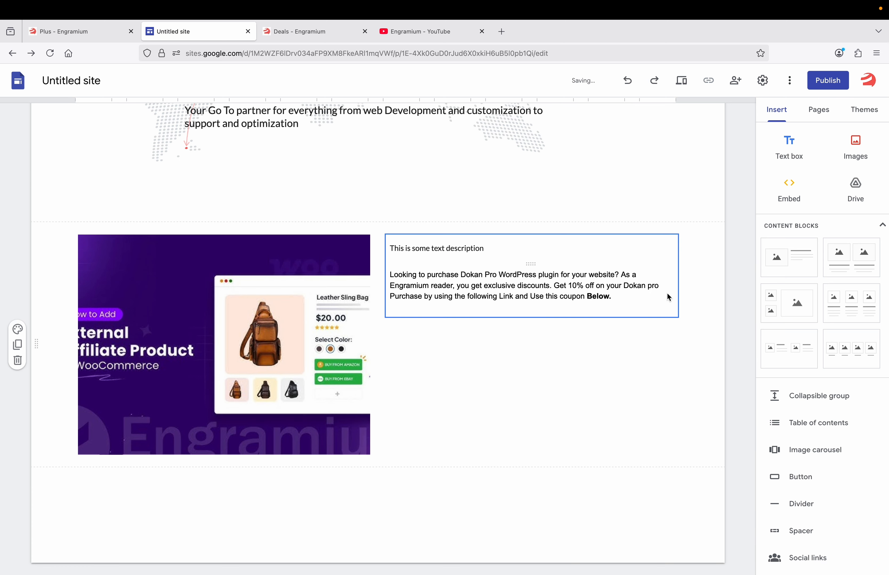
{"action": "scroll", "coordinate": [831, 391], "scroll_direction": "down", "scroll_amount": 2}
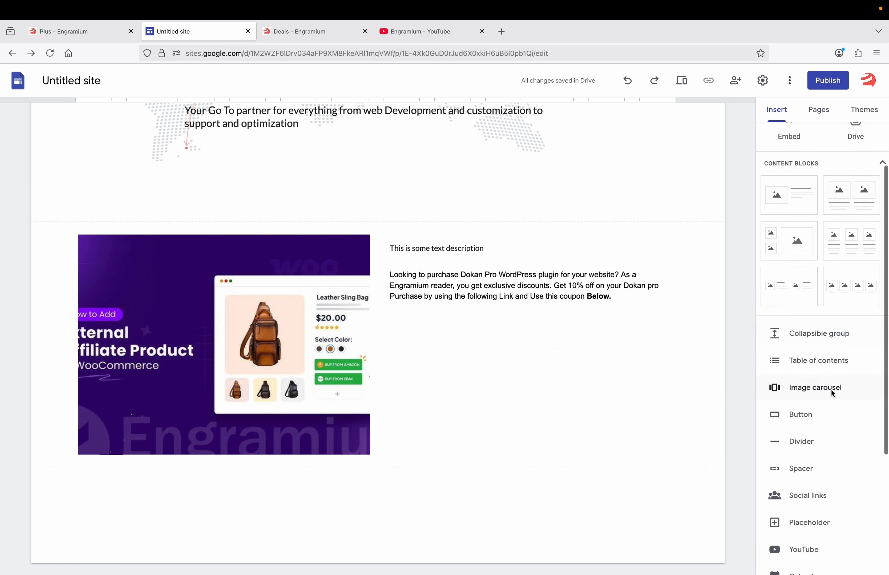
{"action": "scroll", "coordinate": [822, 337], "scroll_direction": "up", "scroll_amount": 2}
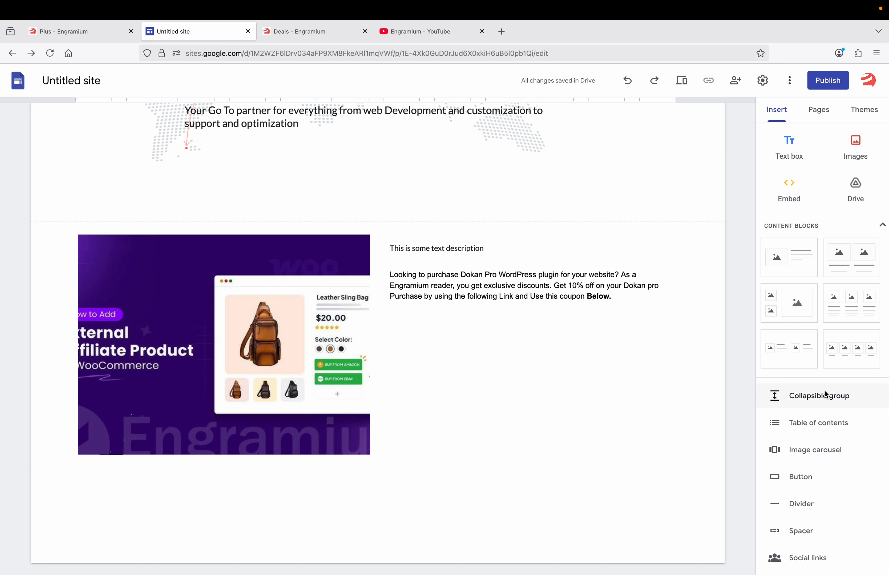
{"action": "scroll", "coordinate": [824, 392], "scroll_direction": "down", "scroll_amount": 5}
{"action": "scroll", "coordinate": [825, 396], "scroll_direction": "down", "scroll_amount": 1}
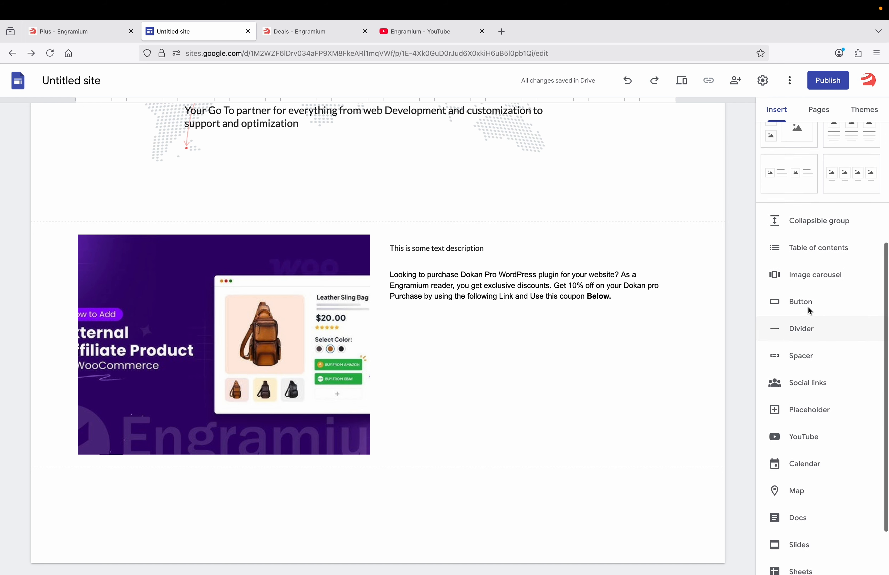
{"action": "scroll", "coordinate": [806, 366], "scroll_direction": "down", "scroll_amount": 2}
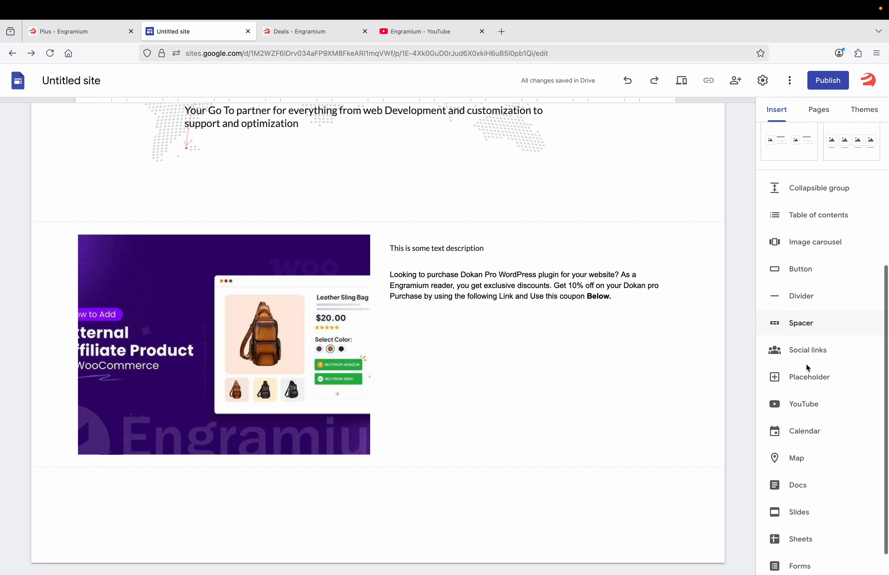
{"action": "scroll", "coordinate": [806, 365], "scroll_direction": "up", "scroll_amount": 1}
Insert a widened 'Get Dokan Pro' button linked to the deals page URL, placed under the coupon paragraph
{"action": "left_click", "coordinate": [808, 283]}
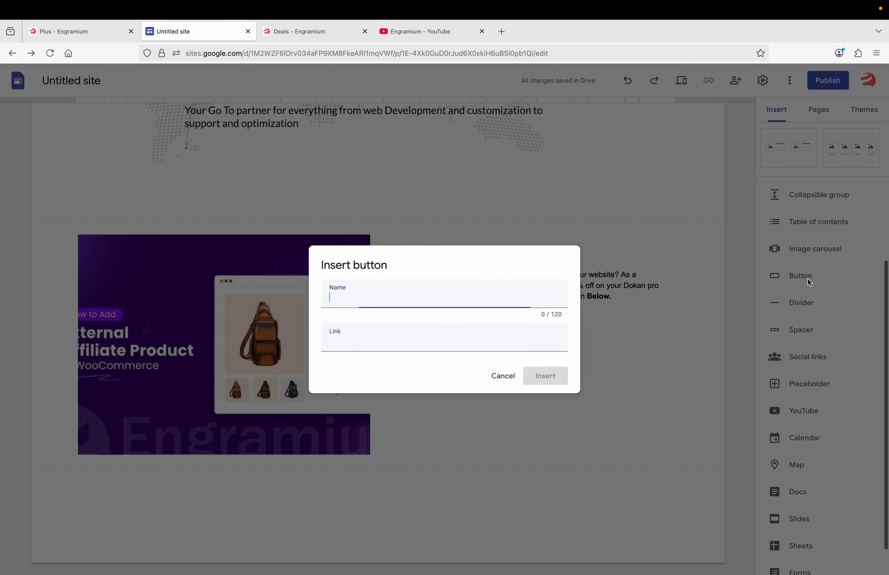
{"action": "type", "text": "G"}
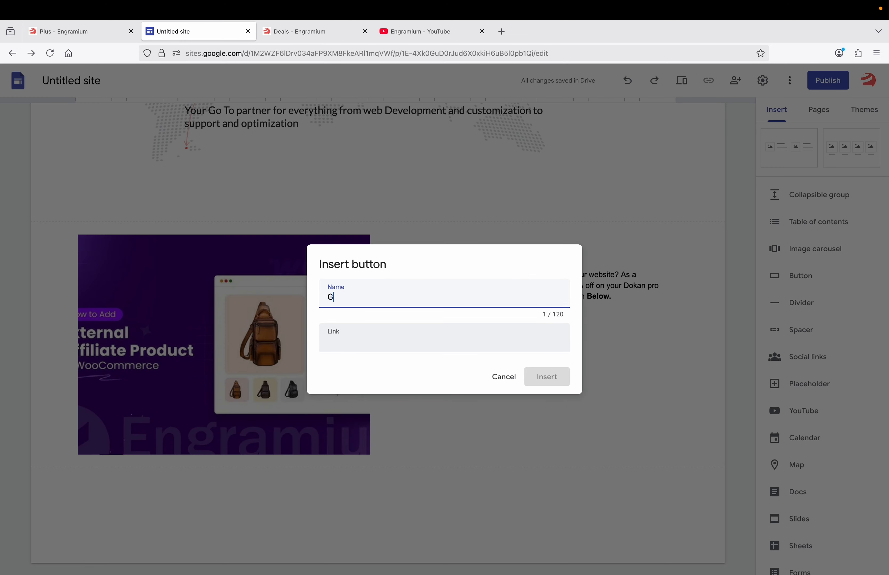
{"action": "type", "text": "et Dokan Pro"}
{"action": "left_click", "coordinate": [396, 348]}
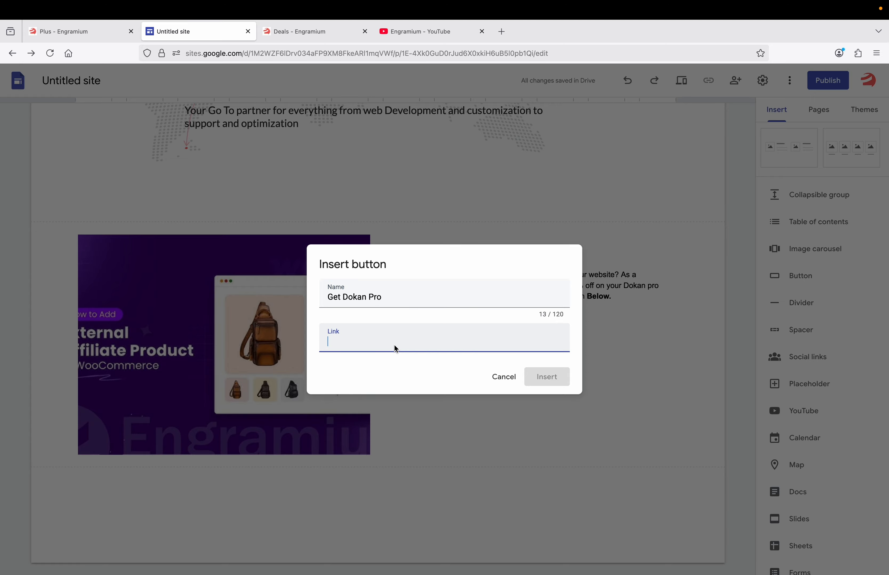
{"action": "type", "text": "https://engramium.com/deals/"}
{"action": "left_click", "coordinate": [547, 377]}
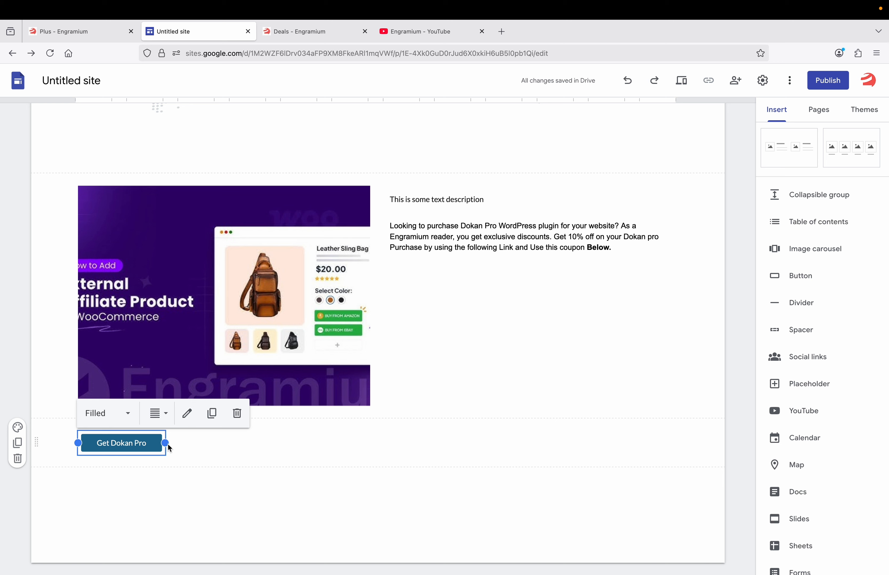
{"action": "left_click_drag", "start_coordinate": [168, 446], "coordinate": [267, 447]}
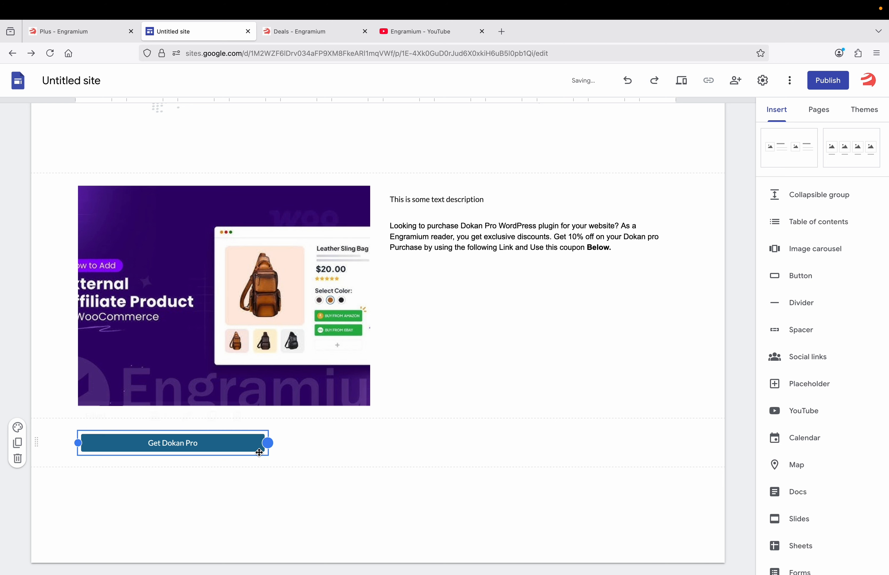
{"action": "left_click", "coordinate": [172, 478]}
{"action": "left_click_drag", "start_coordinate": [169, 437], "coordinate": [506, 314]}
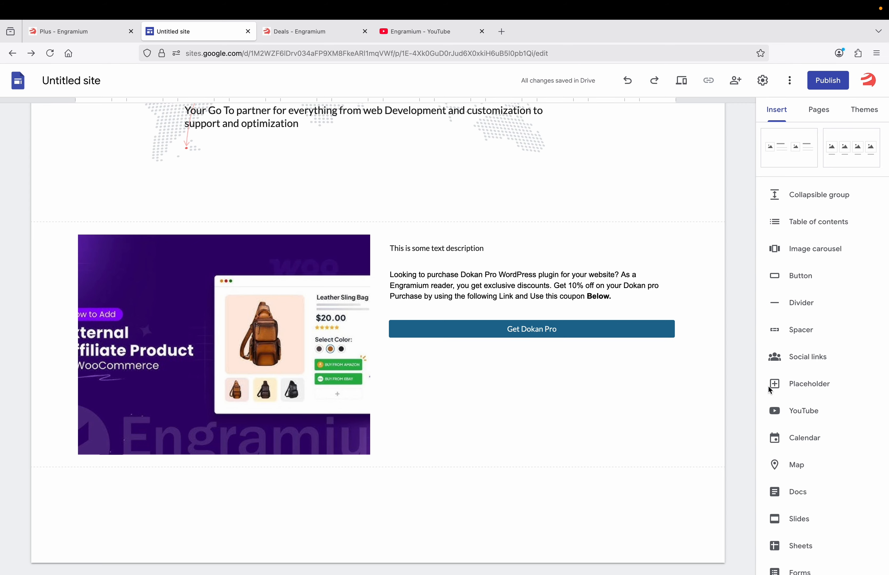
Place a spacer between the coupon paragraph and button, then duplicate and delete the group
{"action": "left_click", "coordinate": [802, 330]}
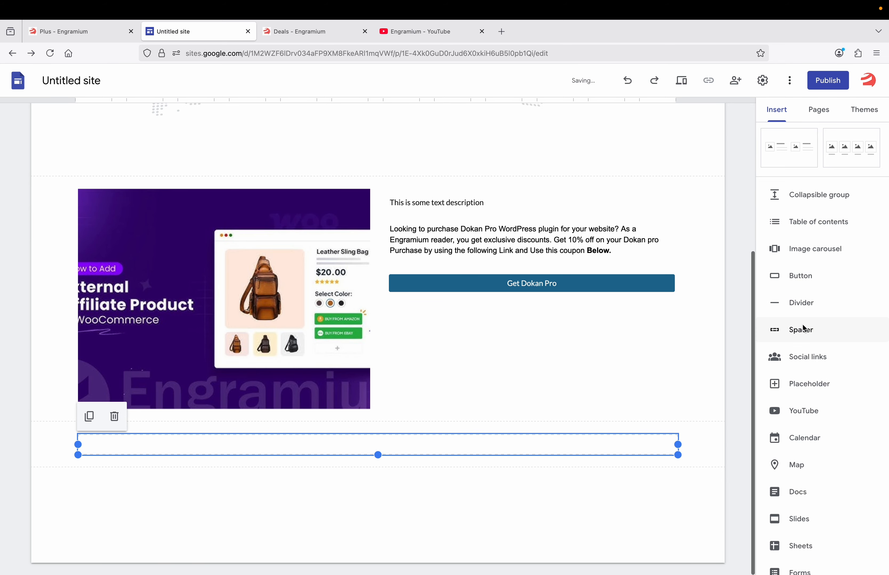
{"action": "left_click_drag", "start_coordinate": [429, 450], "coordinate": [453, 259]}
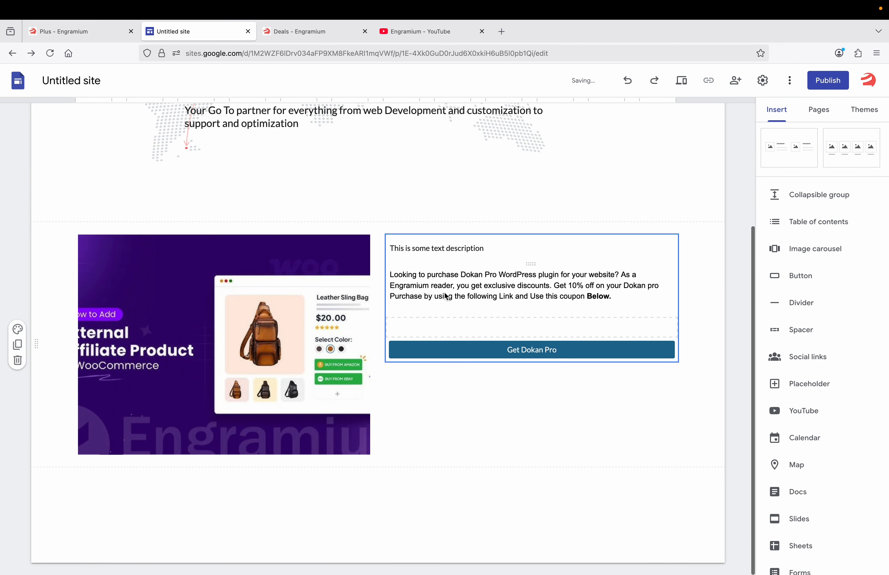
{"action": "left_click", "coordinate": [503, 327]}
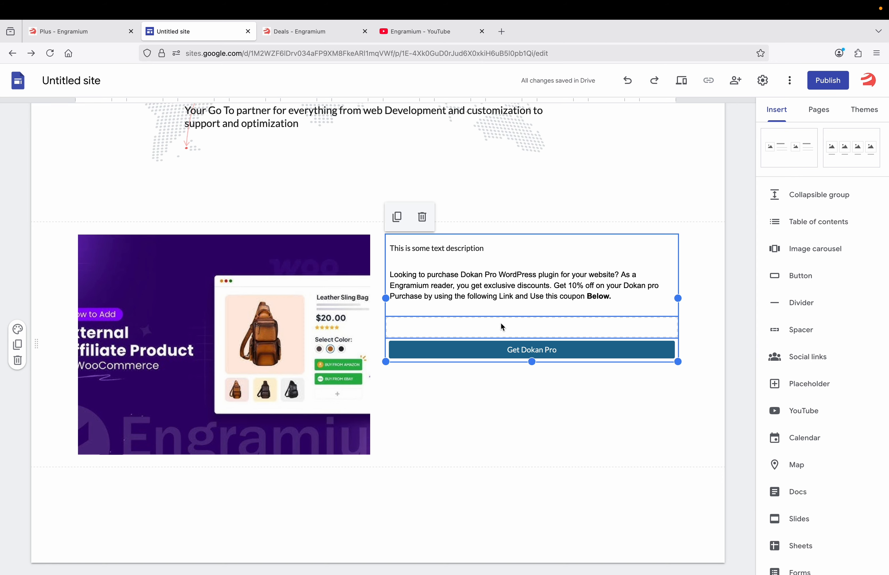
{"action": "left_click", "coordinate": [406, 222]}
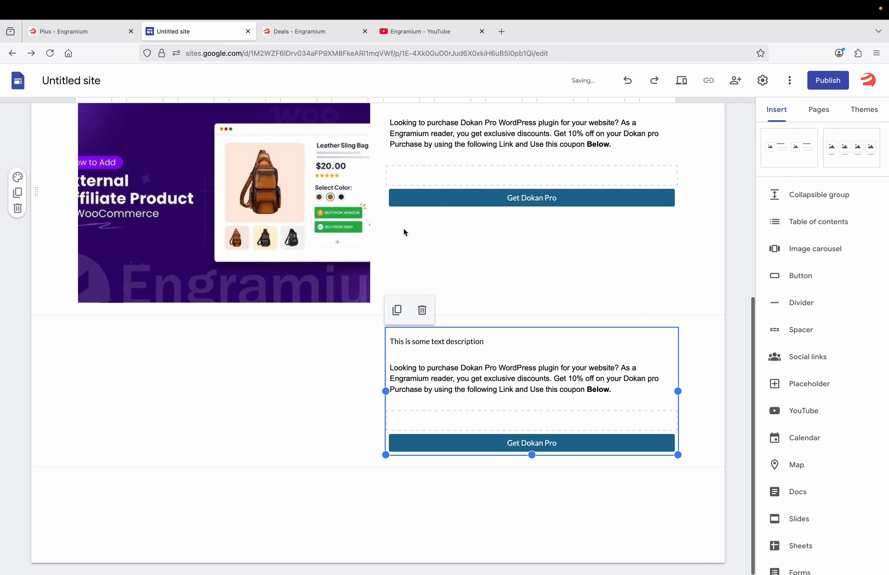
{"action": "left_click", "coordinate": [421, 310]}
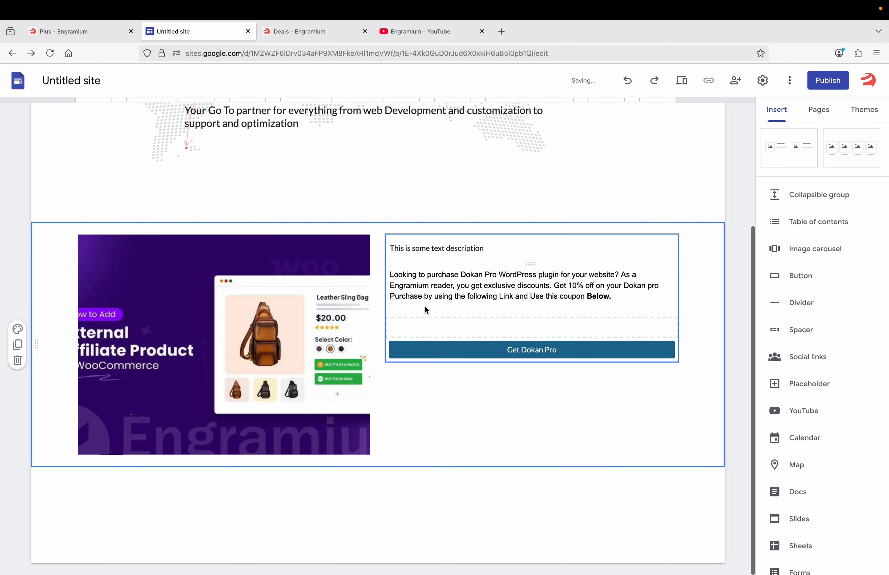
Add a second spacer above the Get Dokan Pro button
{"action": "left_click", "coordinate": [461, 325]}
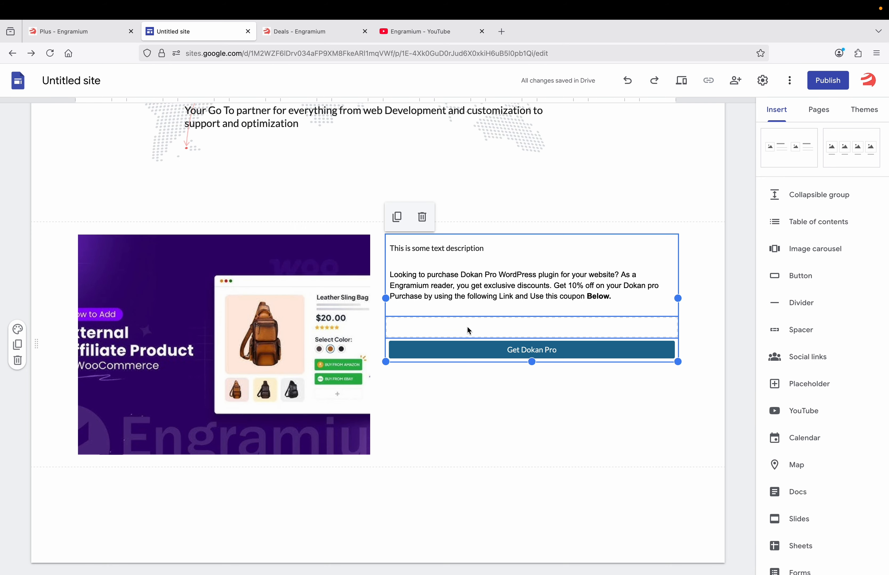
{"action": "left_click", "coordinate": [801, 331]}
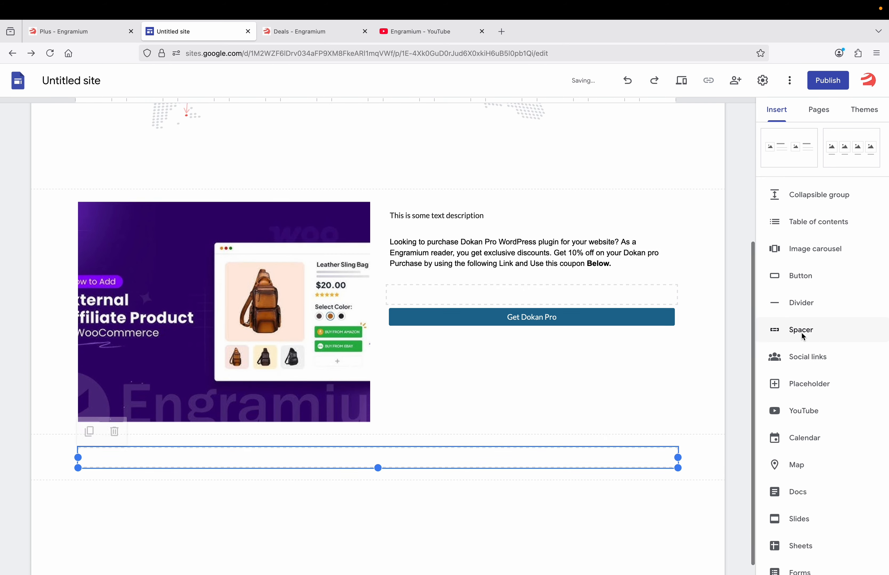
{"action": "left_click_drag", "start_coordinate": [421, 446], "coordinate": [432, 262]}
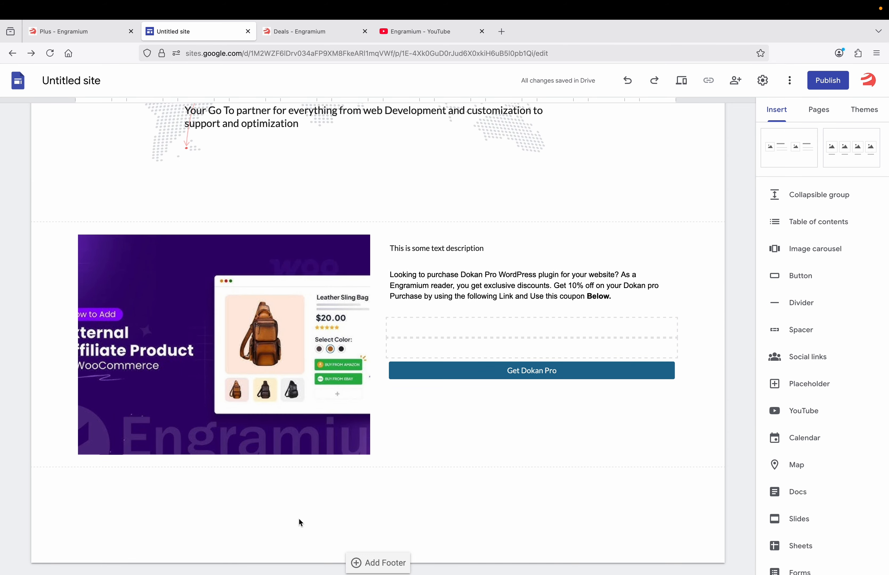
{"action": "left_click", "coordinate": [376, 563]}
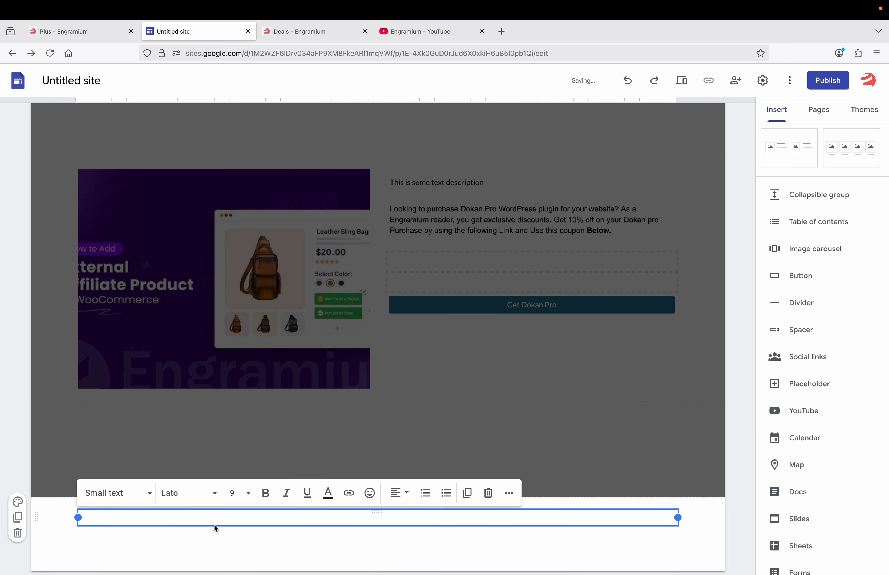
Enter 'Engramium Plus' as the page footer text
{"action": "type", "text": "Engramium Plus"}
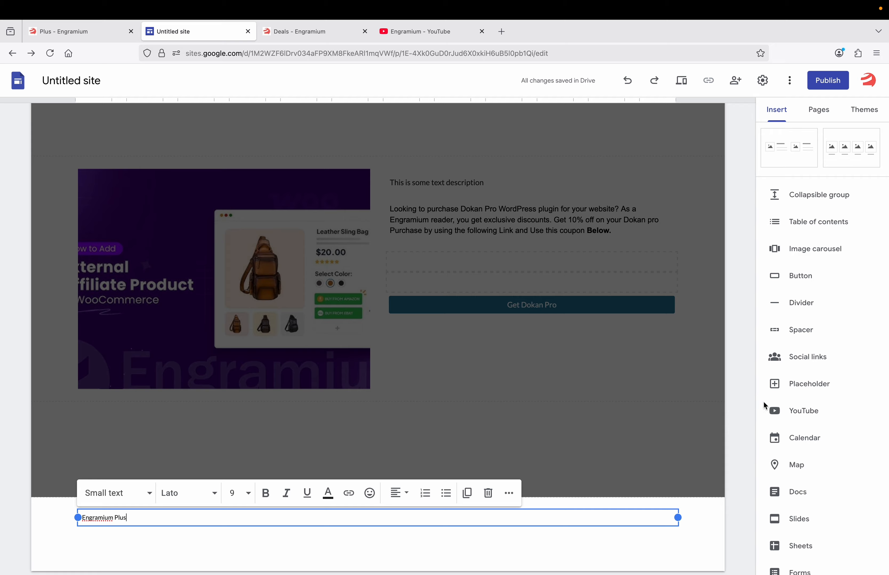
{"action": "scroll", "coordinate": [803, 439], "scroll_direction": "down", "scroll_amount": 2}
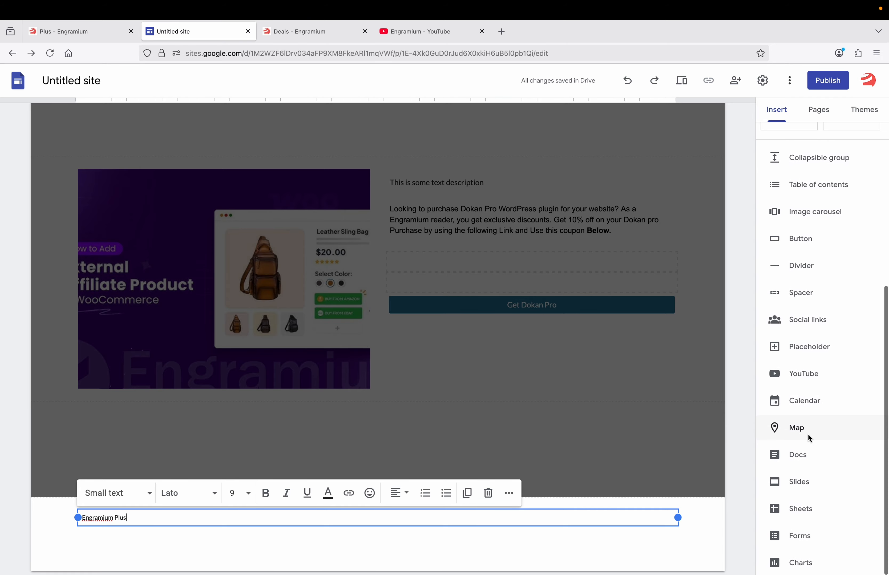
{"action": "left_click", "coordinate": [810, 320]}
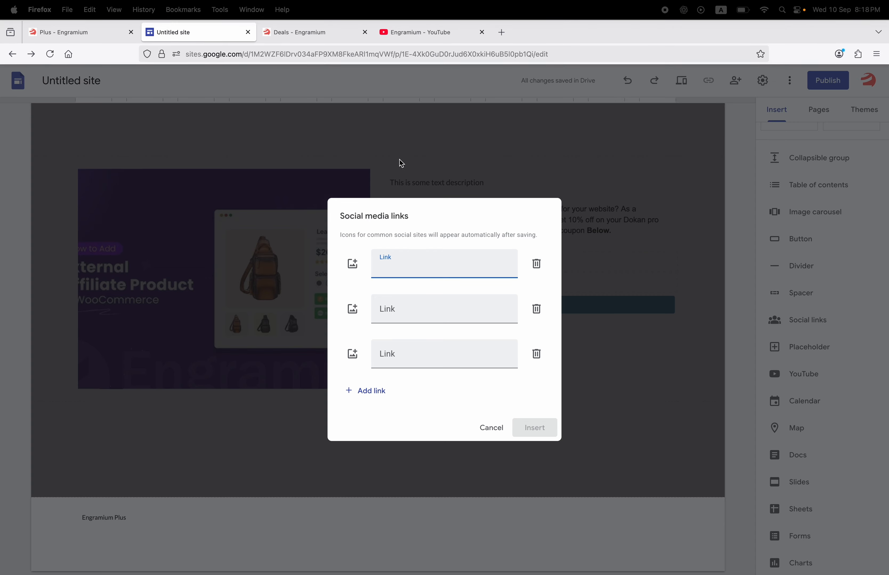
{"action": "type", "text": "you"}
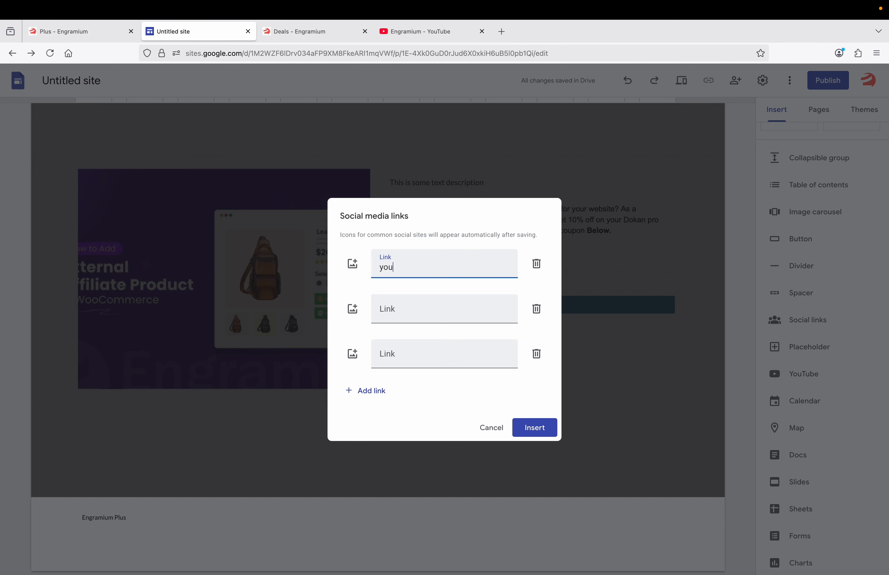
{"action": "type", "text": ".com/engramium"}
{"action": "key", "text": "Tab"}
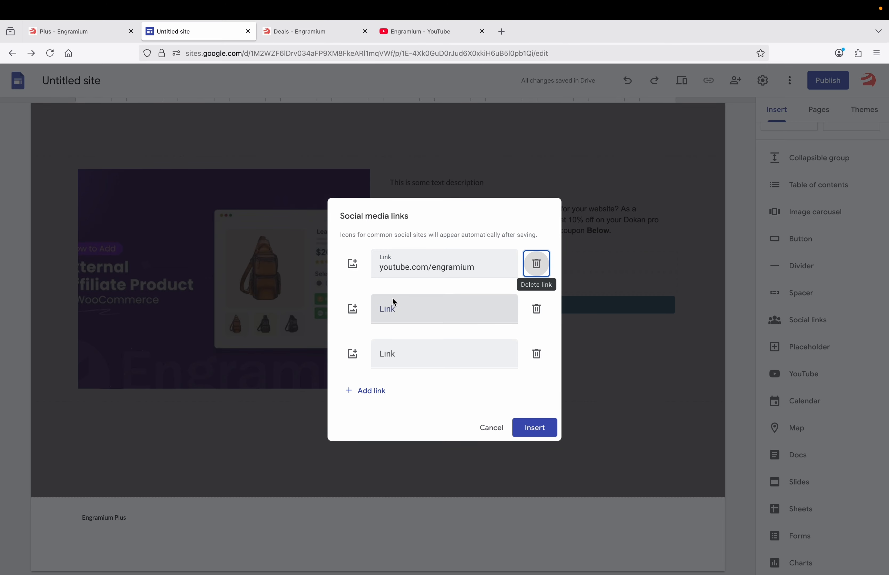
{"action": "left_click", "coordinate": [393, 308]}
{"action": "type", "text": "x"}
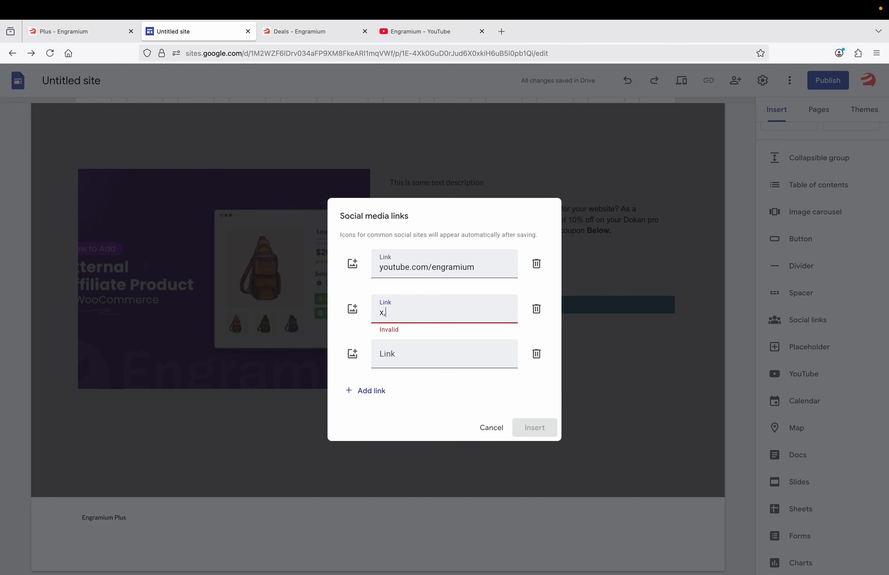
{"action": "type", "text": ".com"}
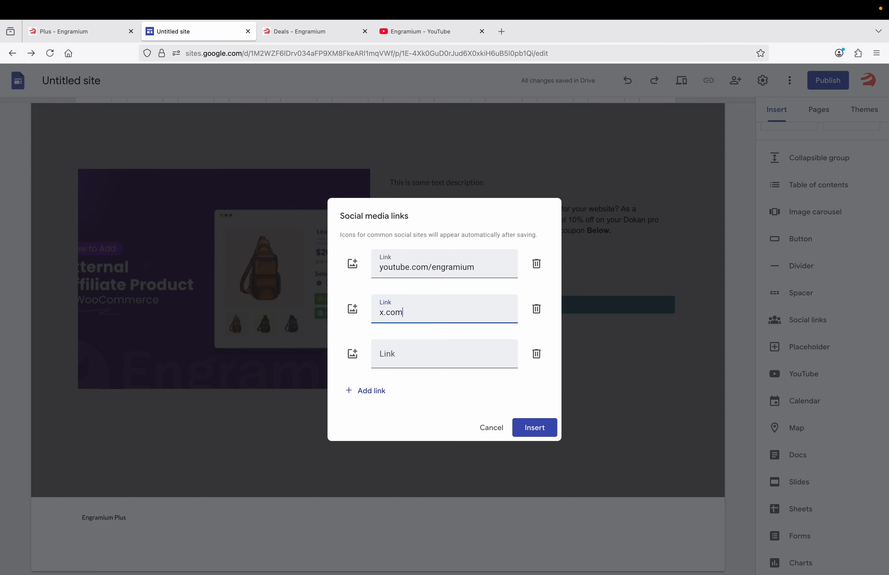
{"action": "type", "text": "/engramuium"}
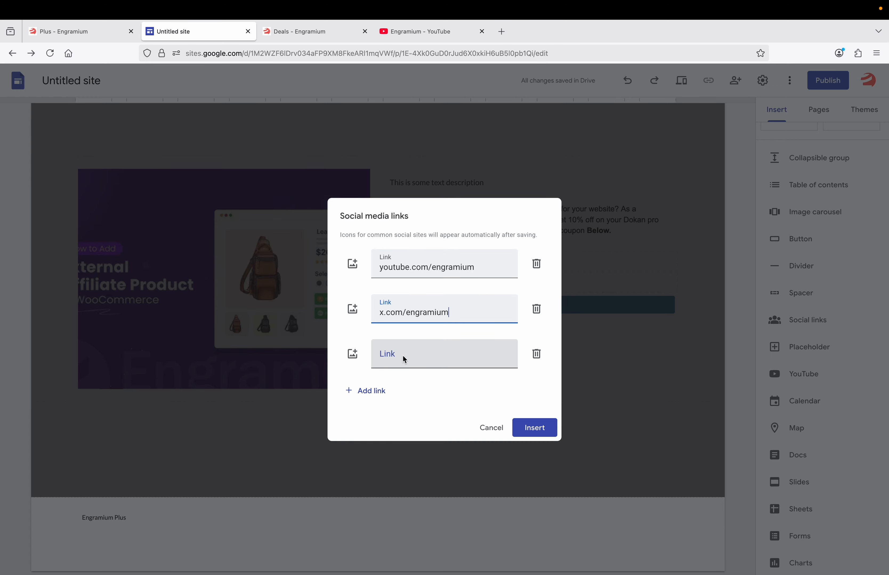
{"action": "left_click", "coordinate": [403, 357]}
{"action": "type", "text": "www"}
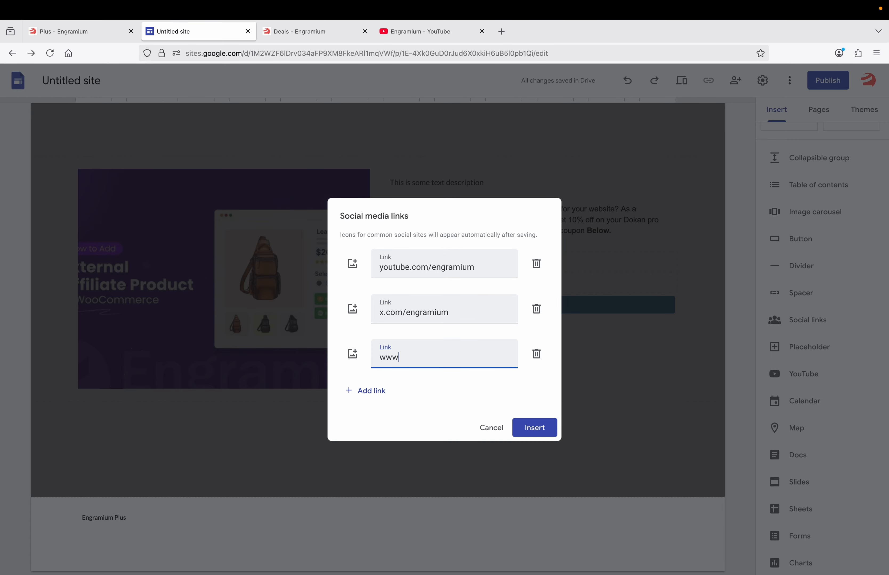
{"action": "type", "text": ".engramium,"}
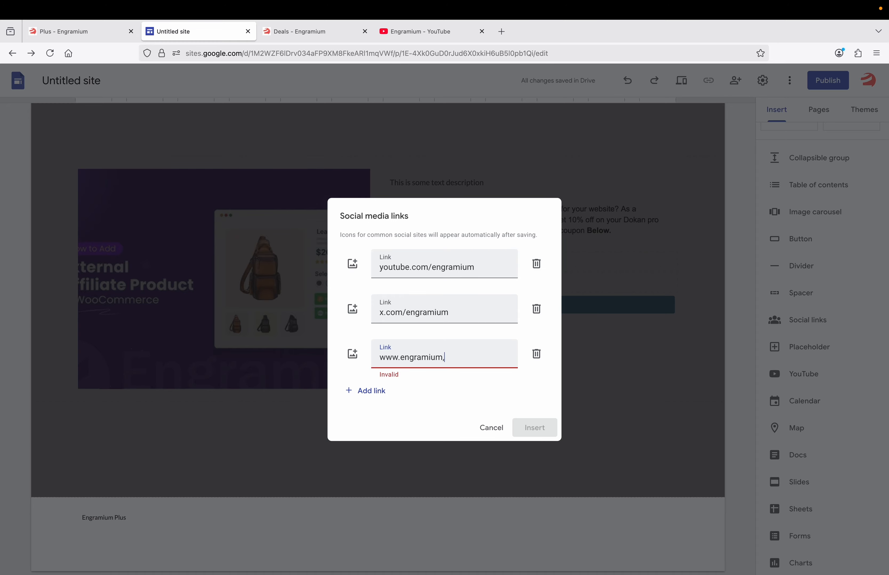
{"action": "key", "text": "BackSpace"}
{"action": "type", "text": ".com"}
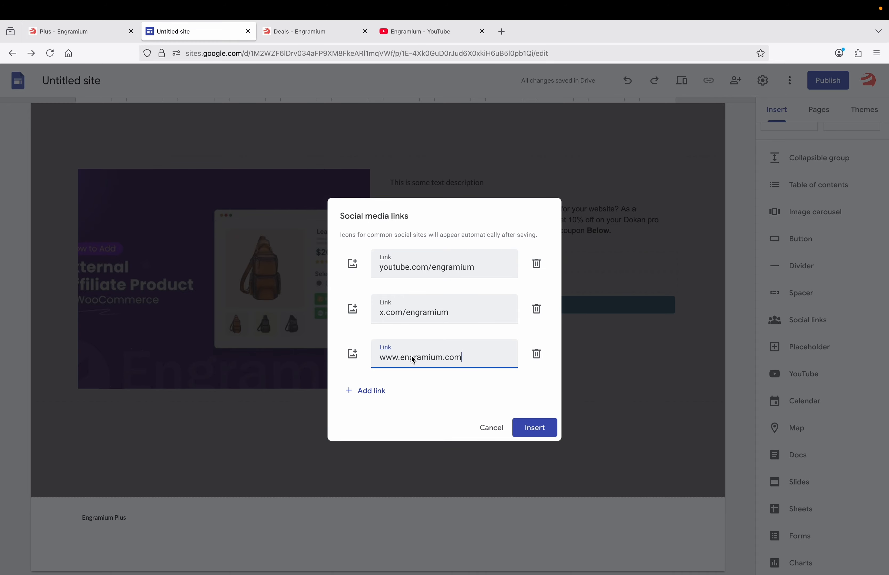
{"action": "left_click", "coordinate": [534, 428]}
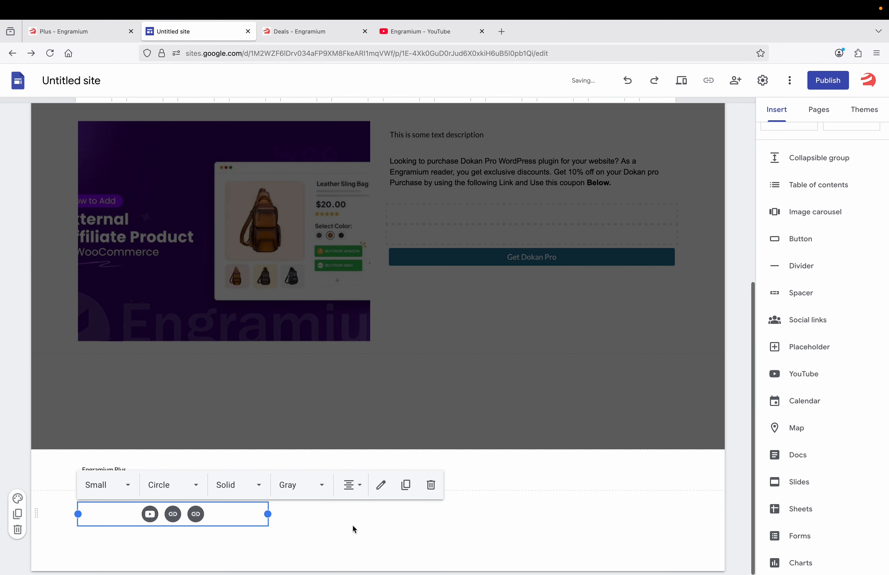
Left-align the three icons in the footer social links widget
{"action": "left_click", "coordinate": [407, 534]}
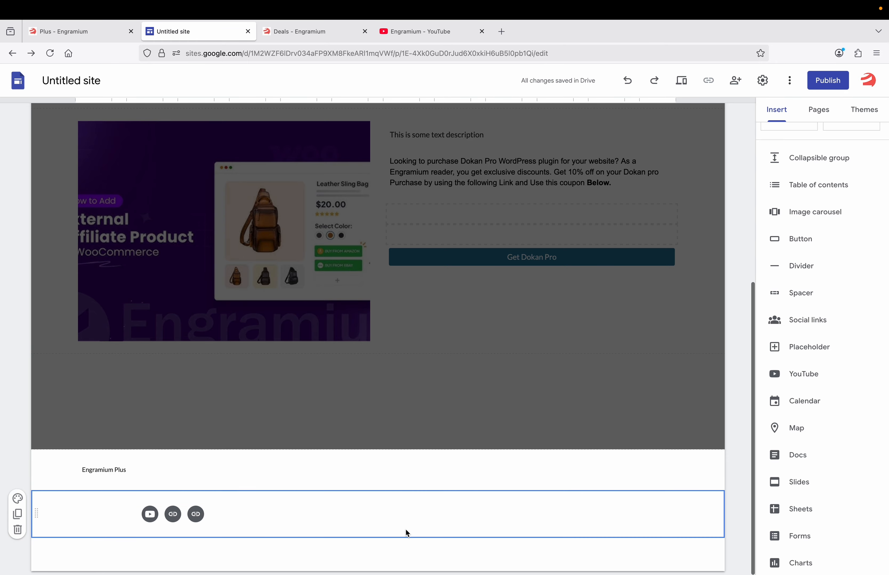
{"action": "scroll", "coordinate": [640, 226], "scroll_direction": "up", "scroll_amount": 7}
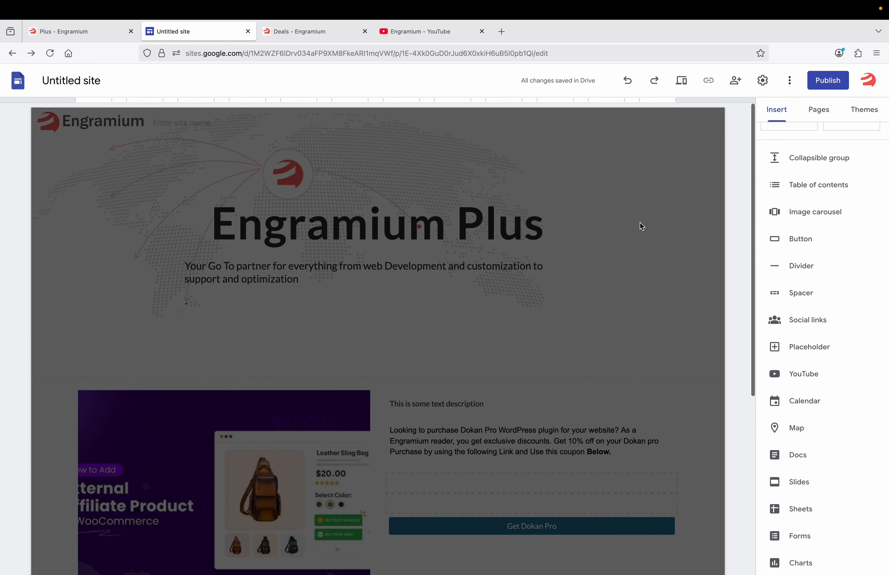
{"action": "scroll", "coordinate": [639, 223], "scroll_direction": "down", "scroll_amount": 7}
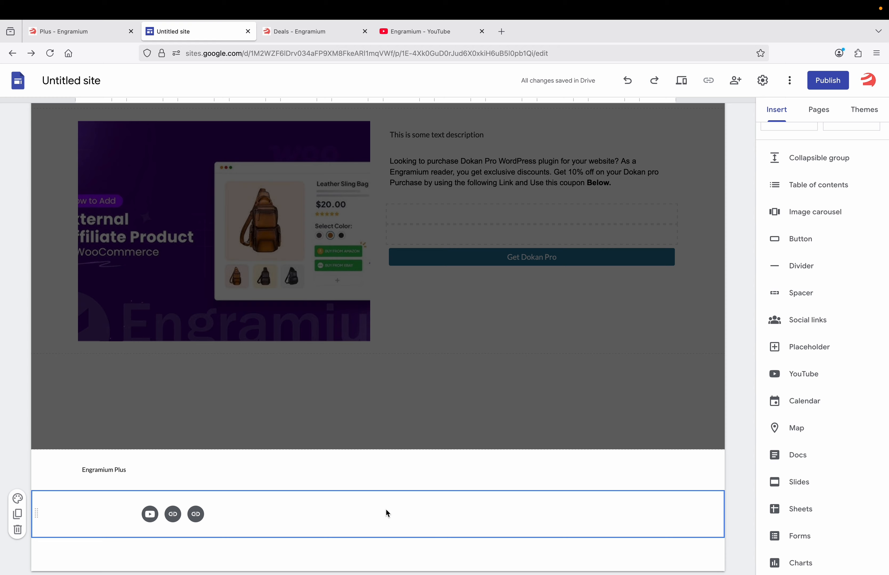
{"action": "left_click", "coordinate": [134, 516]}
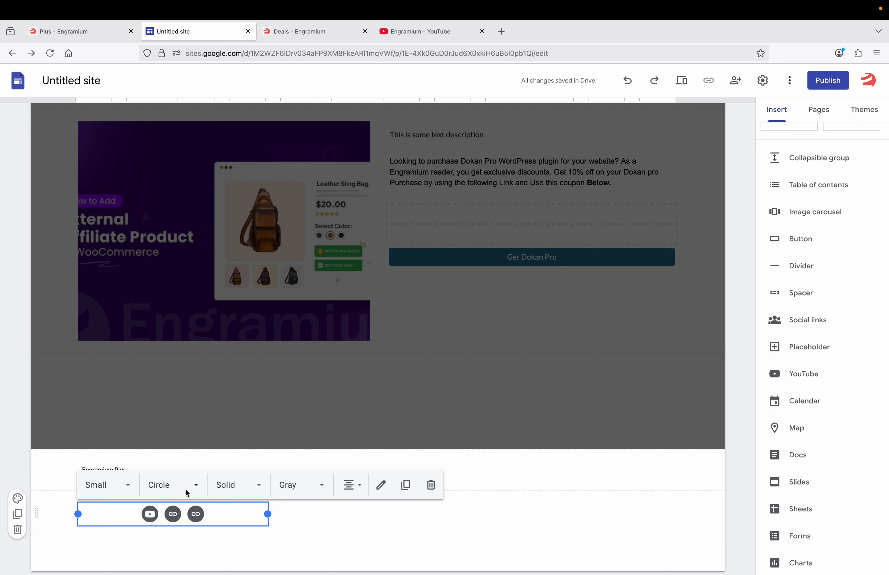
{"action": "left_click", "coordinate": [350, 486]}
{"action": "left_click", "coordinate": [348, 515]}
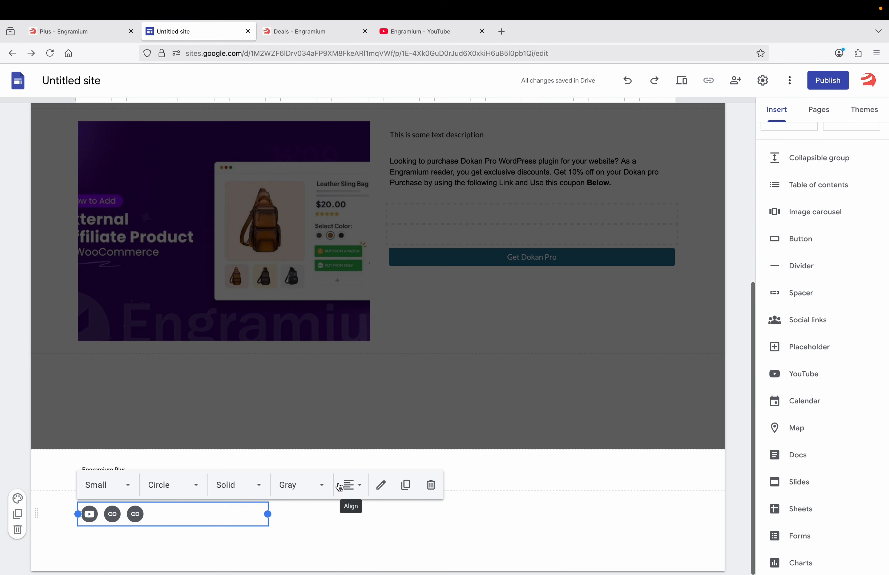
{"action": "left_click", "coordinate": [477, 508]}
{"action": "scroll", "coordinate": [486, 486], "scroll_direction": "up", "scroll_amount": 5}
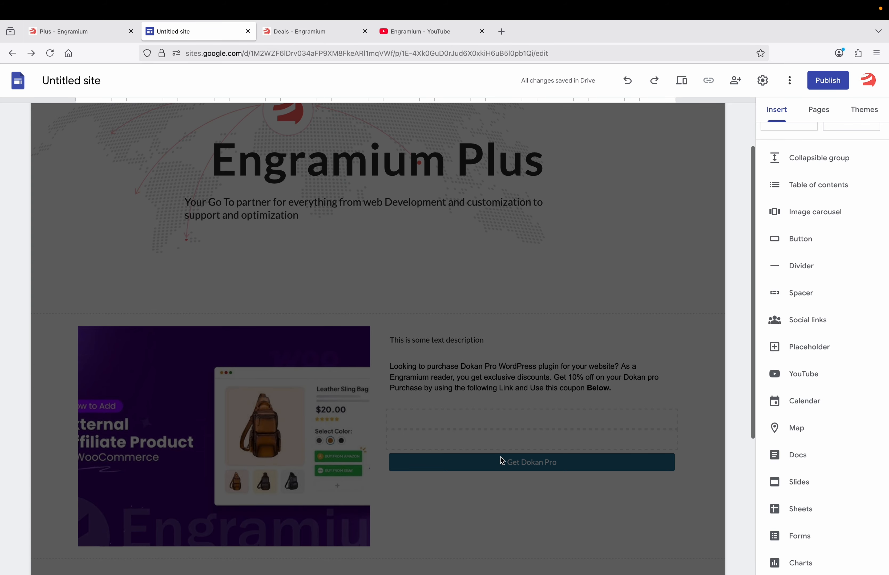
Try the Diplomat theme, then switch the site to the red-accented Impression theme
{"action": "left_click", "coordinate": [863, 111]}
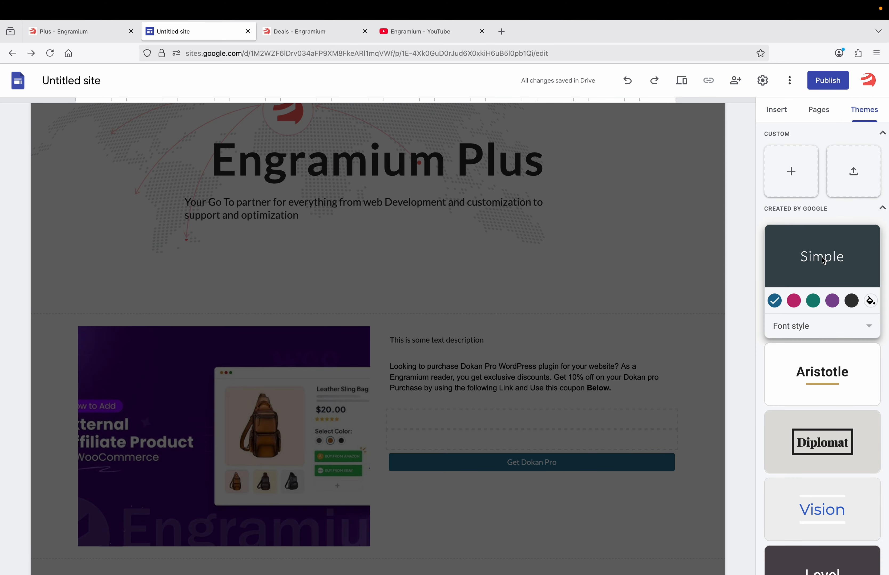
{"action": "left_click", "coordinate": [817, 447]}
{"action": "scroll", "coordinate": [608, 305], "scroll_direction": "down", "scroll_amount": 5}
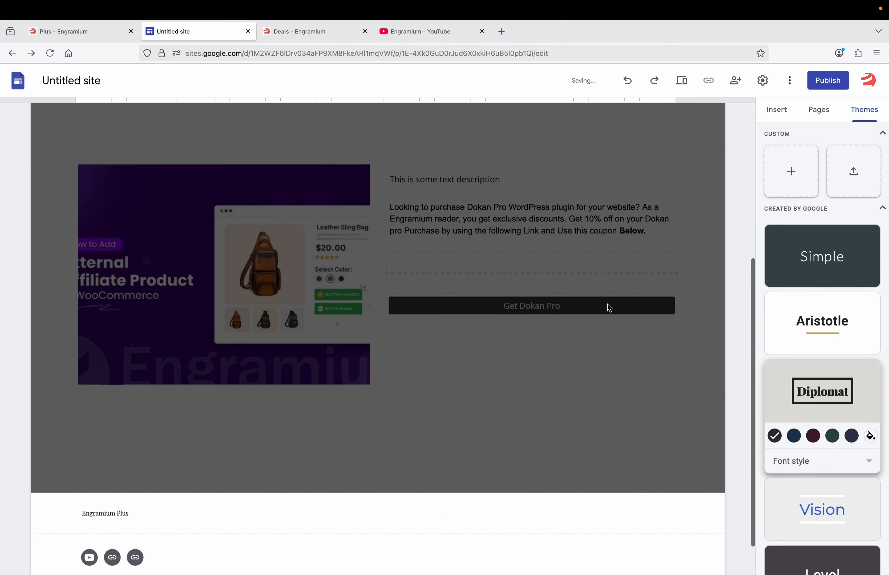
{"action": "scroll", "coordinate": [784, 427], "scroll_direction": "down", "scroll_amount": 2}
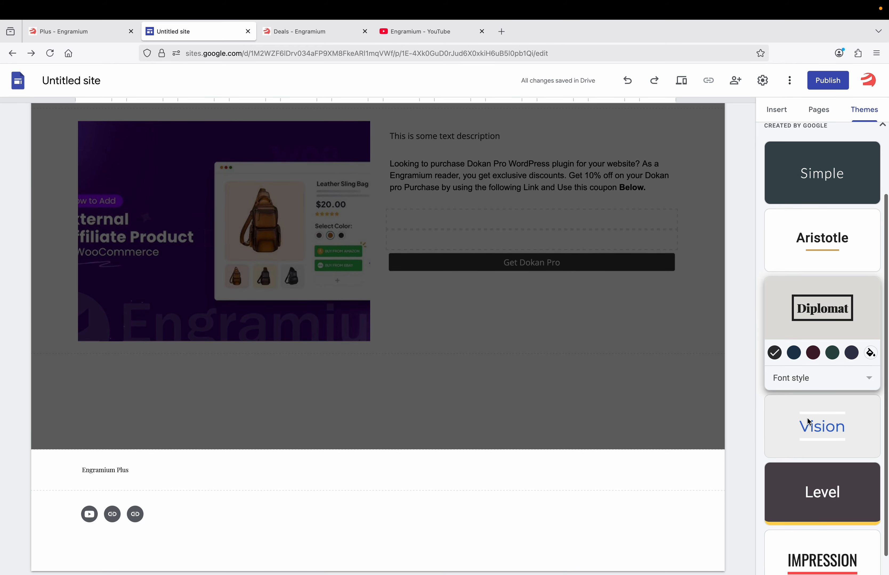
{"action": "scroll", "coordinate": [788, 426], "scroll_direction": "down", "scroll_amount": 1}
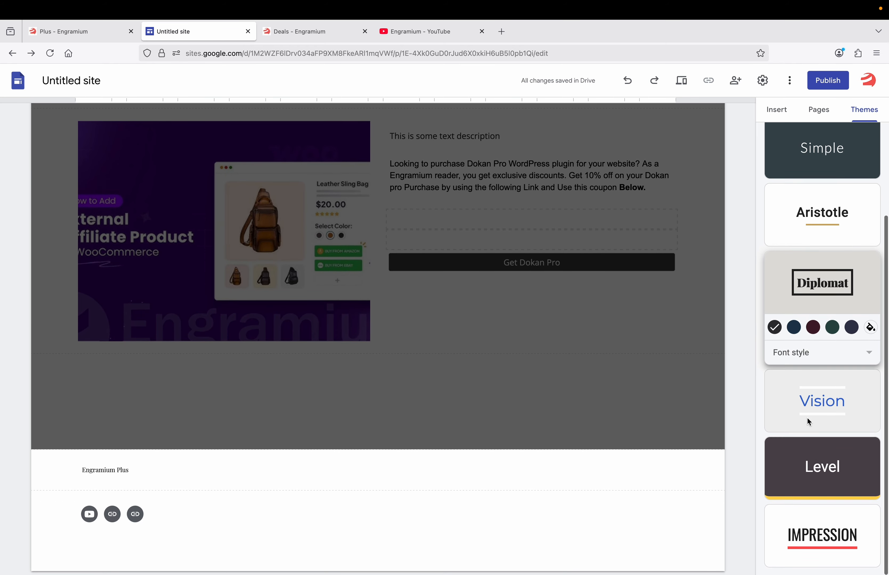
{"action": "left_click", "coordinate": [818, 538]}
{"action": "scroll", "coordinate": [595, 410], "scroll_direction": "up", "scroll_amount": 6}
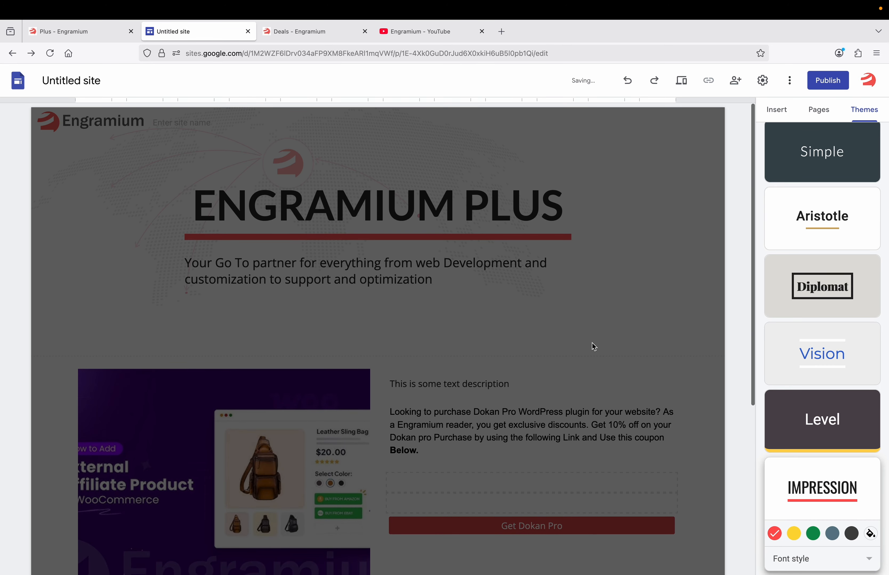
{"action": "scroll", "coordinate": [594, 406], "scroll_direction": "down", "scroll_amount": 6}
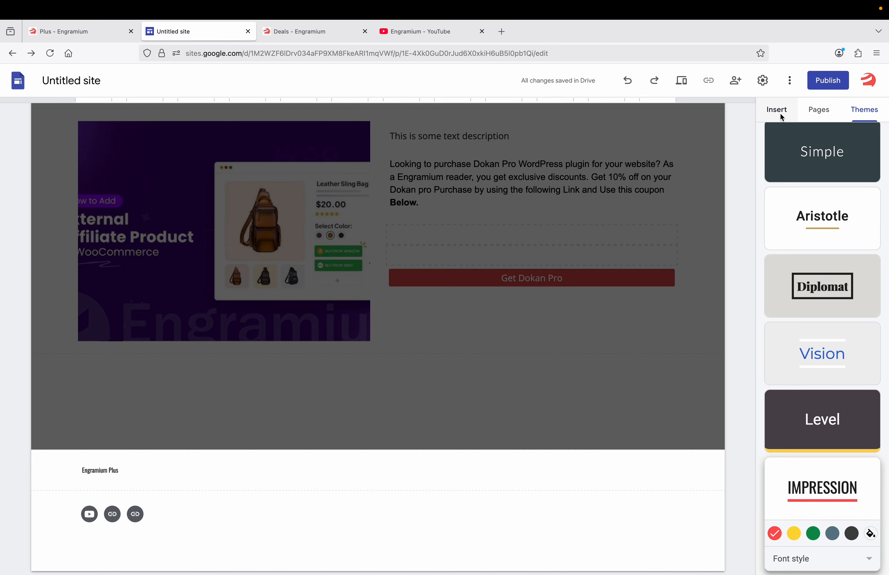
Create a 'YouTube PlayList' page and set its header type to Title only
{"action": "left_click", "coordinate": [815, 111]}
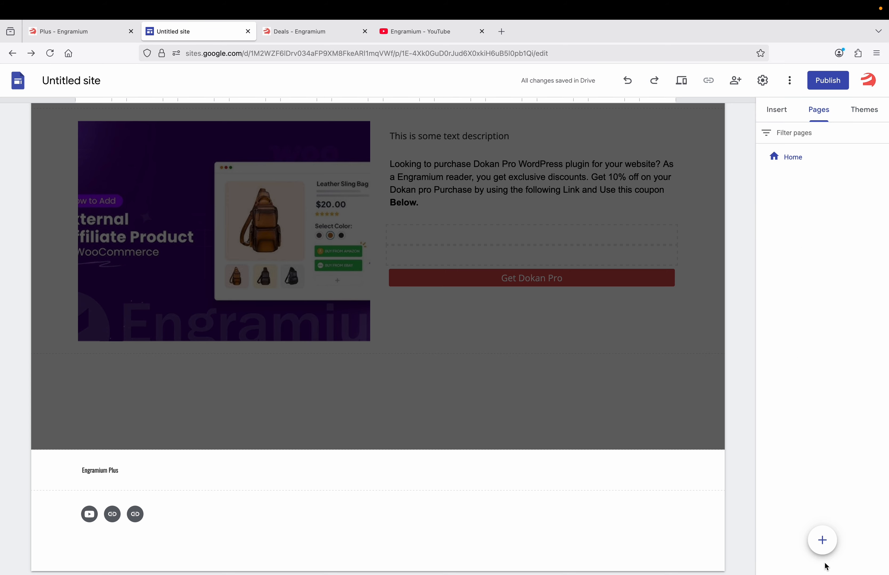
{"action": "left_click", "coordinate": [821, 541]}
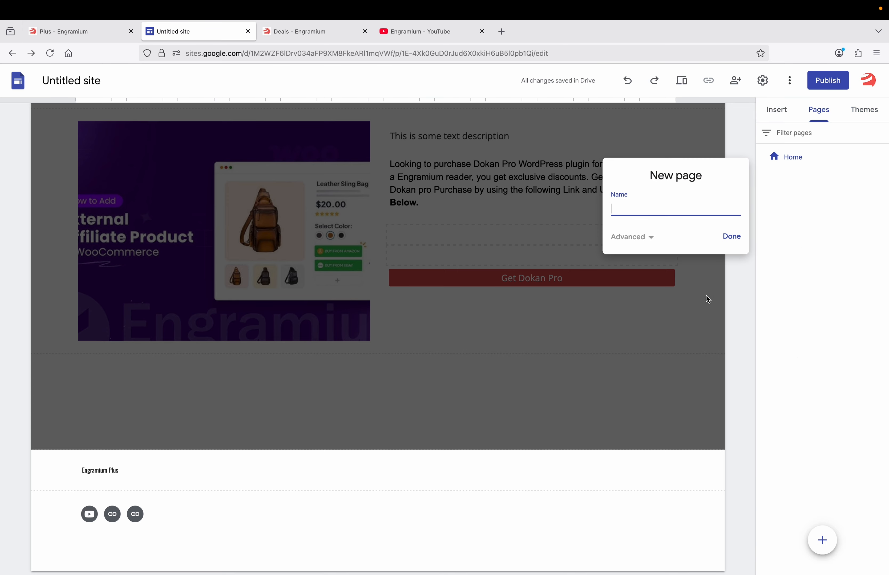
{"action": "type", "text": "Youtube PlayList"}
{"action": "left_click", "coordinate": [732, 238]}
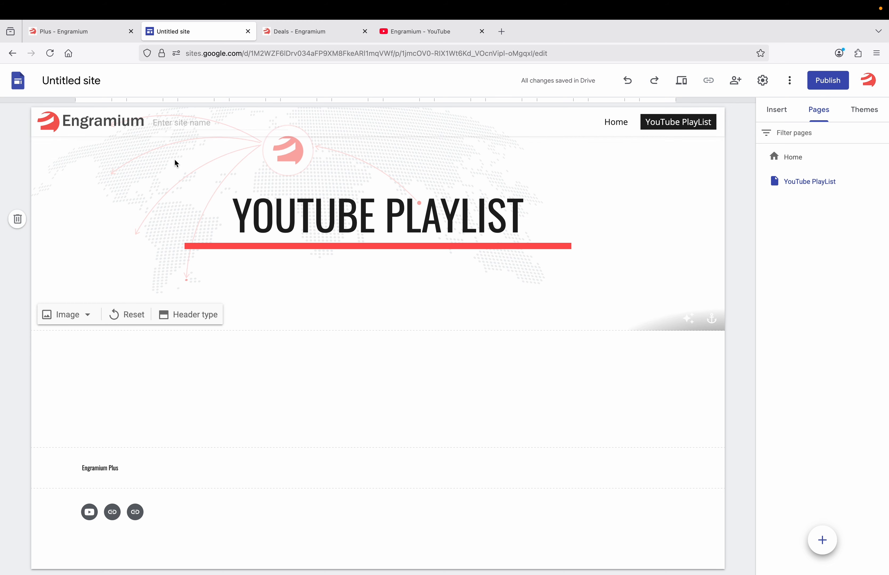
{"action": "left_click", "coordinate": [194, 315]}
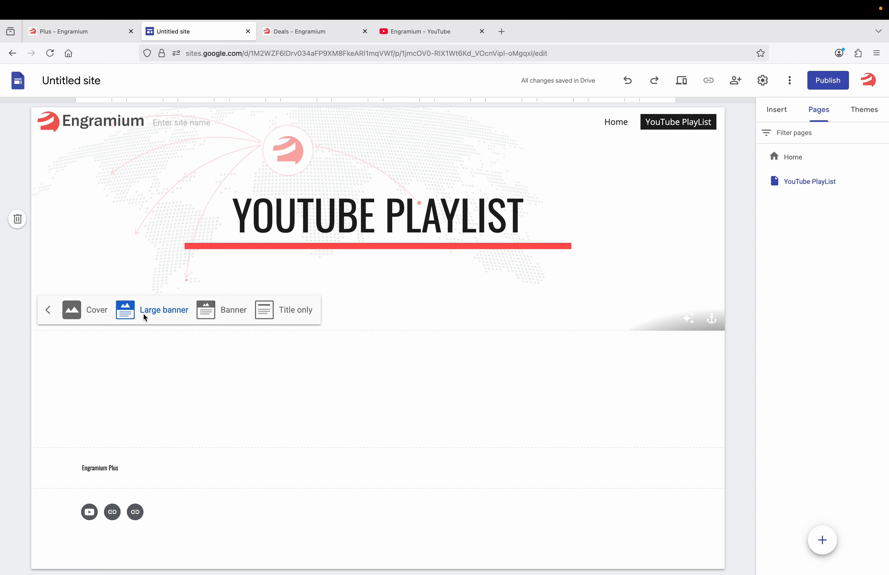
{"action": "left_click", "coordinate": [293, 310]}
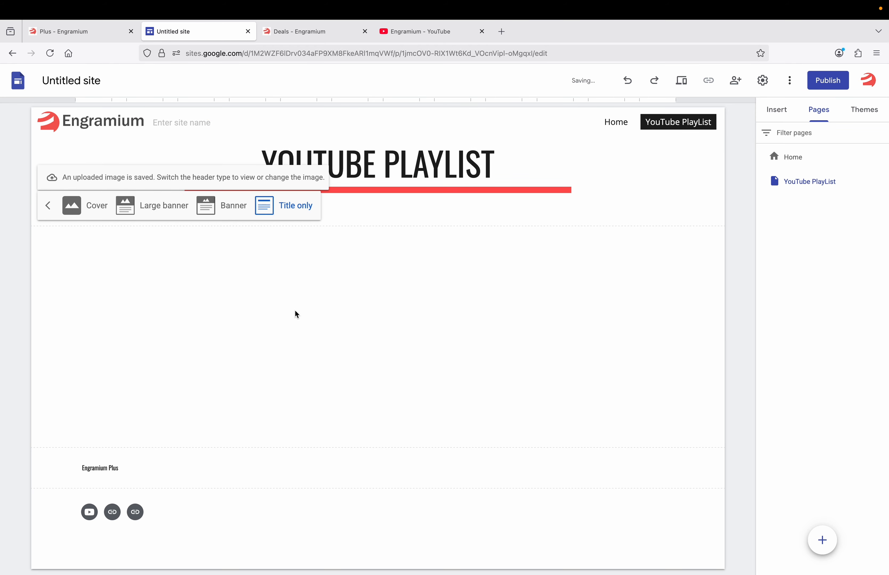
{"action": "left_click", "coordinate": [267, 292]}
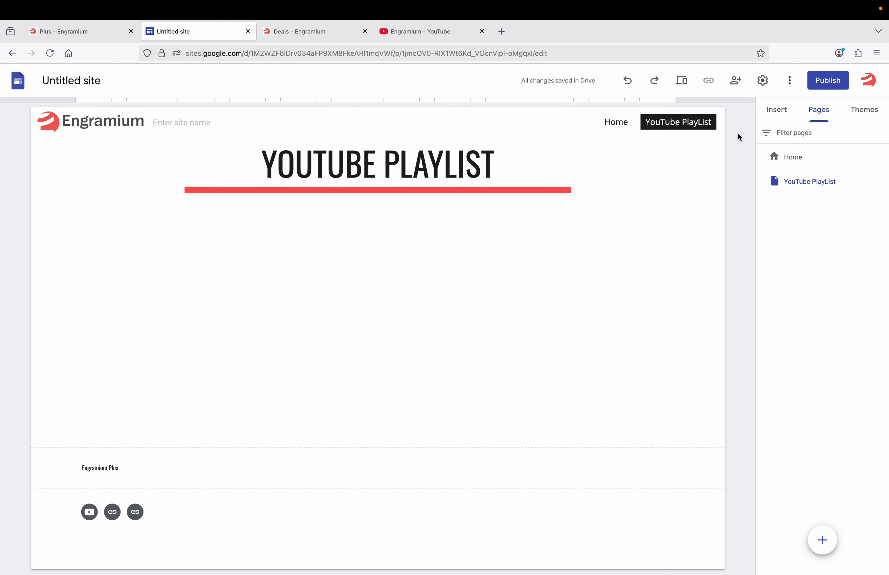
{"action": "left_click", "coordinate": [779, 110]}
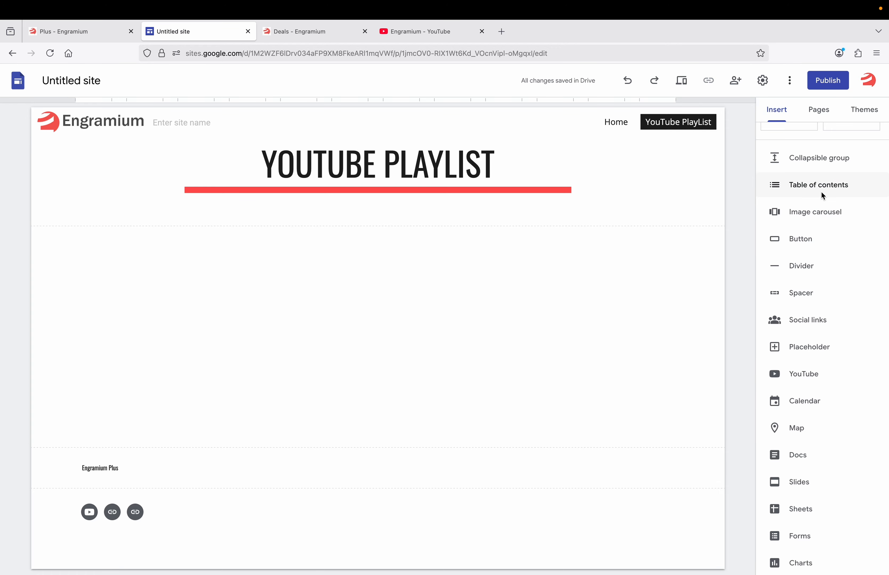
Insert two image-and-text content blocks on the YouTube PlayList page
{"action": "scroll", "coordinate": [821, 191], "scroll_direction": "up", "scroll_amount": 5}
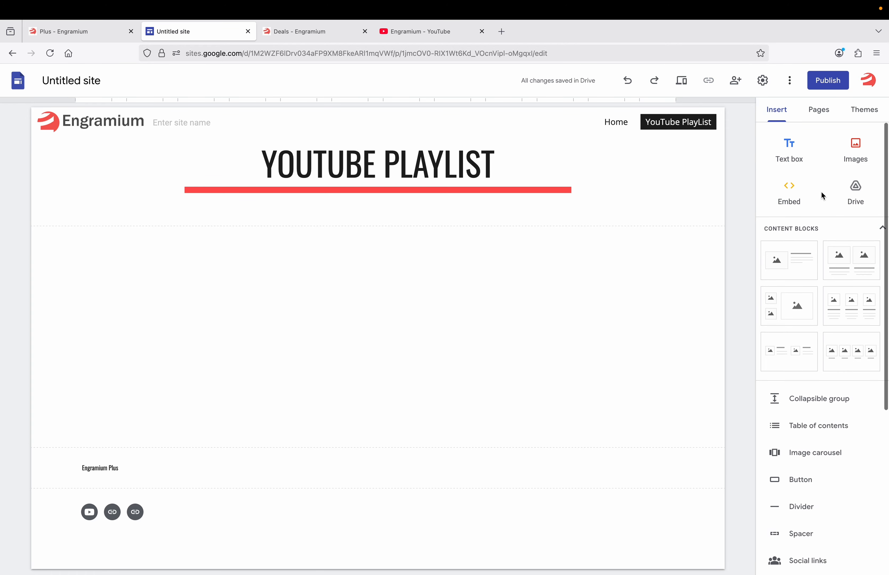
{"action": "left_click", "coordinate": [788, 260]}
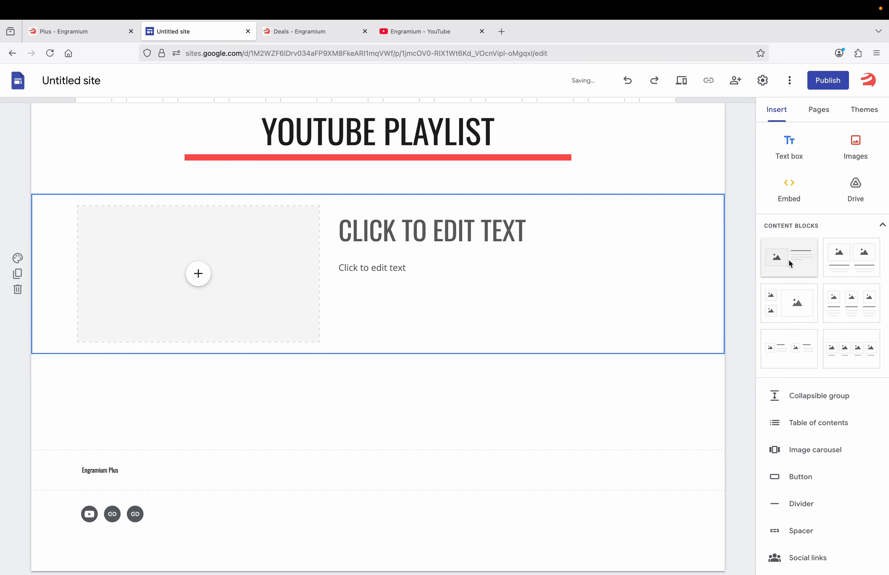
{"action": "left_click", "coordinate": [788, 260]}
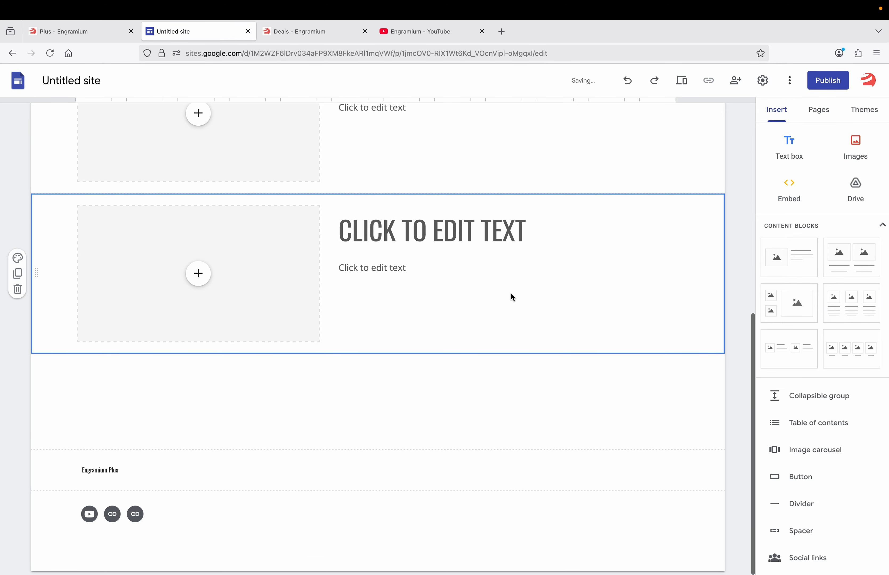
{"action": "scroll", "coordinate": [512, 297], "scroll_direction": "up", "scroll_amount": 10}
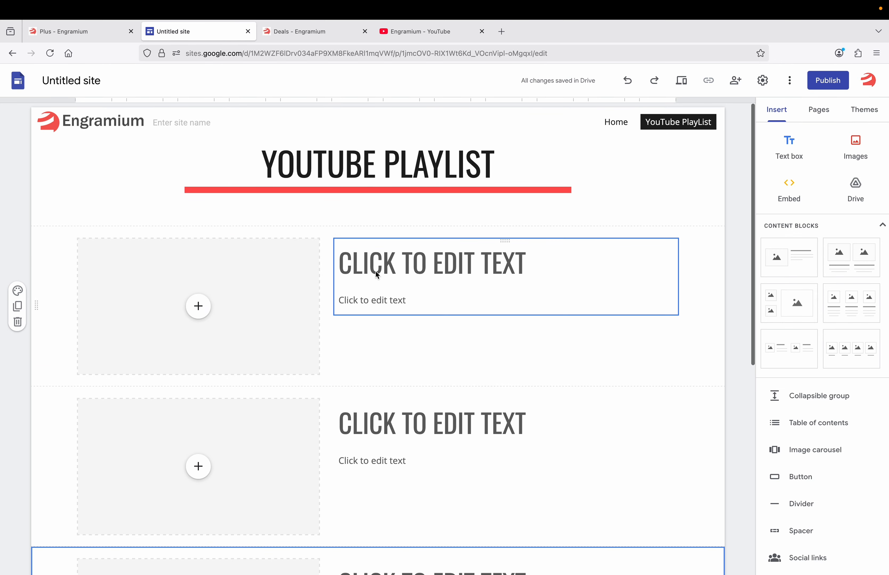
Head the first block 'ENGRAMIUM PLUS' with subtitle 'You will get tutorials on WordPress, Google Sites and Shopify as well'
{"action": "left_click", "coordinate": [375, 271]}
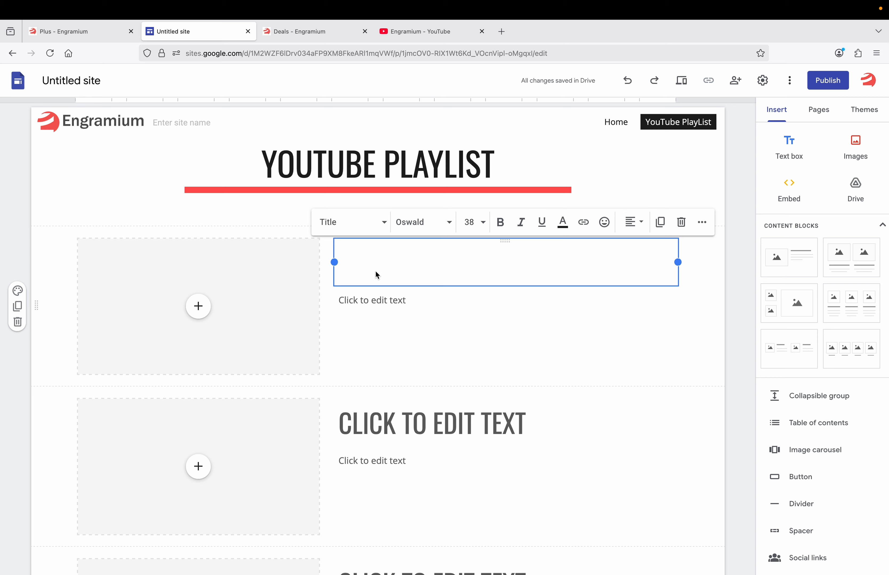
{"action": "type", "text": "E"}
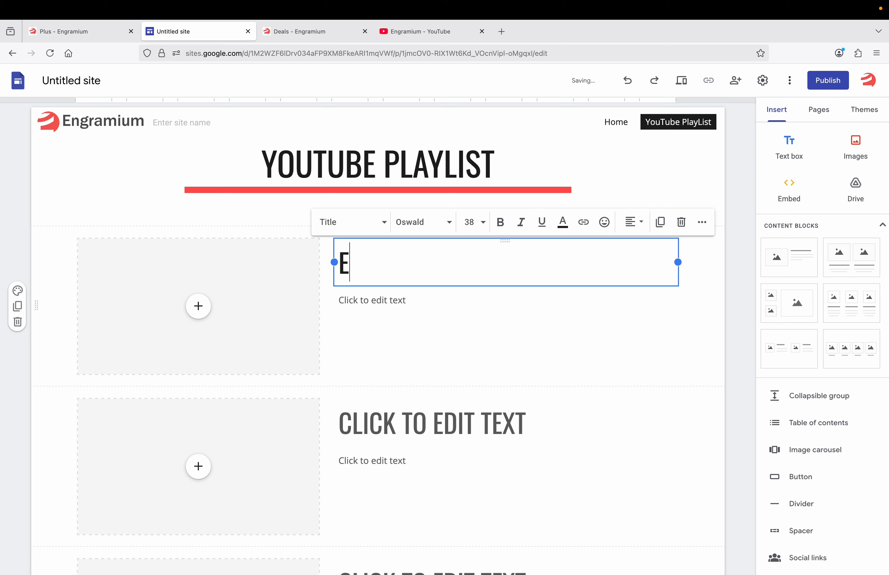
{"action": "type", "text": "NGRAMIUM "}
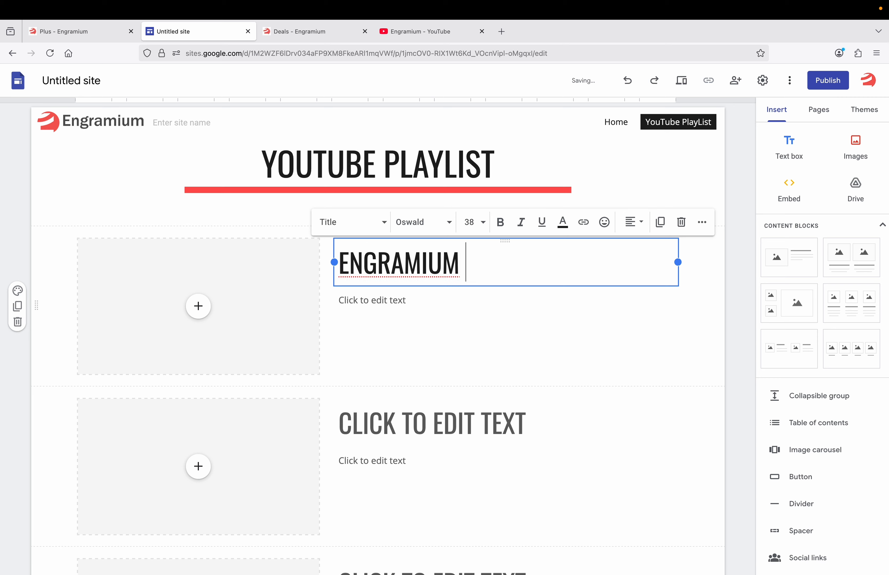
{"action": "type", "text": "PLUS"}
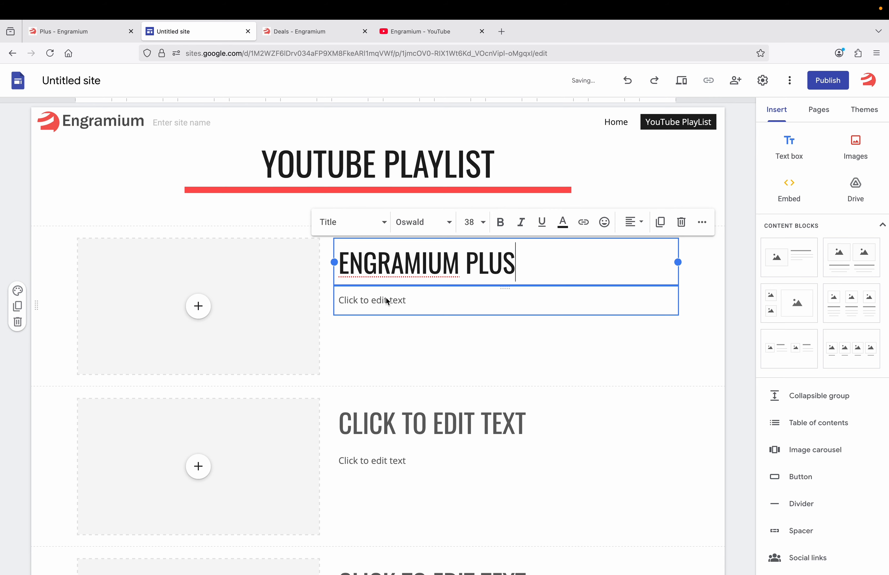
{"action": "left_click", "coordinate": [386, 299]}
{"action": "type", "text": "You "}
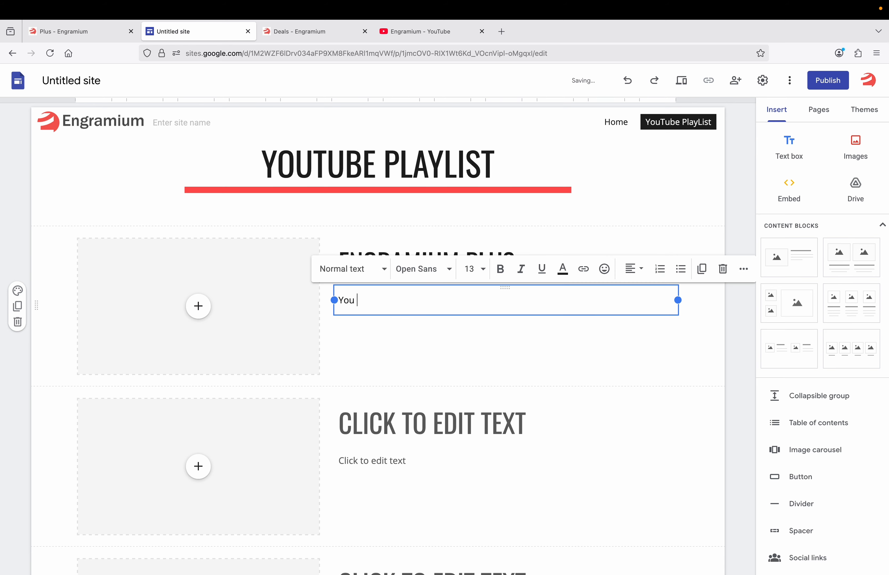
{"action": "type", "text": "will get tutorials on "}
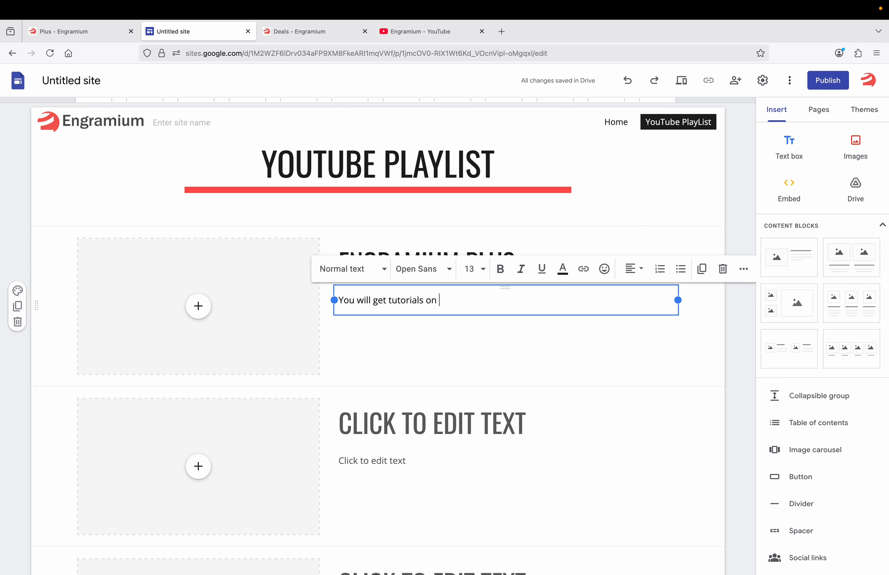
{"action": "type", "text": "WordPress, "}
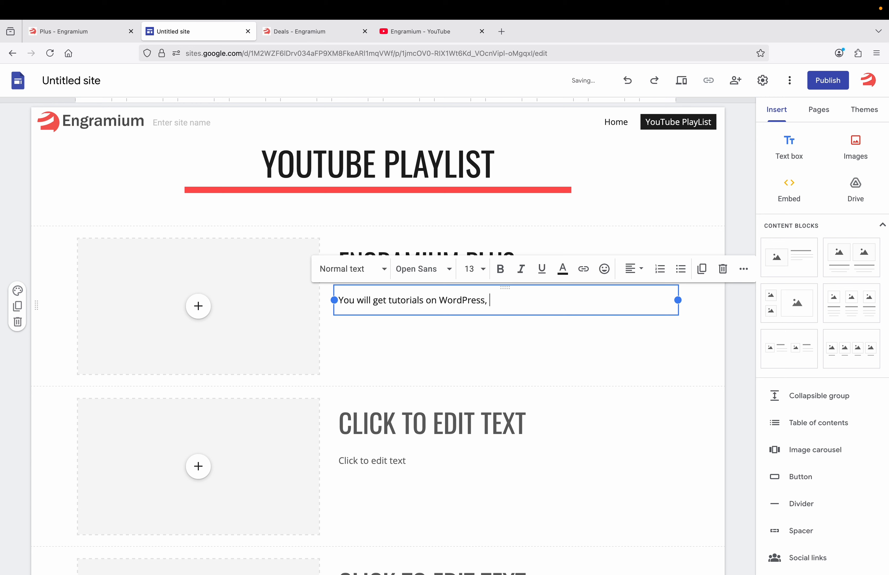
{"action": "type", "text": "Google Sites and Shop"}
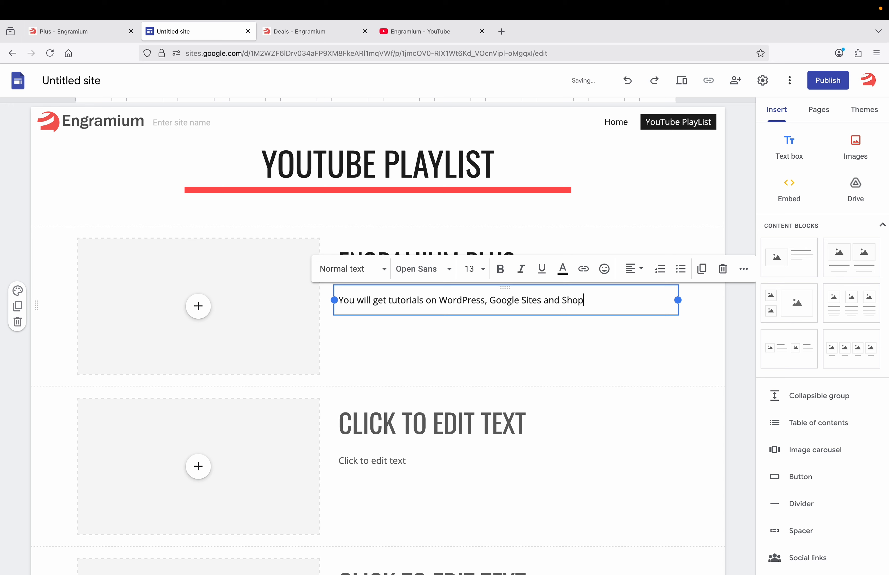
{"action": "type", "text": "ify as well"}
{"action": "left_click", "coordinate": [198, 306]}
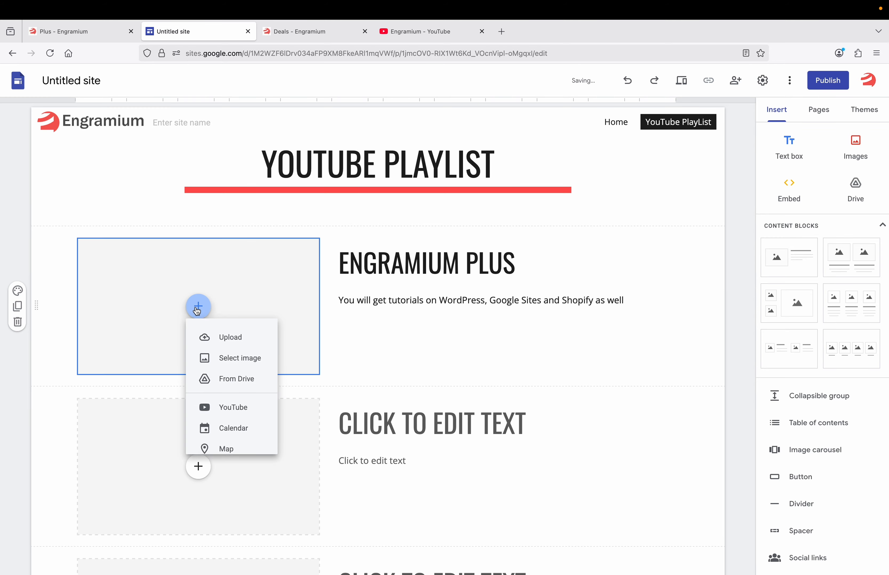
Paste the Engramium Plus playlist link into the YouTube chooser and insert the WooCommerce affiliate-product tutorial
{"action": "left_click", "coordinate": [231, 409]}
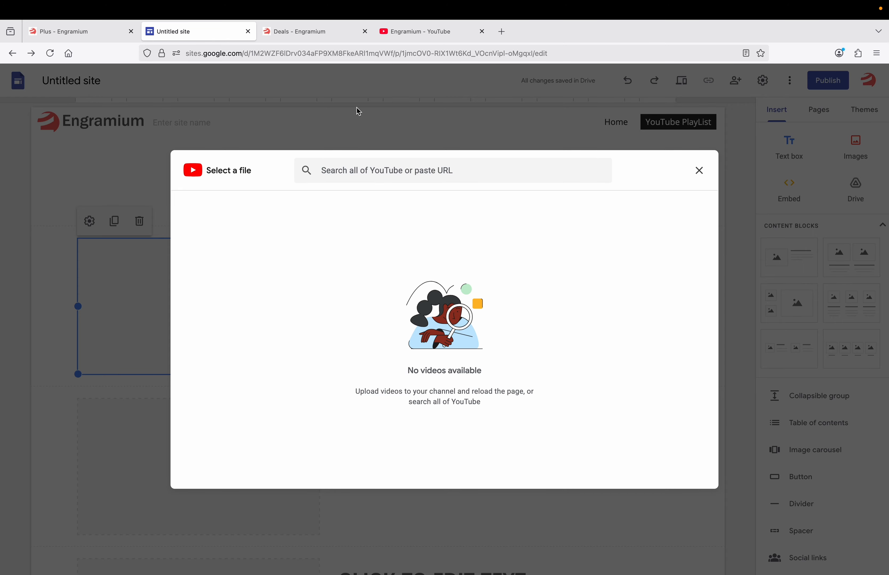
{"action": "left_click", "coordinate": [406, 33]}
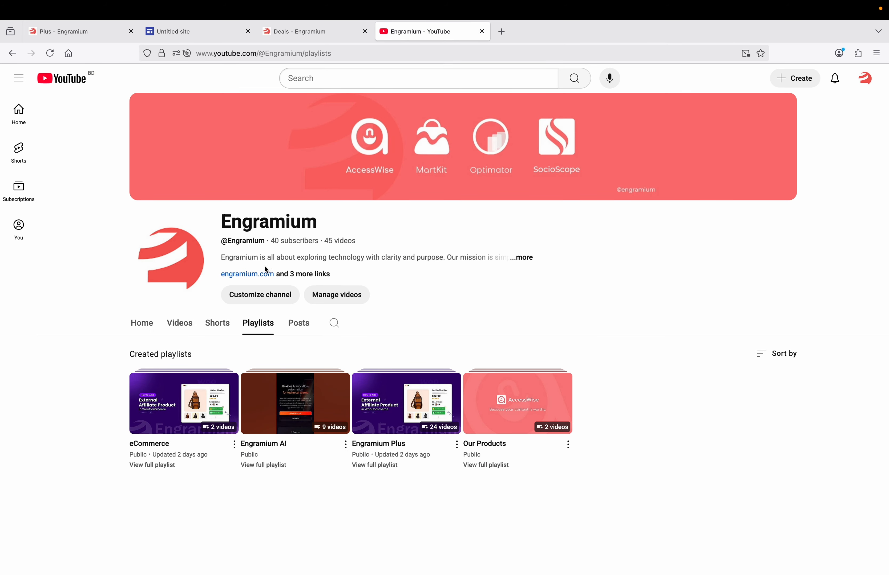
{"action": "right_click", "coordinate": [378, 446]}
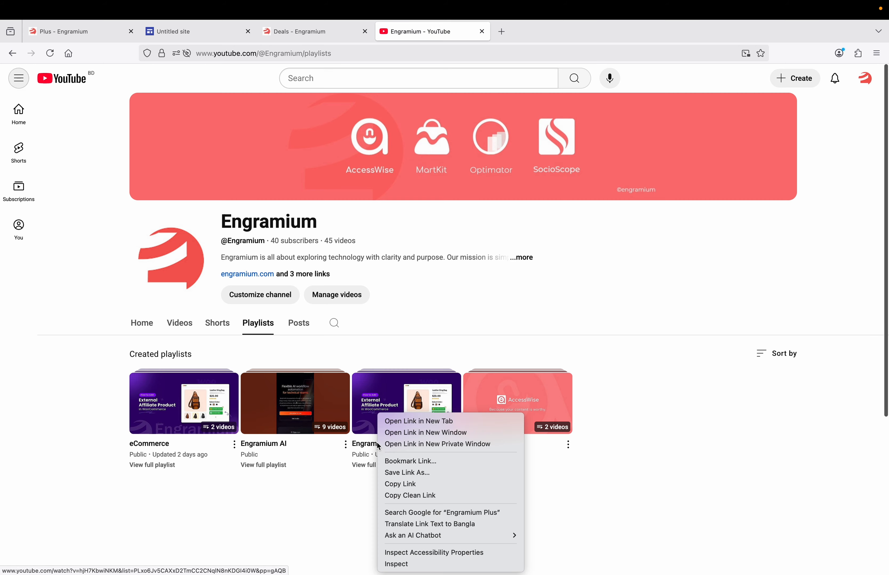
{"action": "left_click", "coordinate": [401, 485]}
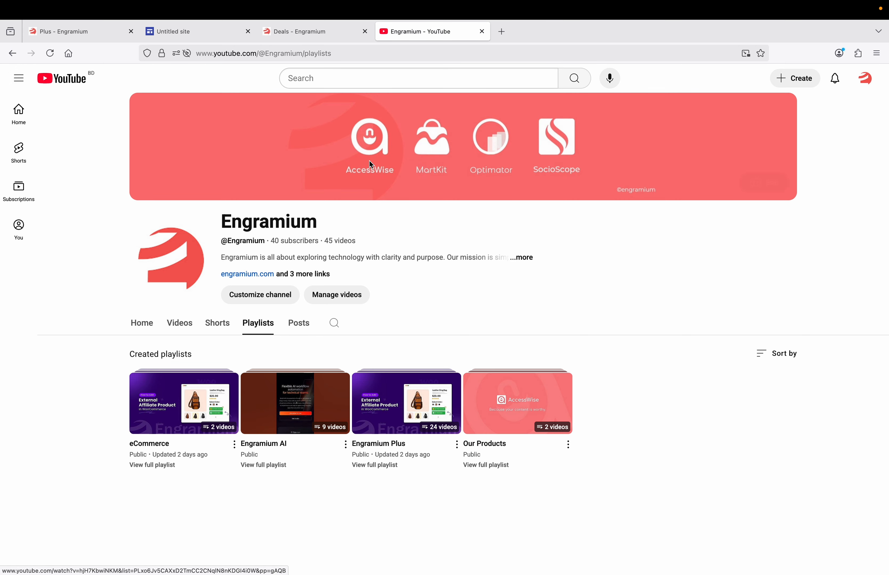
{"action": "left_click", "coordinate": [201, 32]}
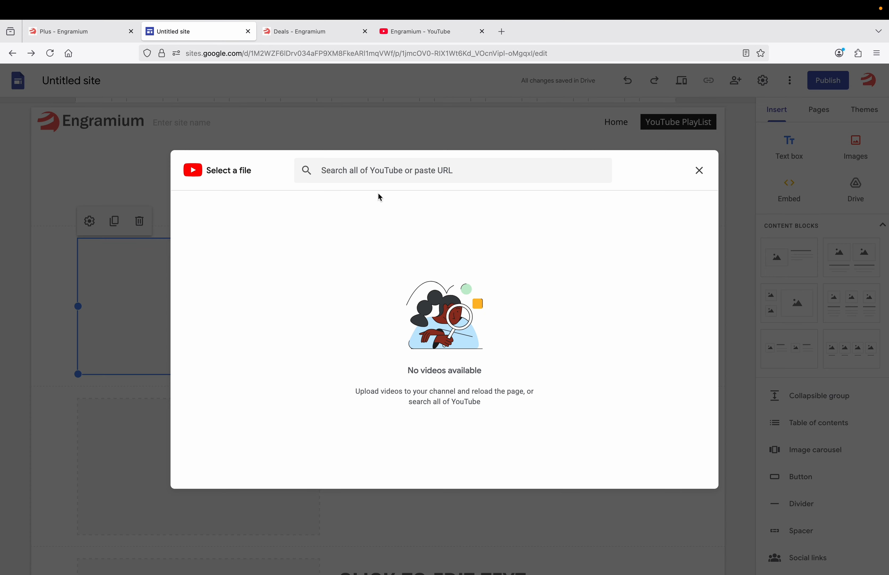
{"action": "left_click", "coordinate": [383, 173]}
{"action": "key", "text": "ctrl+v"}
{"action": "key", "text": "Return"}
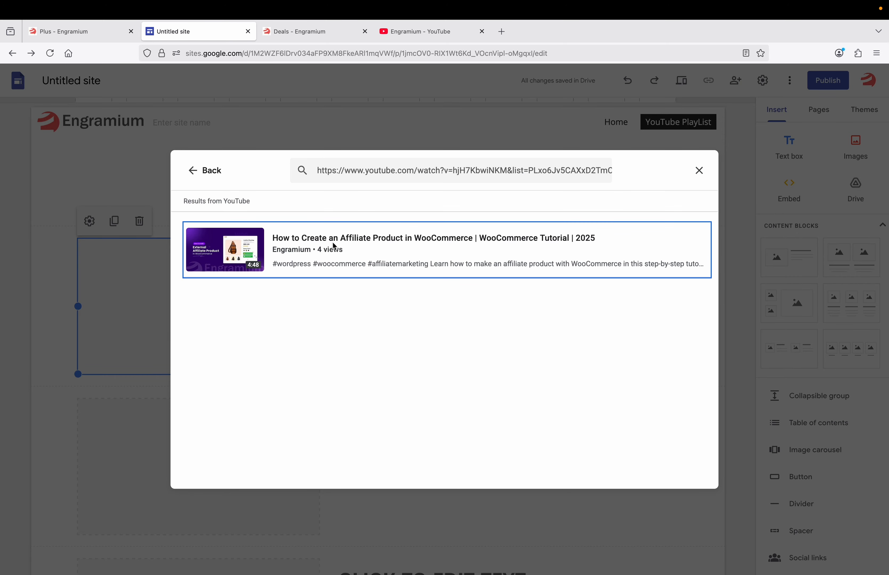
{"action": "left_click", "coordinate": [335, 246]}
{"action": "left_click", "coordinate": [691, 477]}
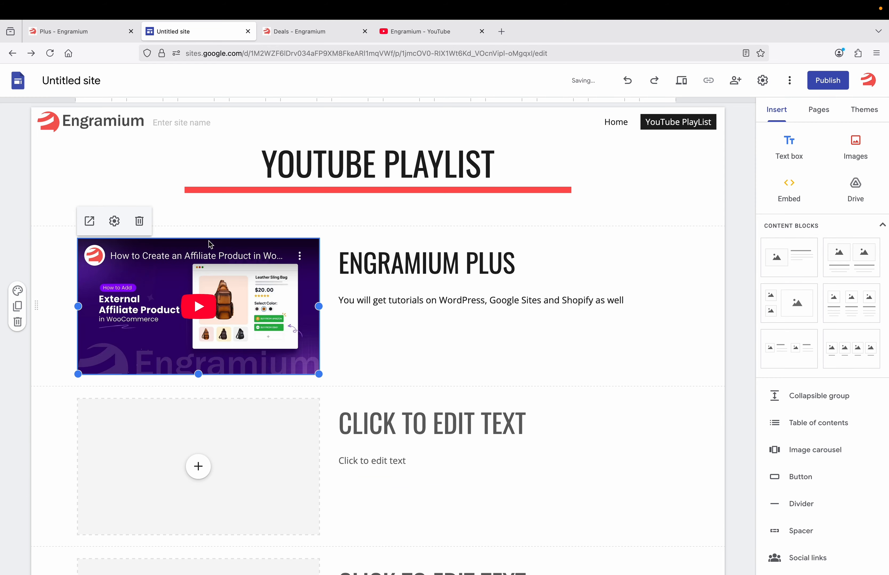
{"action": "scroll", "coordinate": [264, 311], "scroll_direction": "down", "scroll_amount": 2}
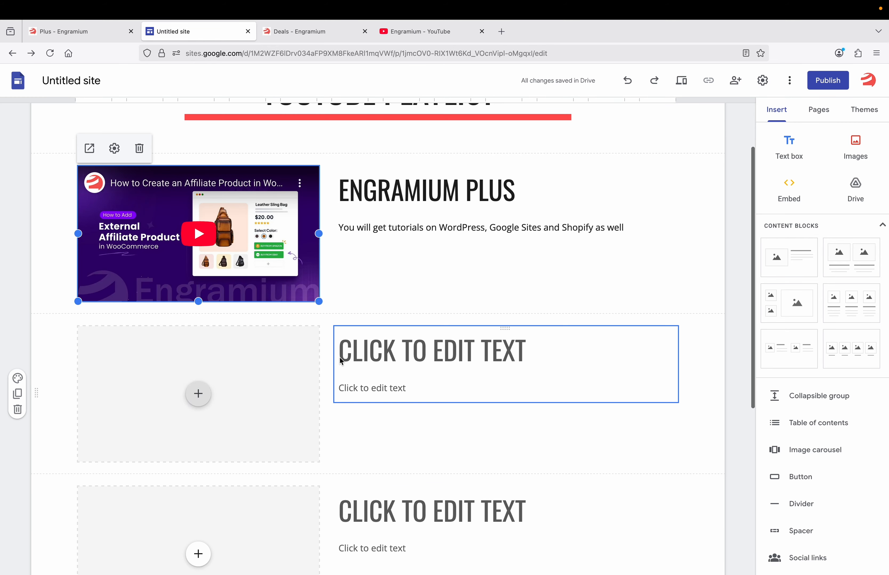
Give the second block the heading ENGRAMIUM AI and the description 'All About AI and it's usages'
{"action": "left_click", "coordinate": [383, 354]}
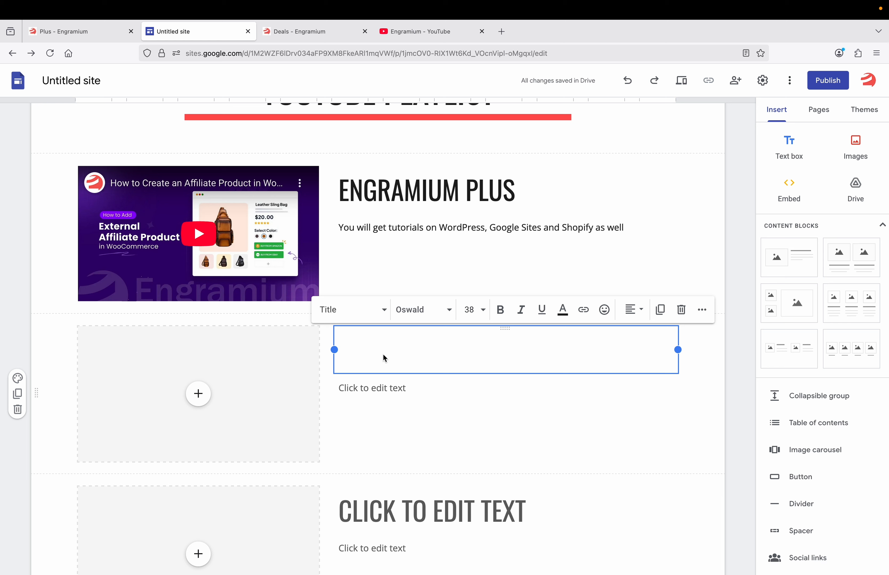
{"action": "type", "text": "ENGRAMIUM "}
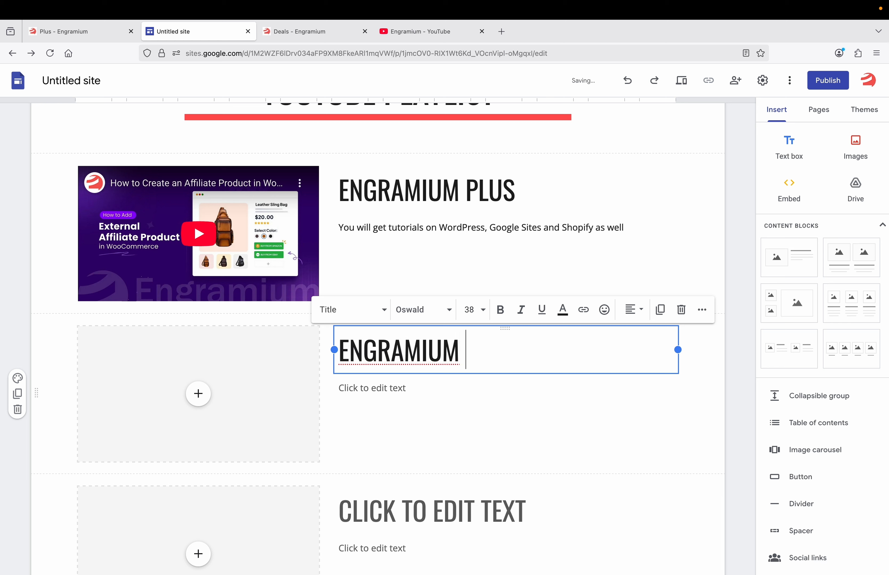
{"action": "type", "text": "AI"}
{"action": "left_click", "coordinate": [358, 383]}
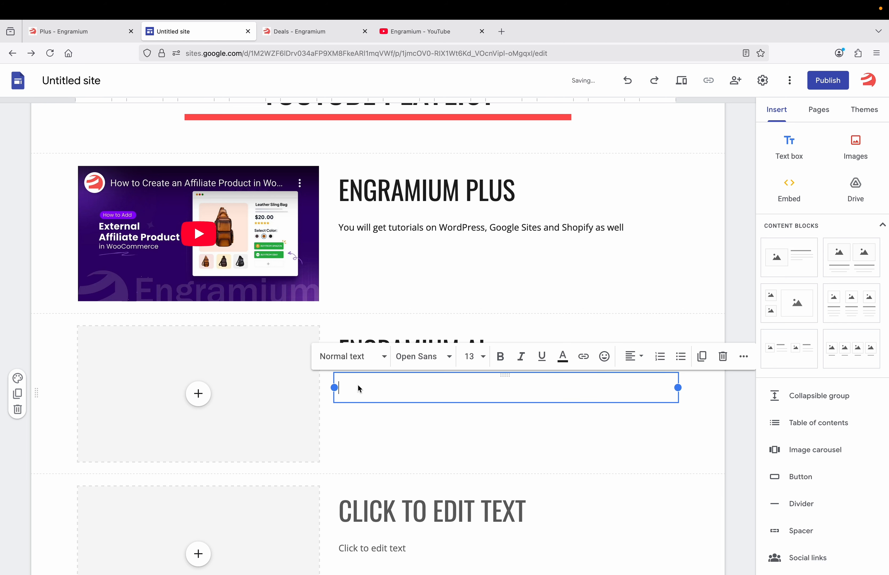
{"action": "type", "text": "Alll"}
{"action": "type", "text": " About A"}
{"action": "type", "text": "I and "}
{"action": "type", "text": "it's usages"}
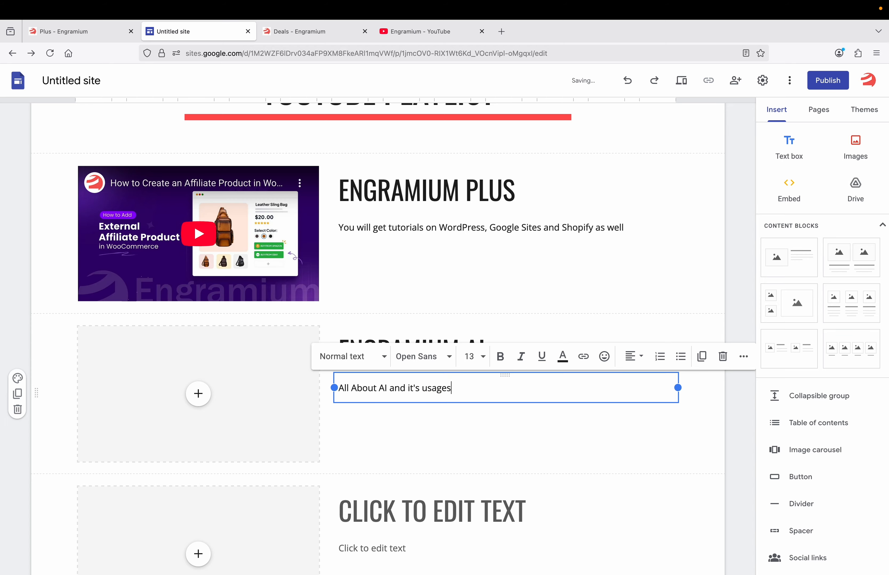
Choose a YouTube embed for the ENGRAMIUM AI block and copy the Engramium AI playlist link
{"action": "left_click", "coordinate": [199, 393]}
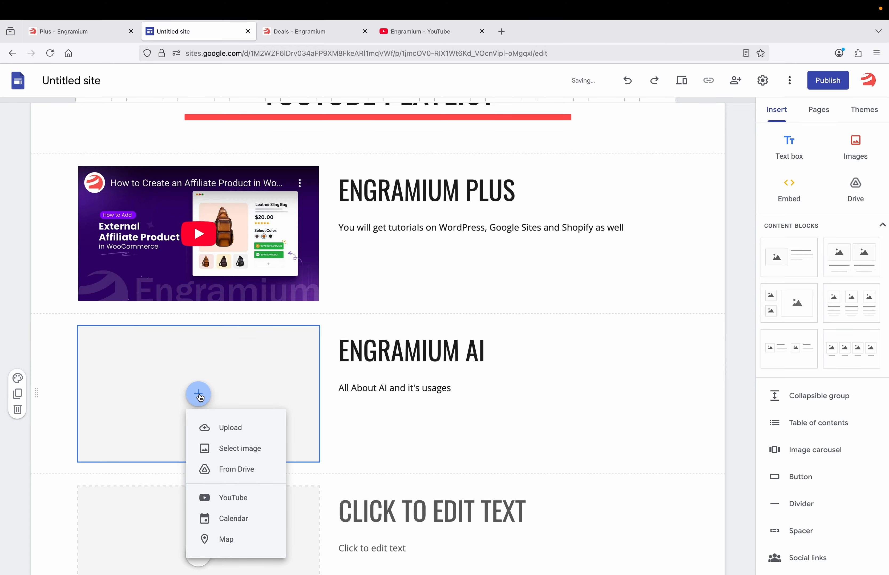
{"action": "left_click", "coordinate": [229, 501]}
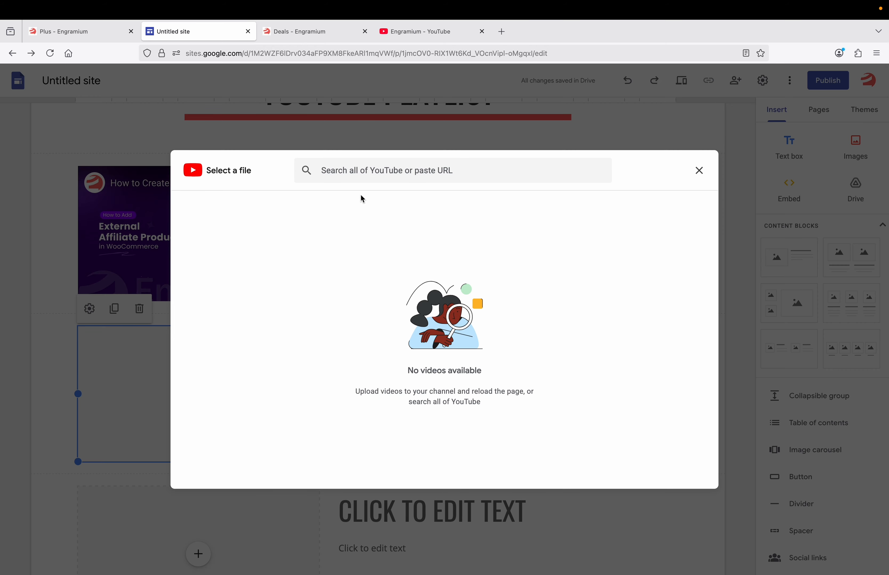
{"action": "left_click", "coordinate": [403, 32]}
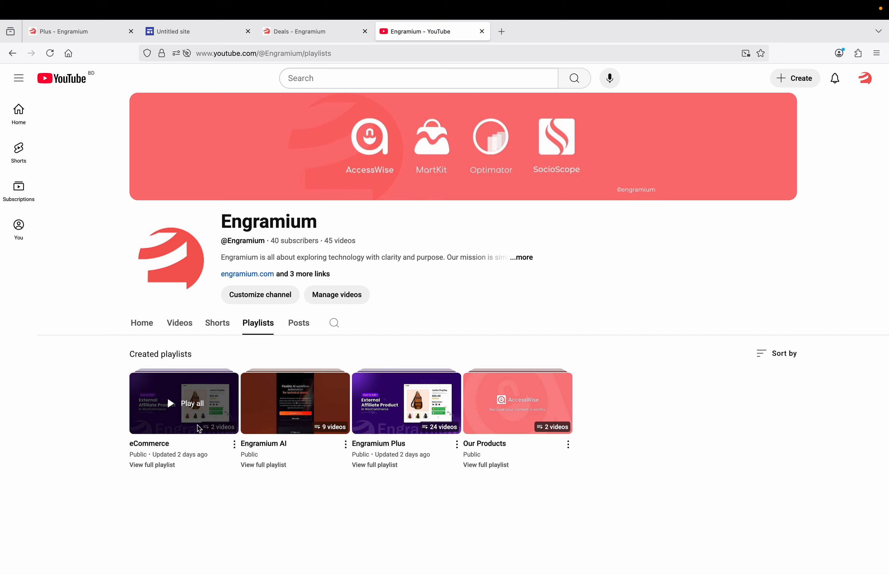
{"action": "right_click", "coordinate": [262, 434]}
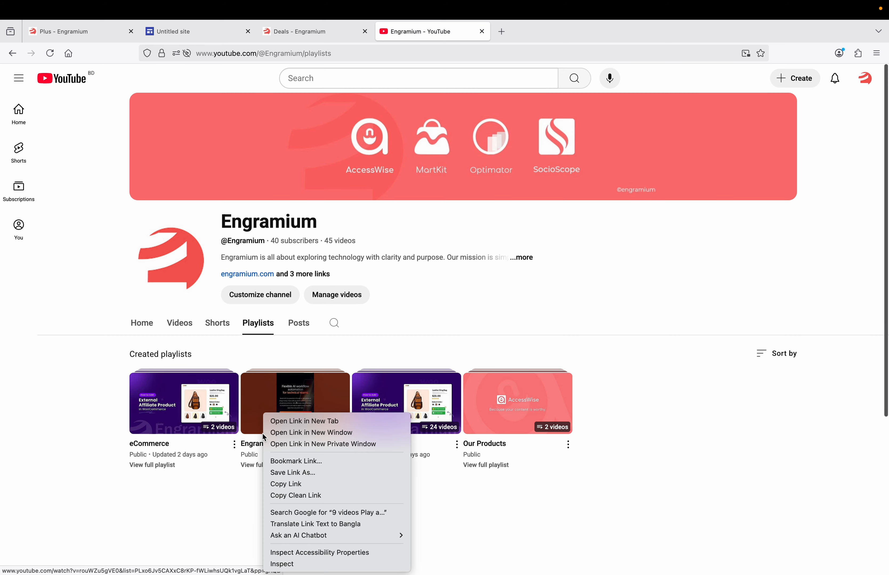
{"action": "left_click", "coordinate": [289, 484]}
Paste the playlist link into the video search and insert the n8n intro video
{"action": "left_click", "coordinate": [214, 34]}
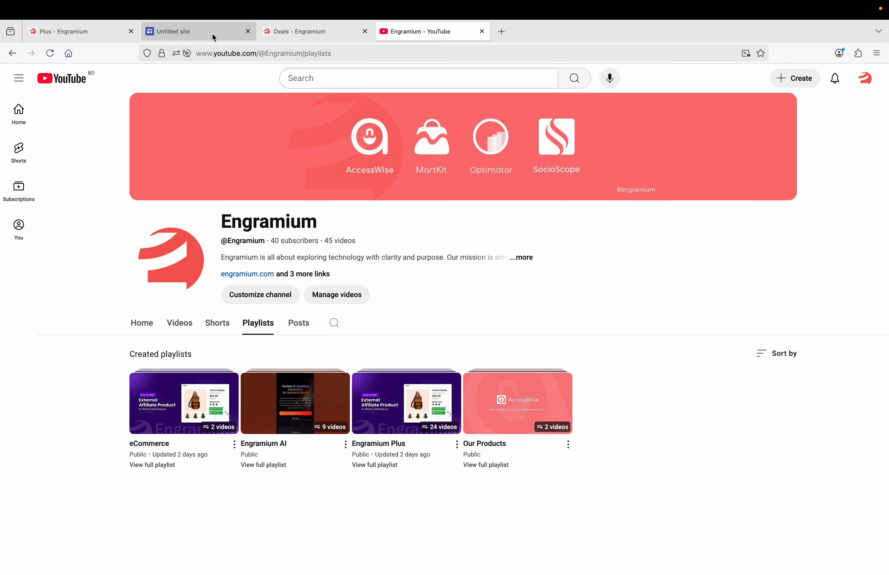
{"action": "left_click", "coordinate": [365, 173]}
{"action": "key", "text": "ctrl+v"}
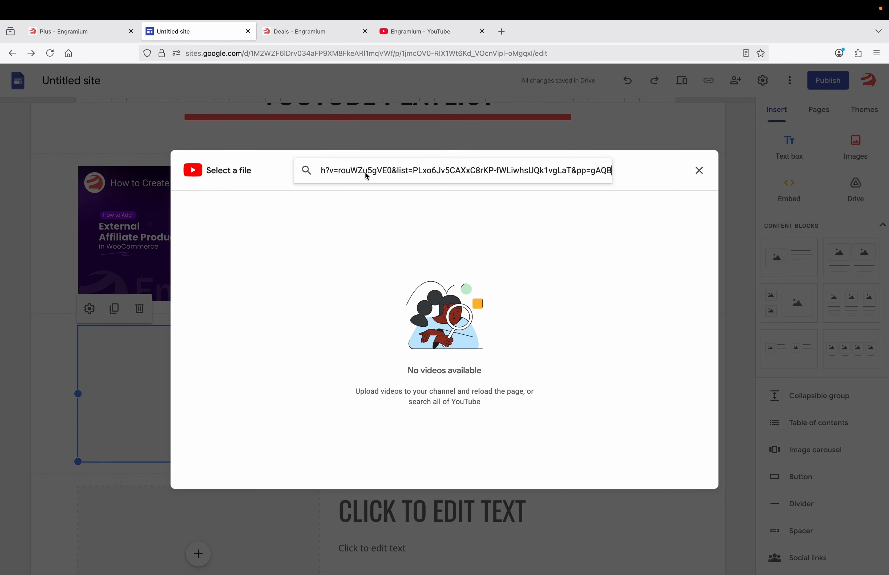
{"action": "key", "text": "Return"}
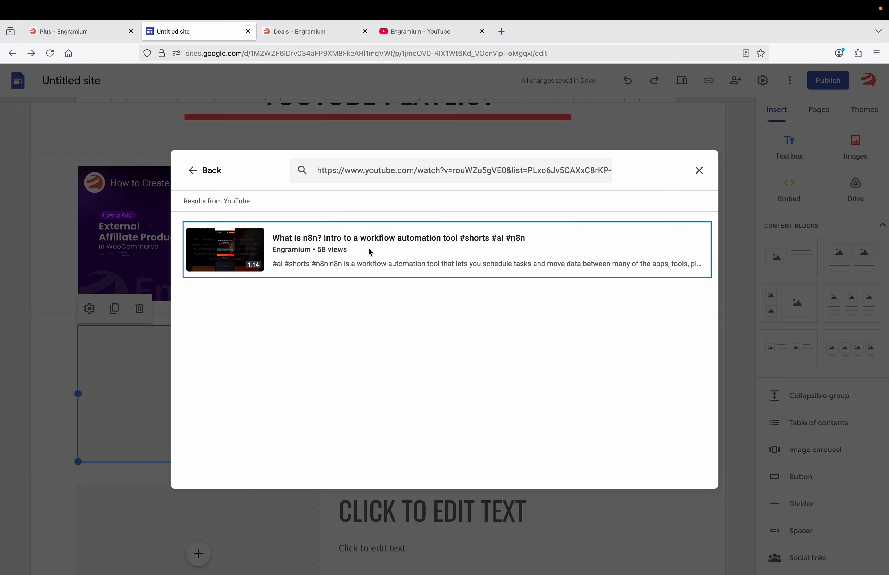
{"action": "left_click", "coordinate": [368, 247]}
{"action": "left_click", "coordinate": [687, 477]}
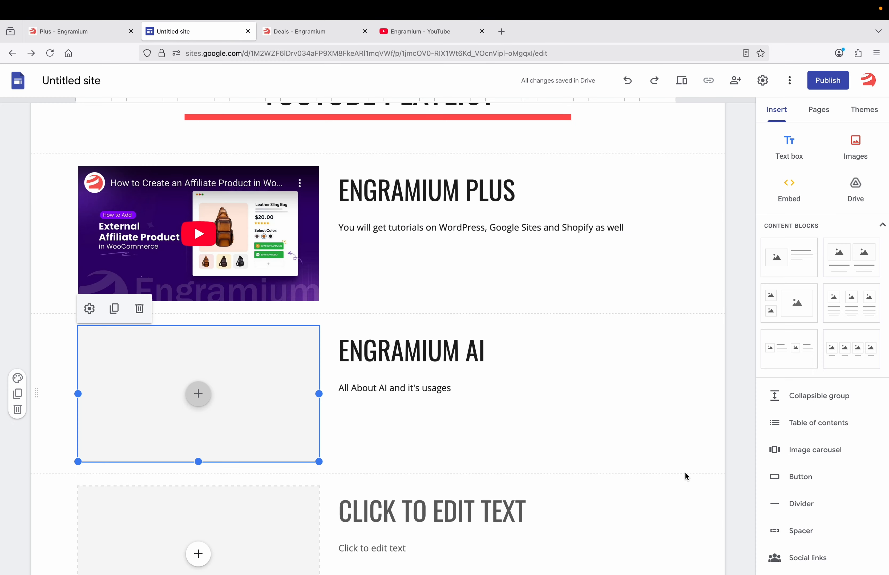
{"action": "scroll", "coordinate": [390, 408], "scroll_direction": "down", "scroll_amount": 3}
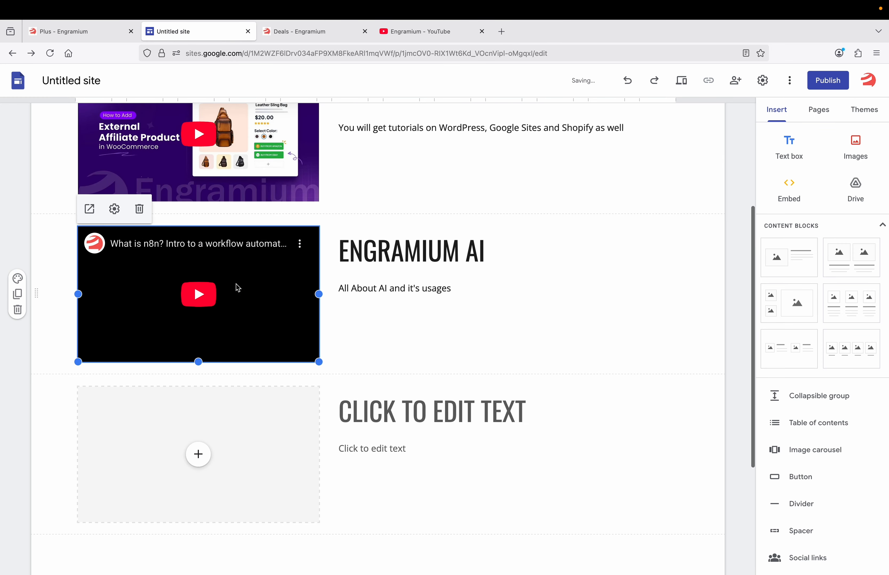
{"action": "scroll", "coordinate": [234, 288], "scroll_direction": "down", "scroll_amount": 3}
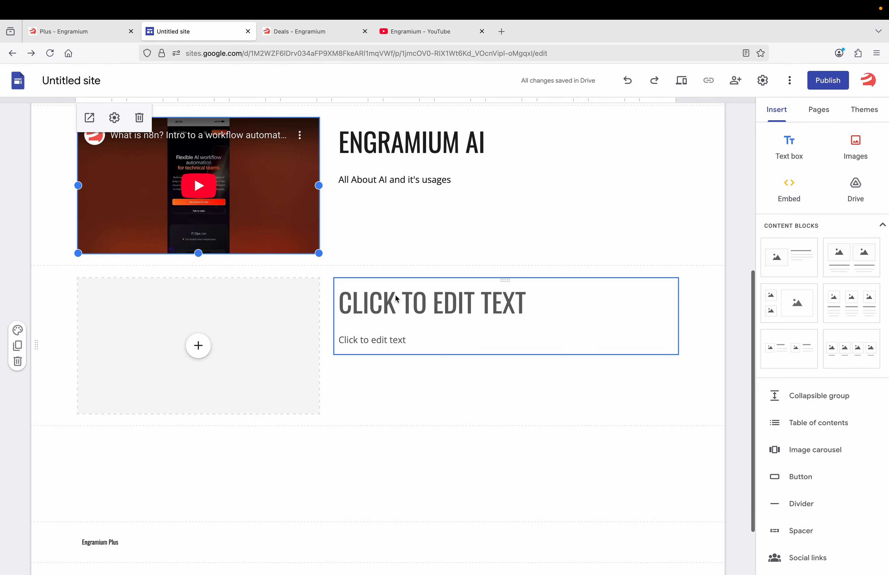
Give the third block the heading ECOMMERCE and the description 'All About eCommerce'
{"action": "left_click", "coordinate": [396, 305]}
{"action": "type", "text": "E"}
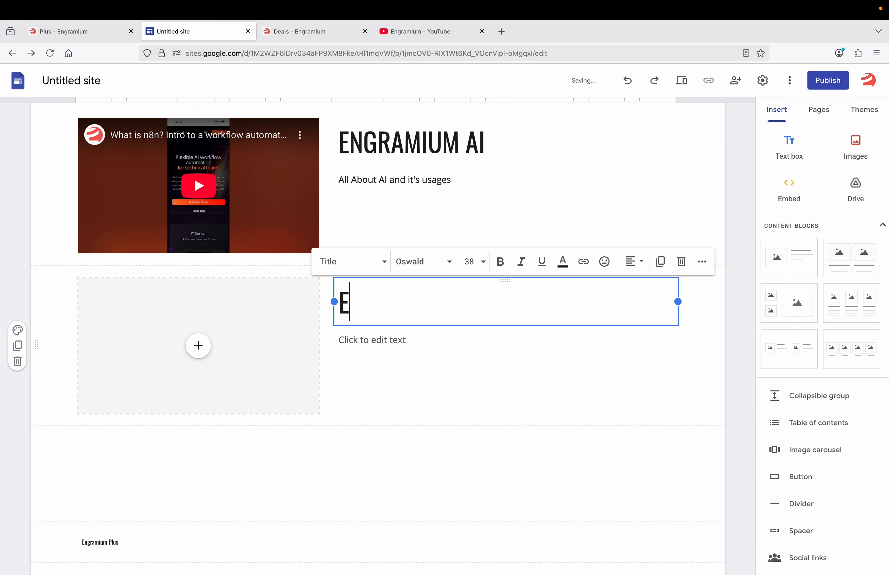
{"action": "type", "text": "CO"}
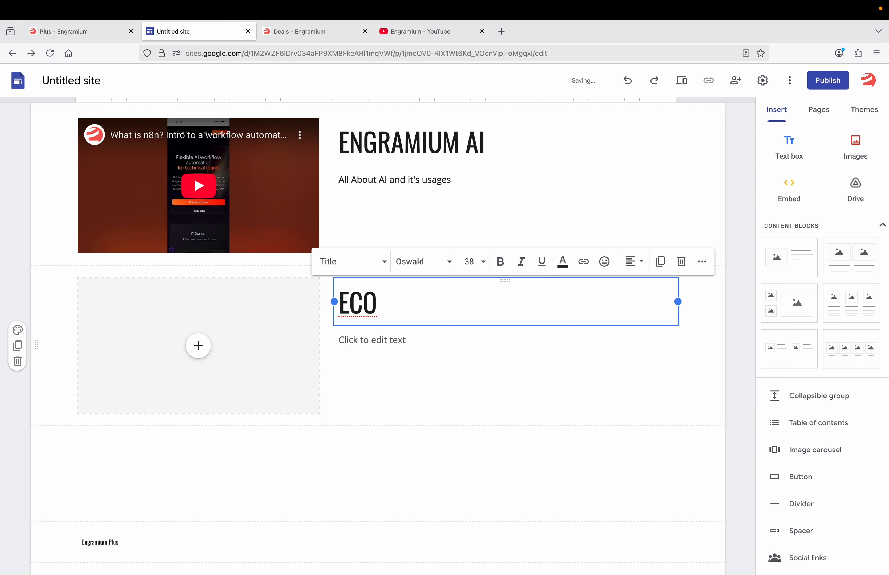
{"action": "type", "text": "MMERCE"}
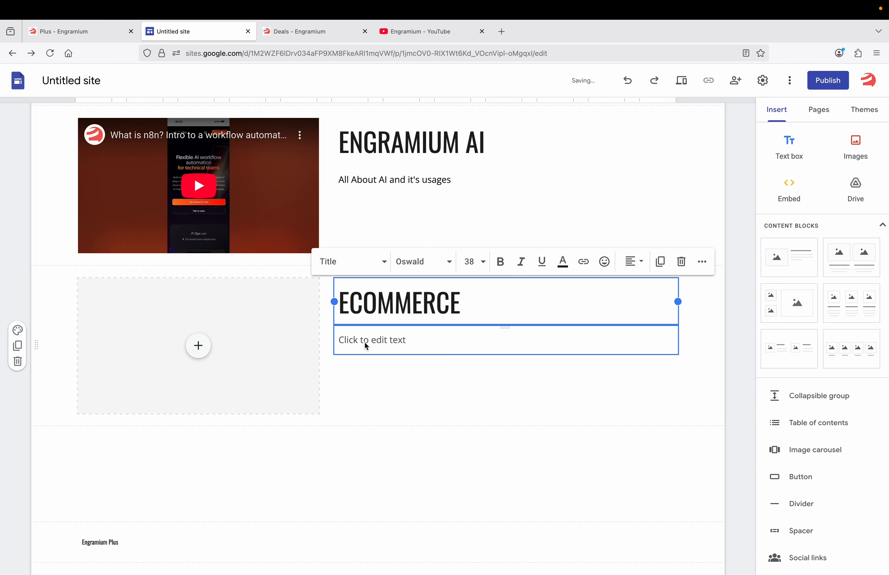
{"action": "left_click", "coordinate": [366, 346]}
{"action": "type", "text": "All A"}
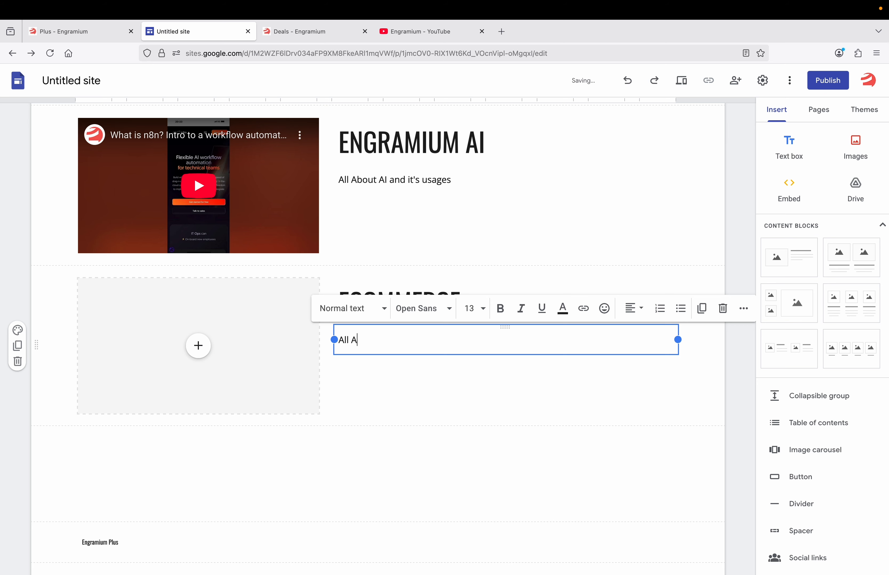
{"action": "type", "text": "bout eCommerce"}
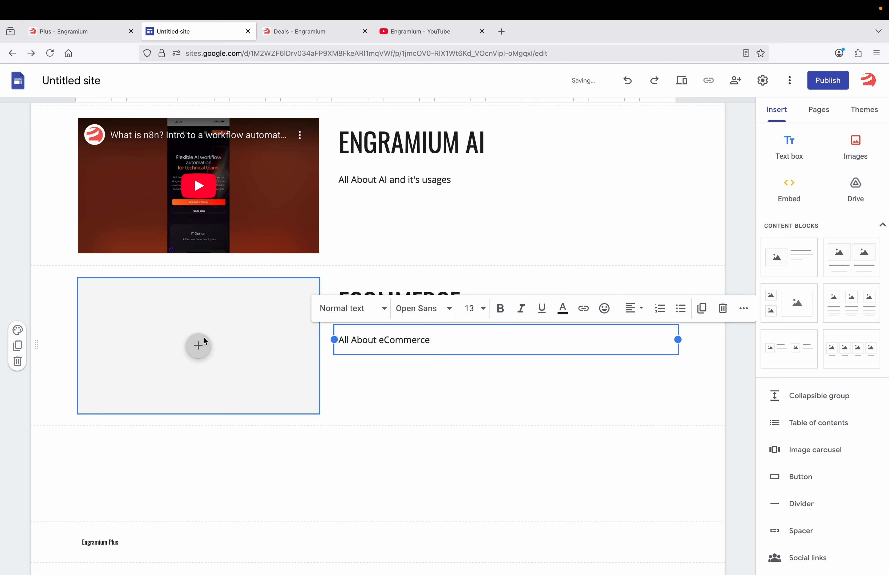
{"action": "left_click", "coordinate": [198, 346]}
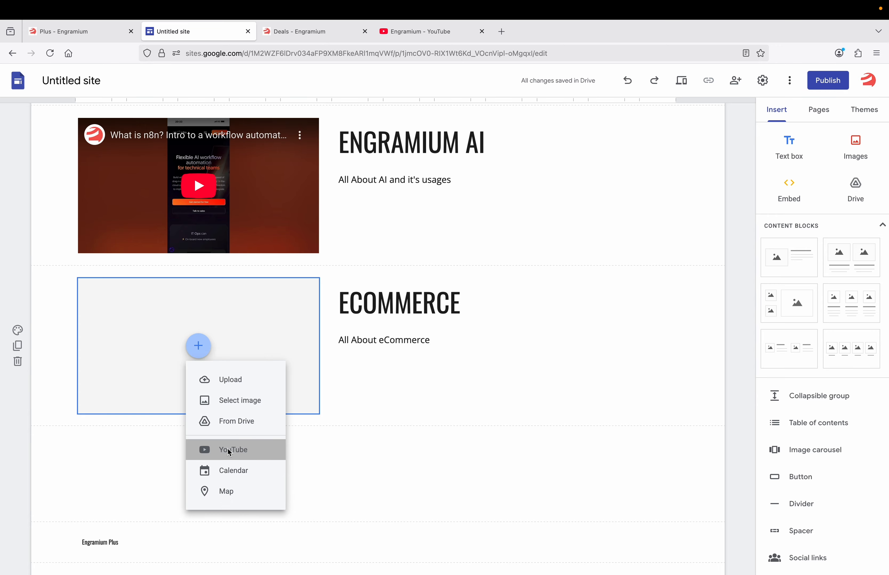
Copy the eCommerce playlist link from YouTube and insert the WooCommerce affiliate-product video into the empty slot
{"action": "left_click", "coordinate": [206, 448]}
{"action": "left_click", "coordinate": [412, 33]}
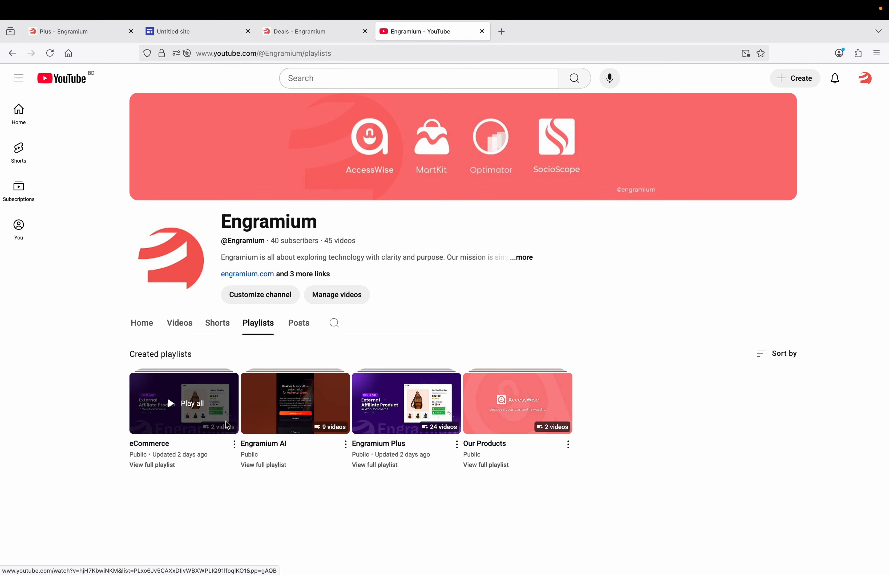
{"action": "right_click", "coordinate": [161, 432]}
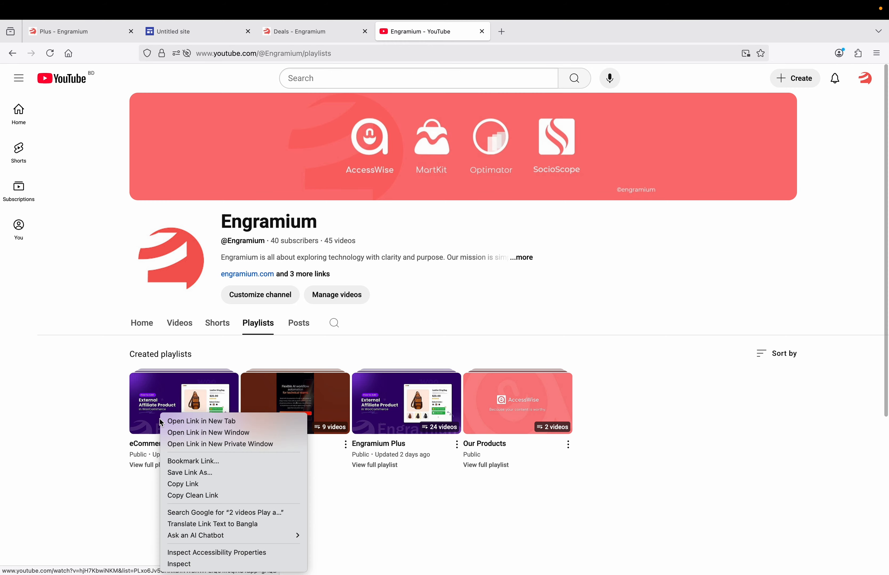
{"action": "left_click", "coordinate": [189, 485]}
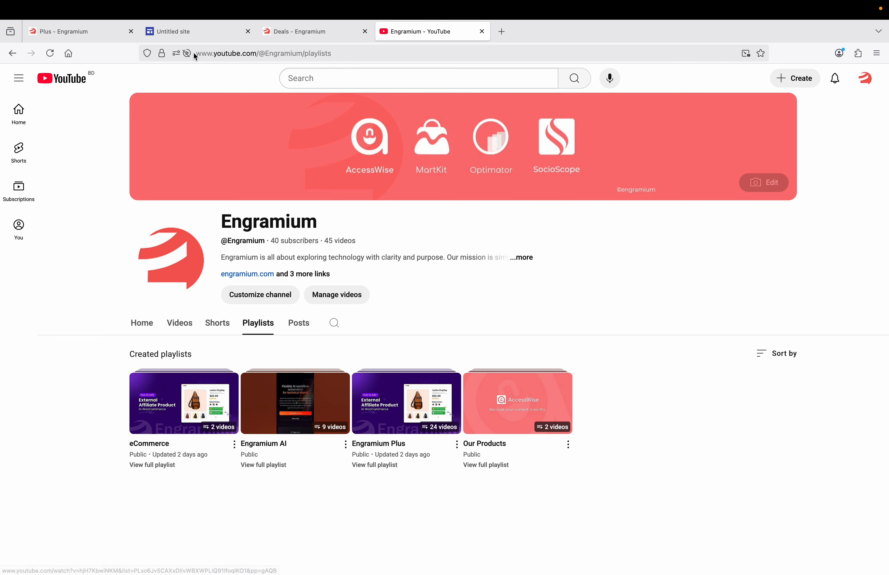
{"action": "left_click", "coordinate": [195, 37]}
{"action": "left_click", "coordinate": [364, 170]}
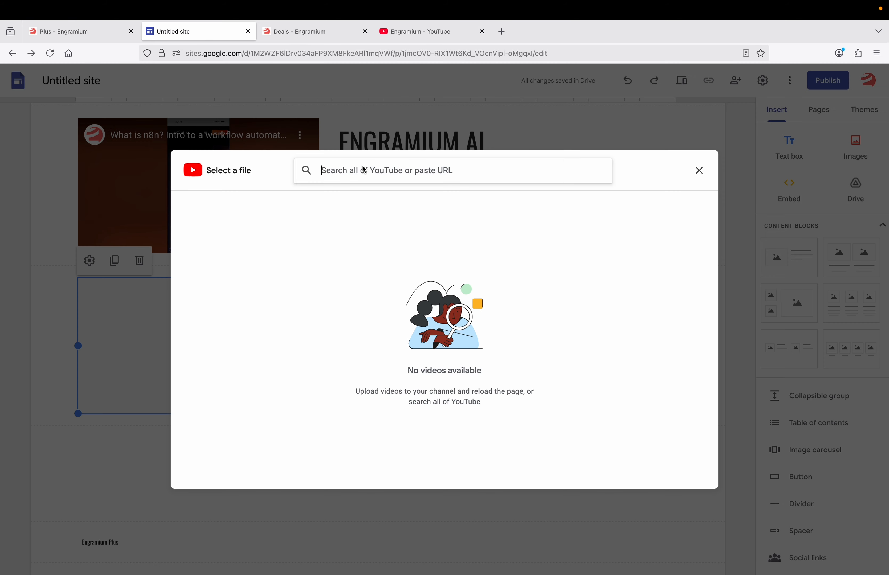
{"action": "key", "text": "super+v"}
{"action": "key", "text": "Return"}
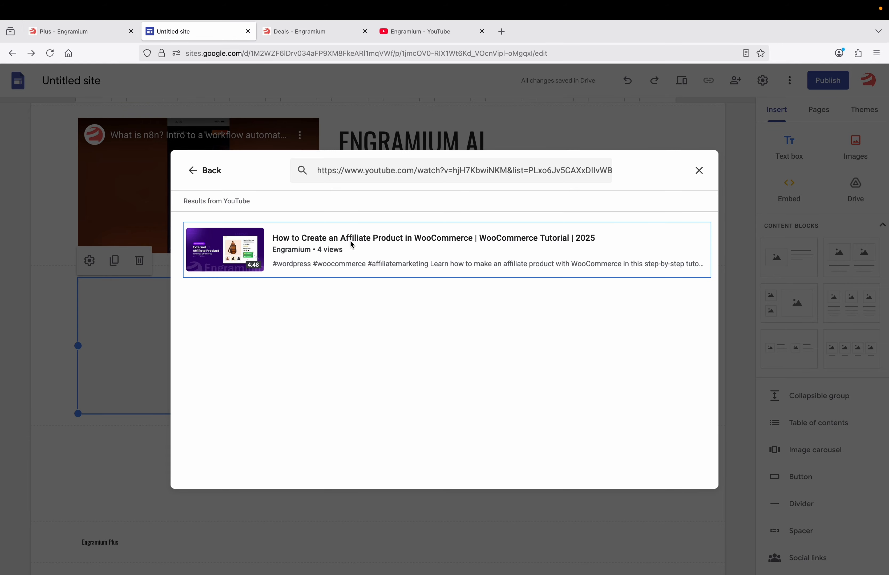
{"action": "left_click", "coordinate": [366, 256]}
{"action": "left_click", "coordinate": [694, 476]}
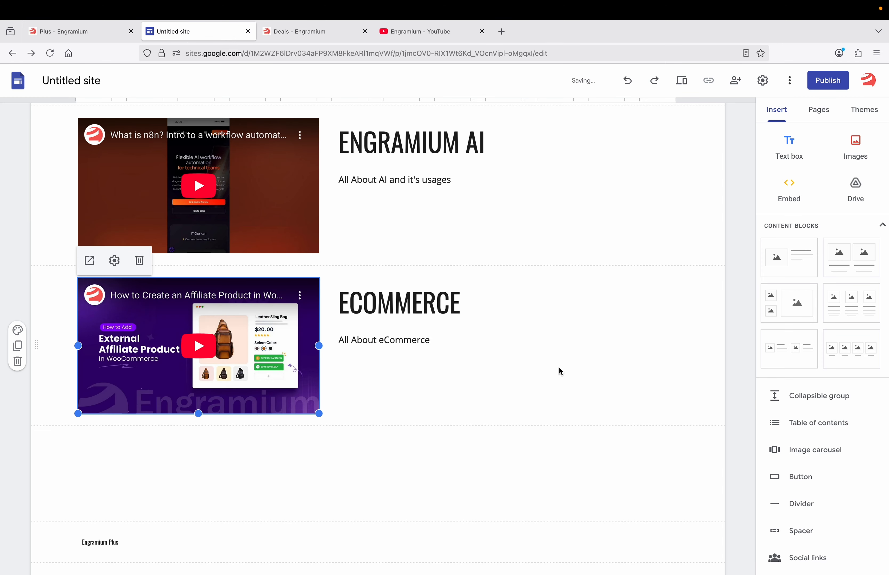
{"action": "scroll", "coordinate": [558, 366], "scroll_direction": "up", "scroll_amount": 6}
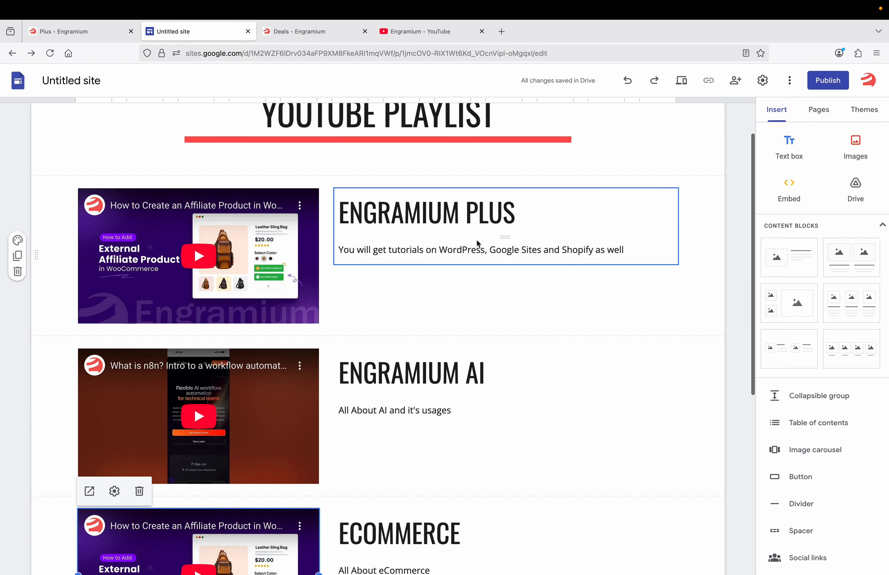
Return to the top of the page and show the Pages panel listing Home and YouTube PlayList
{"action": "scroll", "coordinate": [475, 354], "scroll_direction": "up", "scroll_amount": 2}
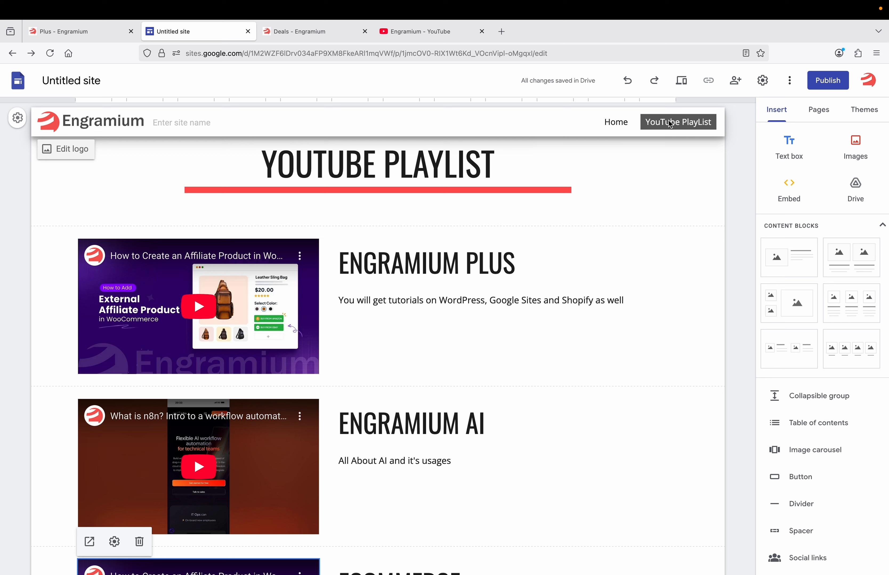
{"action": "left_click", "coordinate": [812, 115]}
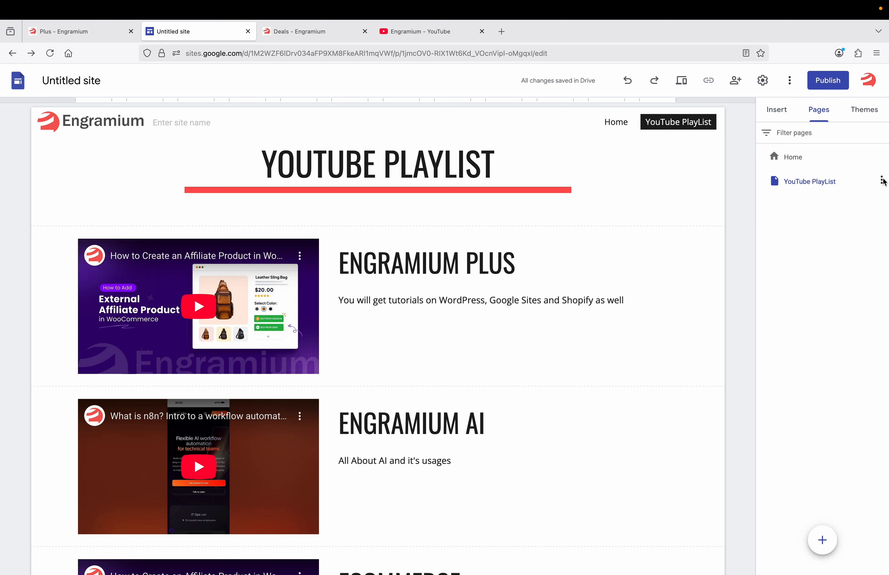
{"action": "left_click", "coordinate": [881, 181]}
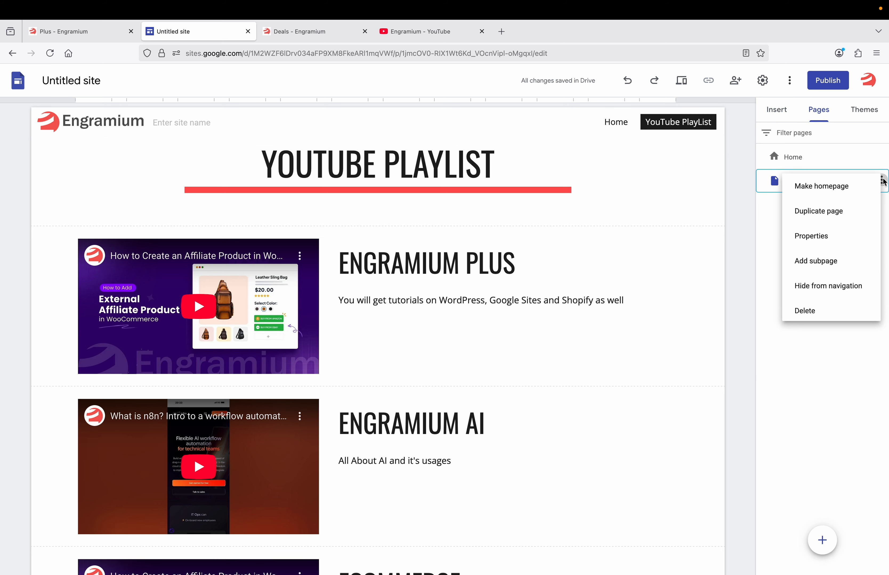
{"action": "left_click", "coordinate": [818, 290]}
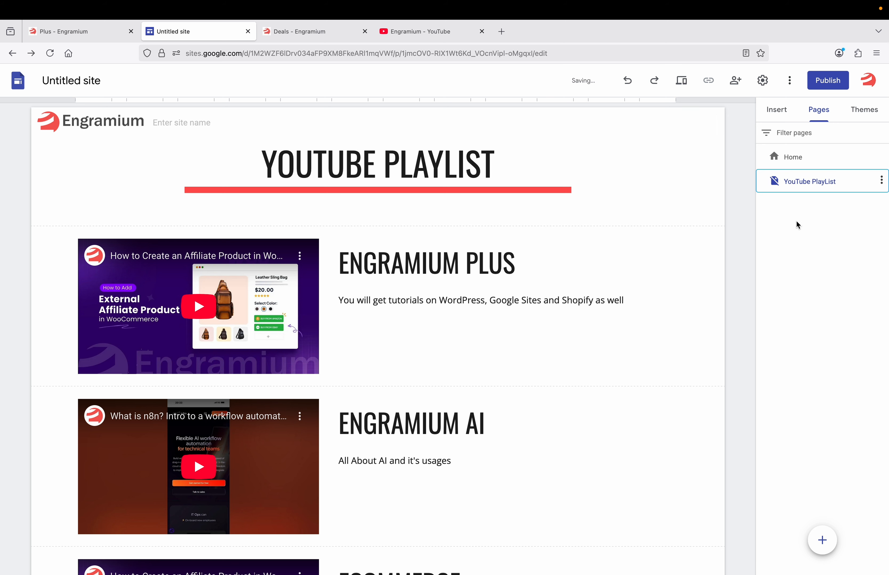
{"action": "left_click", "coordinate": [881, 180]}
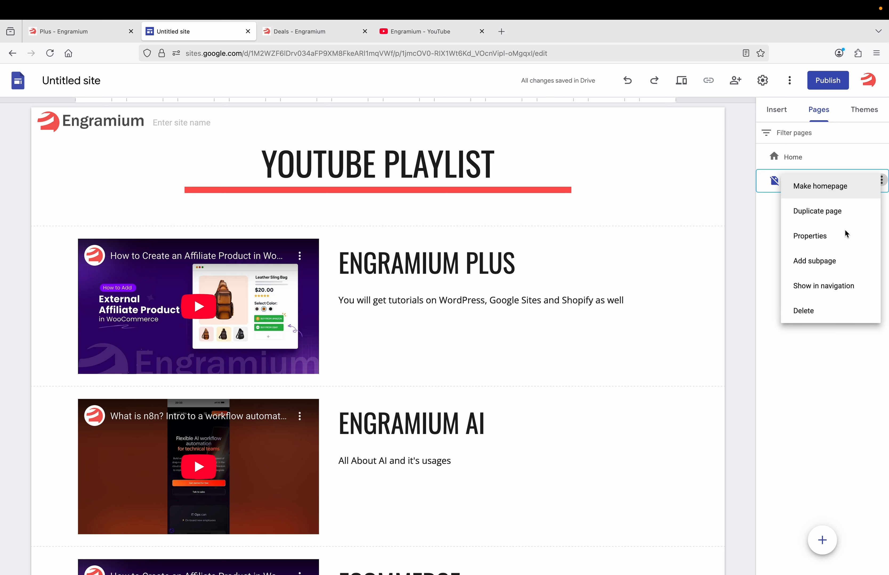
{"action": "left_click", "coordinate": [811, 290]}
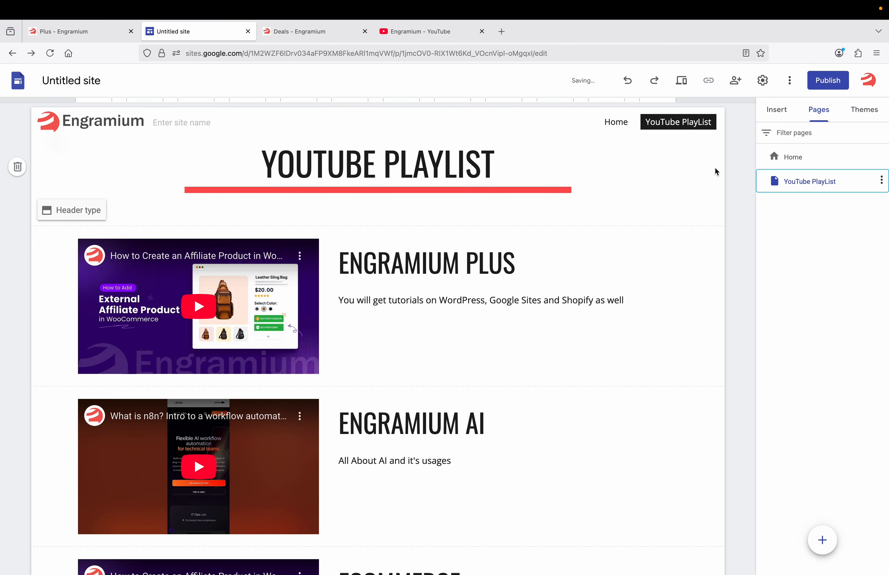
Create a new page named Service 1
{"action": "left_click", "coordinate": [821, 540]}
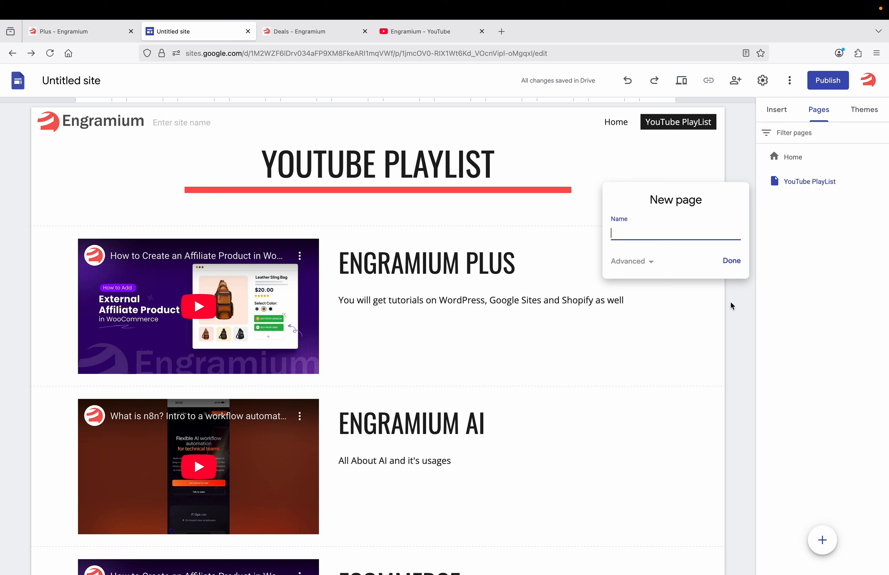
{"action": "type", "text": "Service 1"}
{"action": "left_click", "coordinate": [731, 261]}
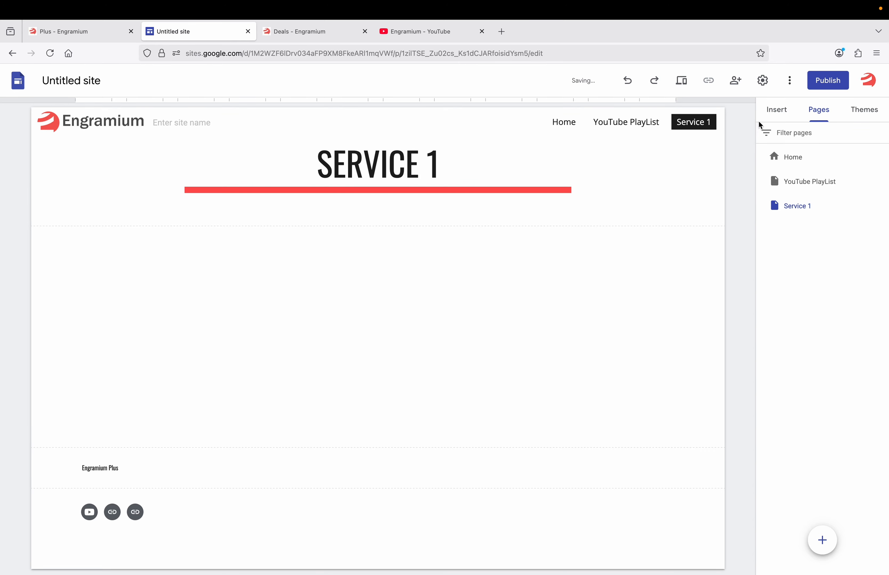
Add two empty image-and-text blocks to the Service 1 page
{"action": "left_click", "coordinate": [773, 112]}
{"action": "left_click", "coordinate": [791, 261]}
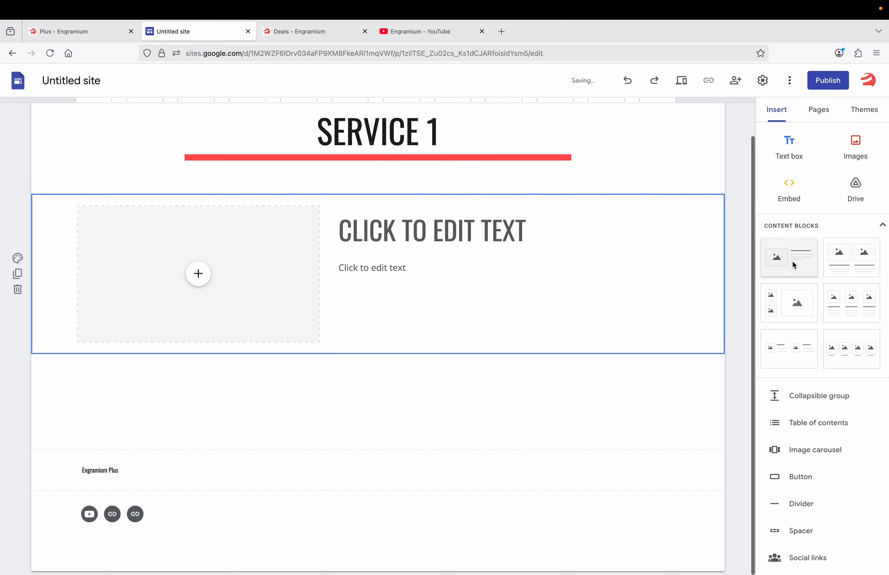
{"action": "left_click", "coordinate": [792, 260]}
{"action": "scroll", "coordinate": [579, 232], "scroll_direction": "up", "scroll_amount": 5}
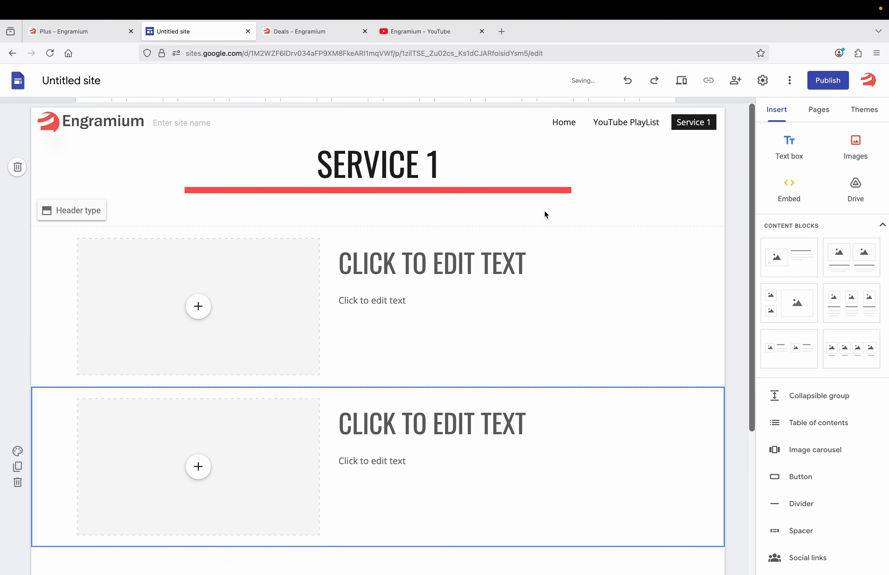
{"action": "left_click", "coordinate": [816, 111]}
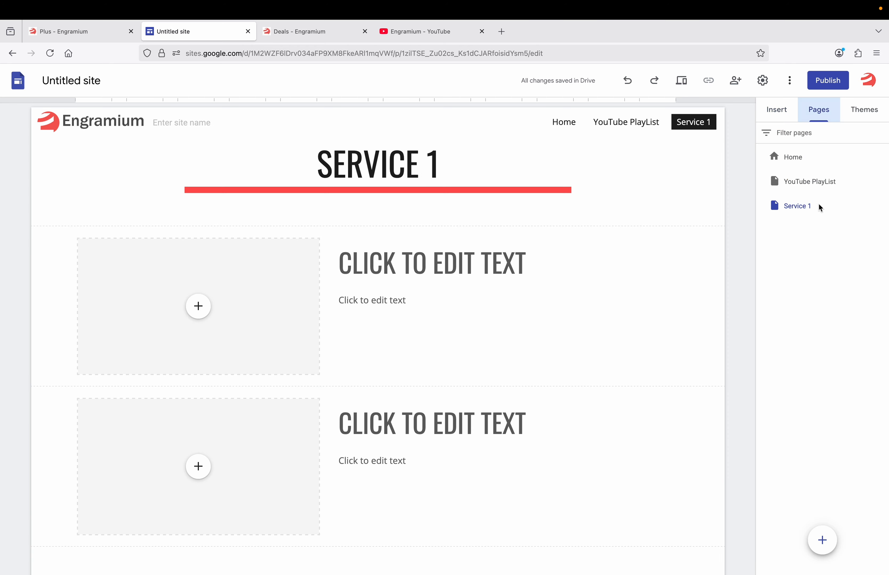
{"action": "left_click", "coordinate": [822, 540]}
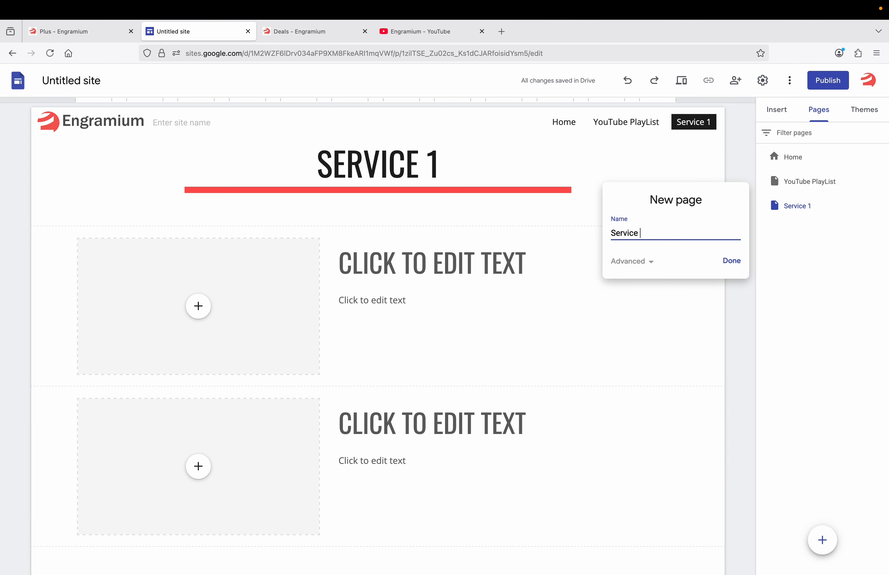
Create the Service 2 page
{"action": "left_click", "coordinate": [727, 262]}
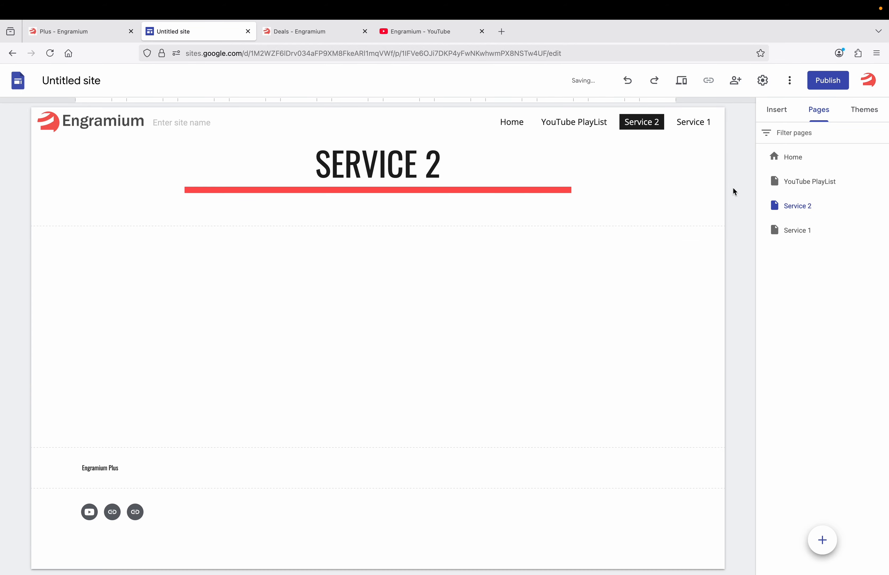
{"action": "left_click", "coordinate": [697, 123]}
{"action": "left_click", "coordinate": [652, 122]}
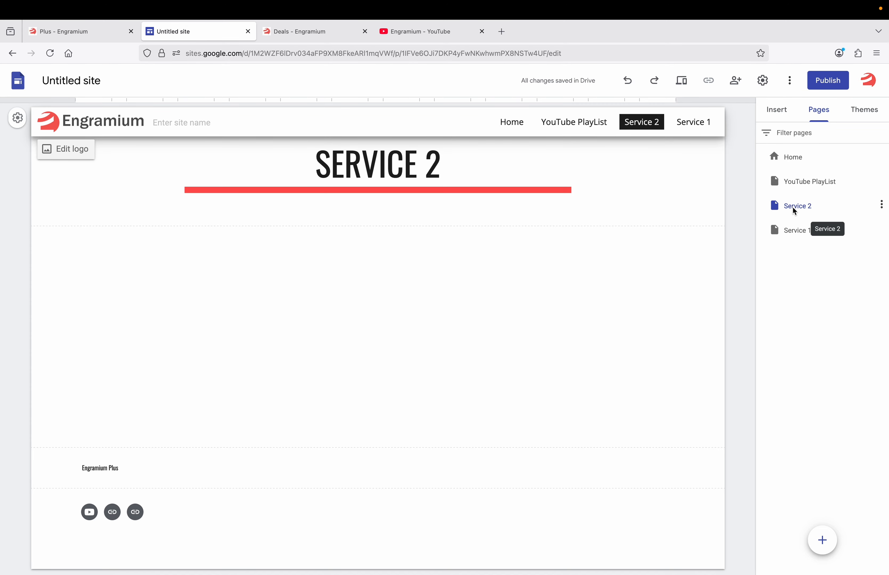
Nest Service 1 and Service 2 as subpages under YouTube PlayList in the Pages panel
{"action": "left_click", "coordinate": [811, 208]}
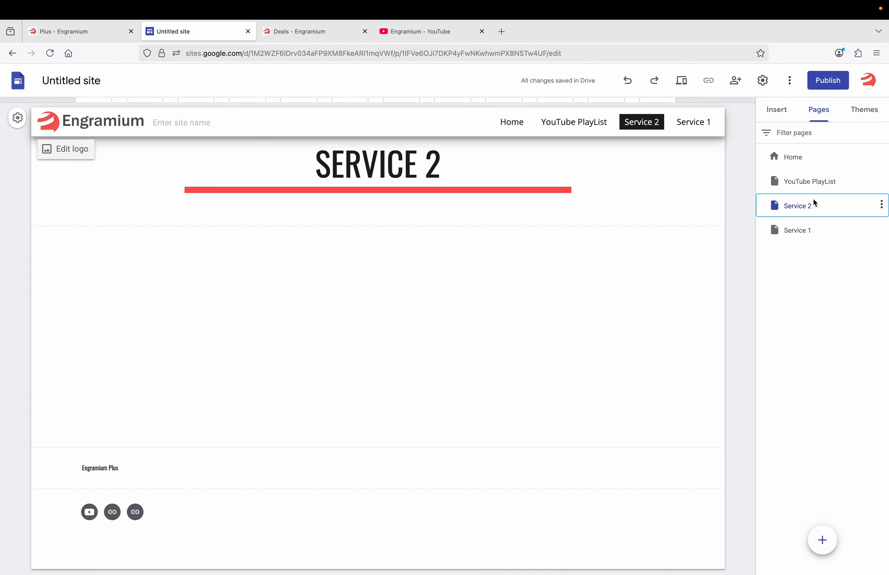
{"action": "mouse_move", "coordinate": [815, 203]}
{"action": "left_mouse_down"}
{"action": "mouse_move", "coordinate": [832, 190]}
{"action": "mouse_move", "coordinate": [831, 201]}
{"action": "mouse_move", "coordinate": [823, 184]}
{"action": "left_mouse_up"}
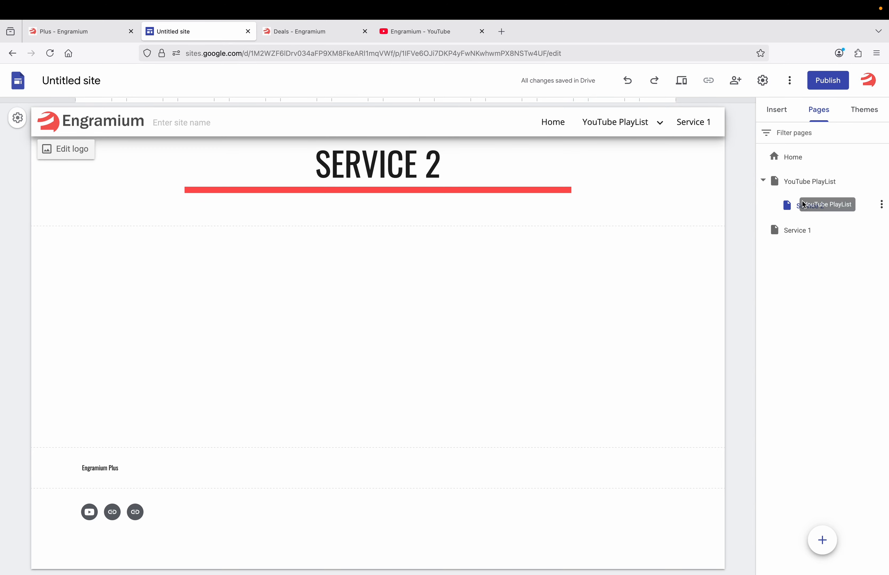
{"action": "left_click", "coordinate": [791, 231]}
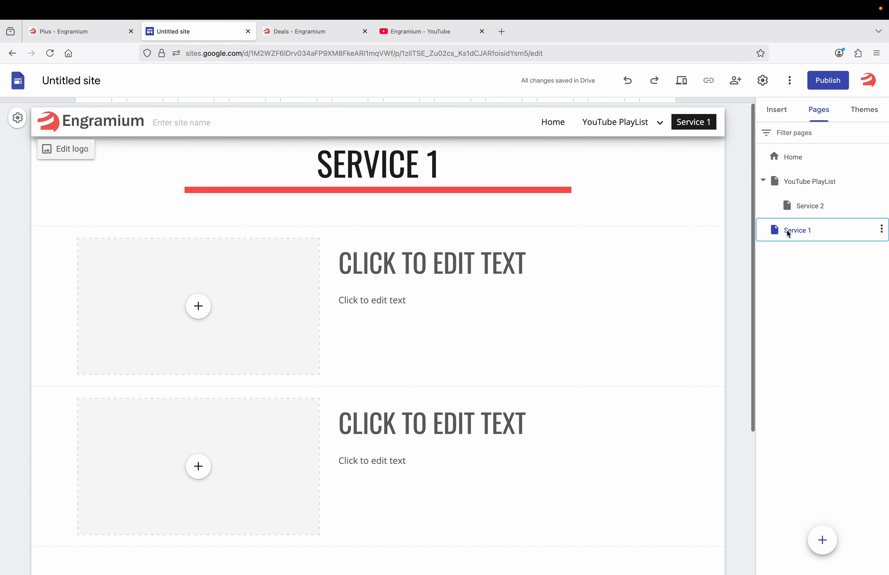
{"action": "left_click_drag", "start_coordinate": [787, 230], "coordinate": [810, 201]}
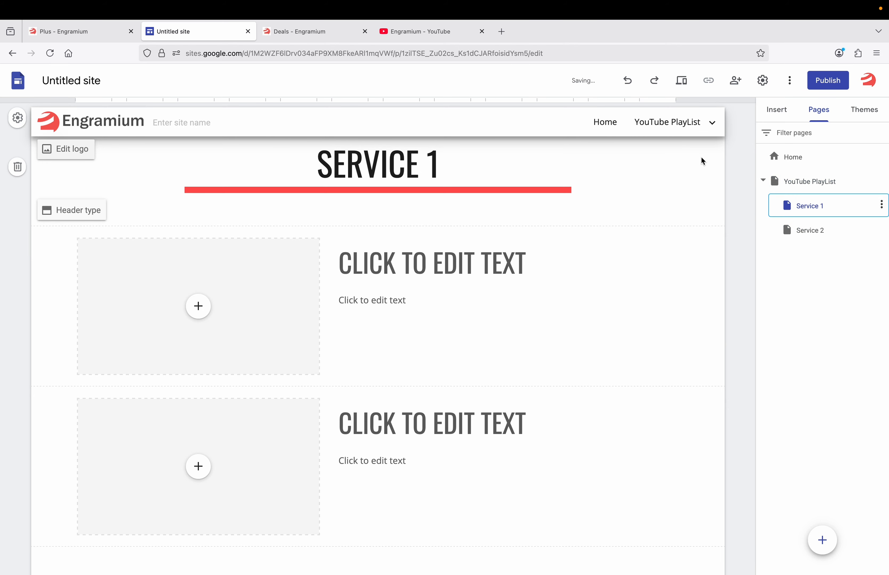
{"action": "left_click", "coordinate": [709, 122]}
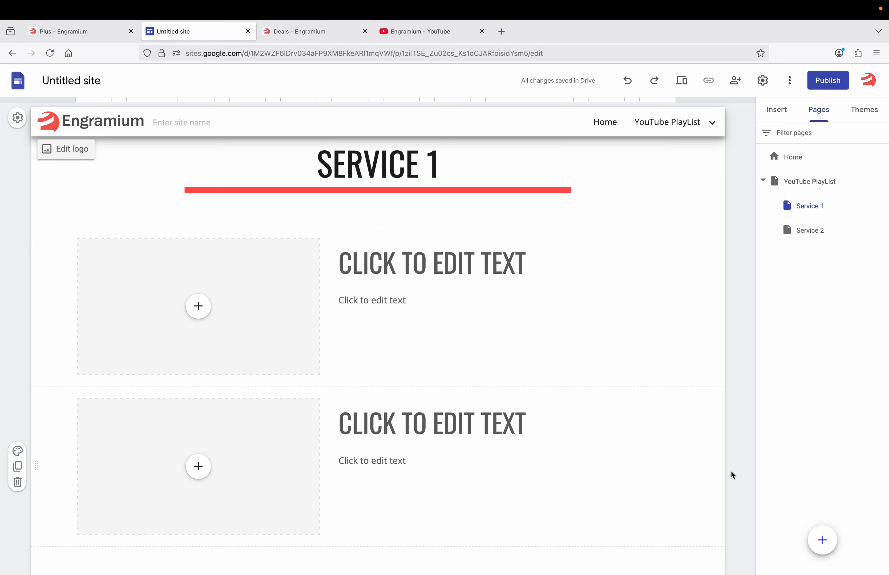
{"action": "mouse_move", "coordinate": [824, 538]}
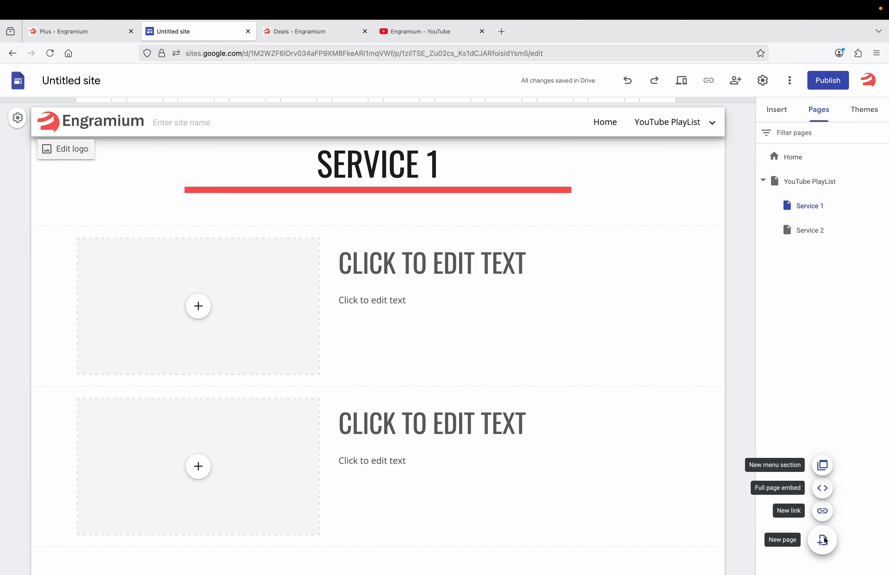
Add a new subpage named Contact under YouTube PlayList
{"action": "left_click", "coordinate": [823, 539]}
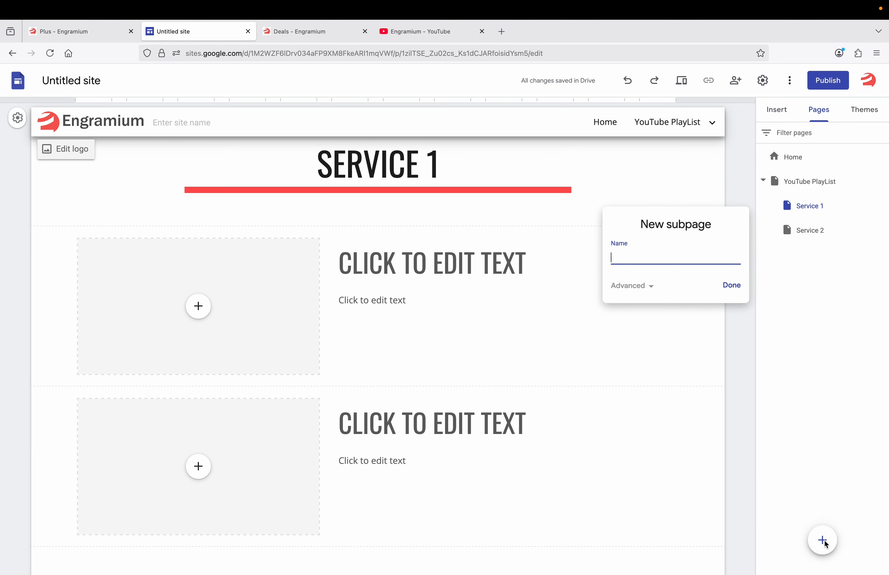
{"action": "type", "text": "Contact"}
{"action": "left_click", "coordinate": [732, 286]}
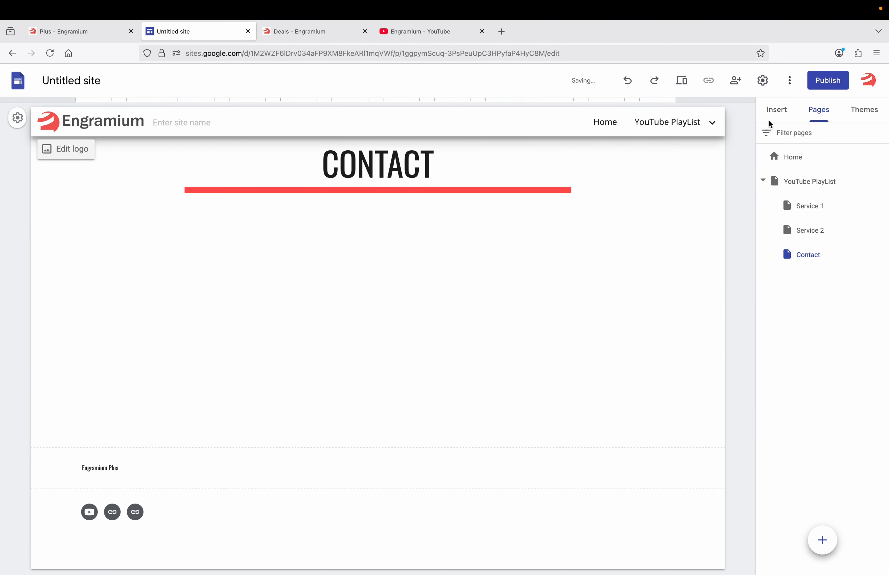
Bring up the Forms embed option from the Insert panel
{"action": "left_click", "coordinate": [771, 118]}
{"action": "scroll", "coordinate": [784, 354], "scroll_direction": "down", "scroll_amount": 5}
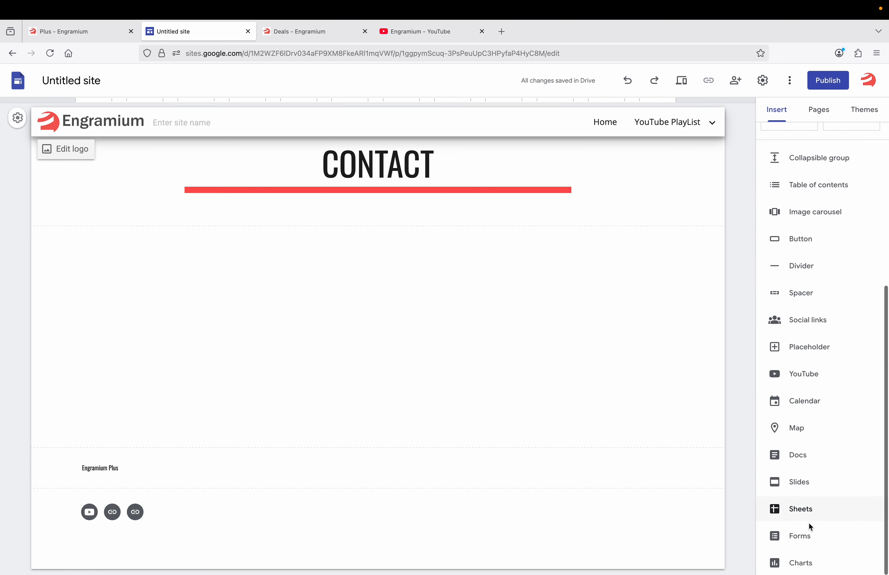
{"action": "left_click", "coordinate": [808, 532]}
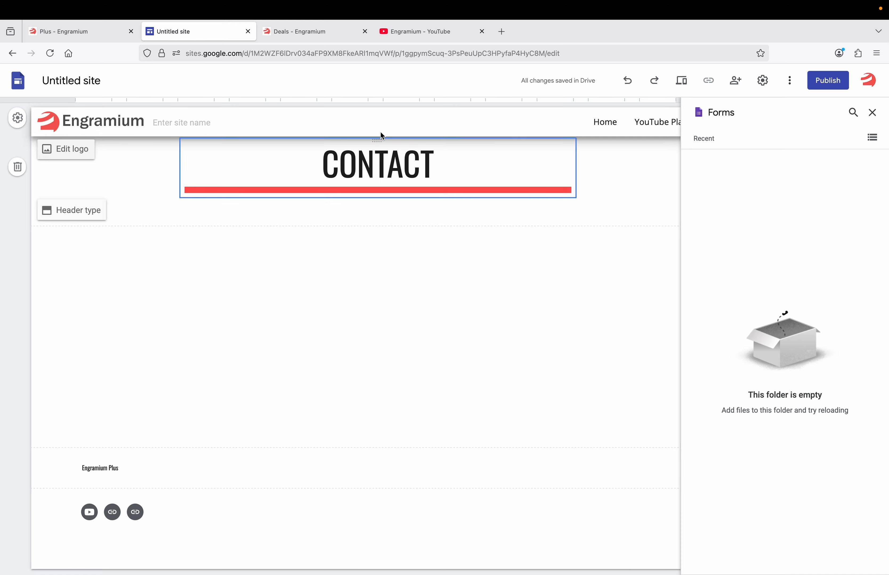
Create a blank Google Form titled 'Test Form'
{"action": "left_click", "coordinate": [318, 36]}
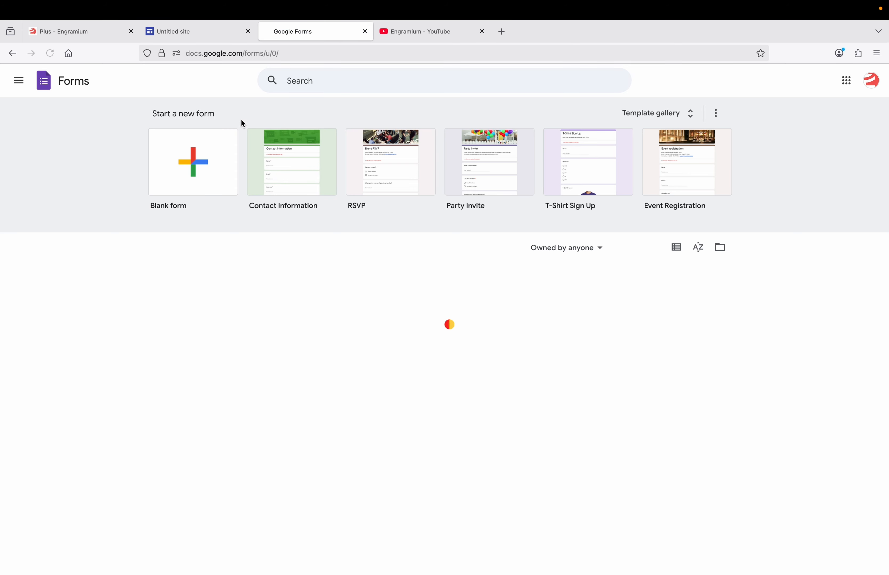
{"action": "left_click", "coordinate": [175, 174]}
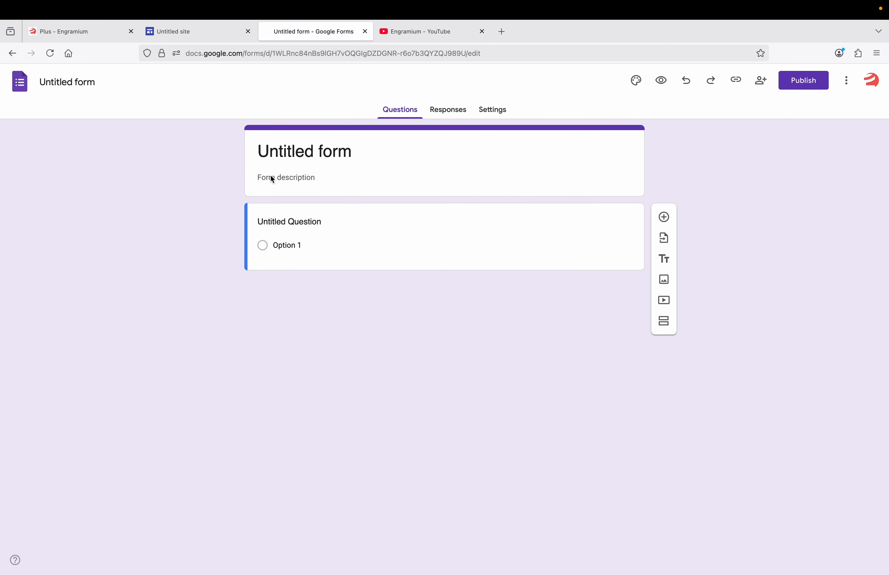
{"action": "left_click", "coordinate": [81, 84]}
{"action": "type", "text": "Test Fomr"}
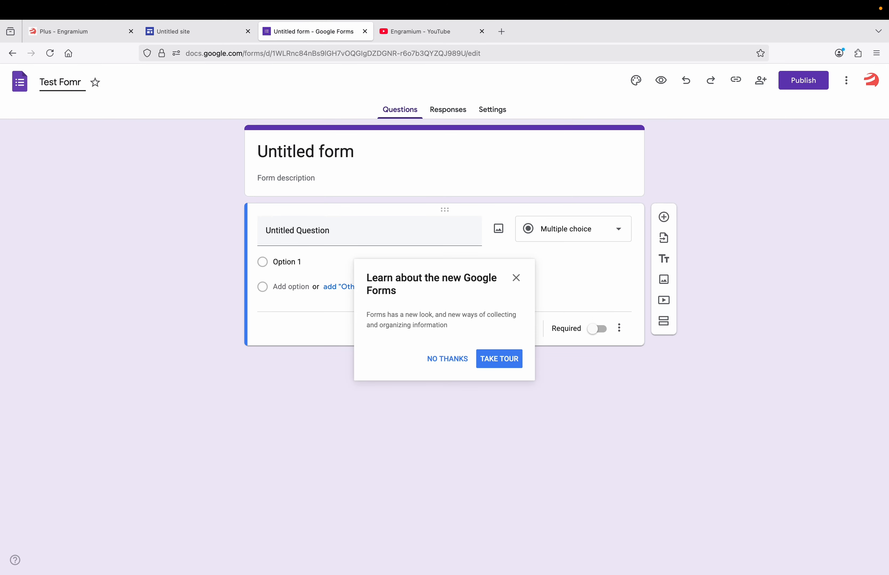
{"action": "key", "text": "BackSpace"}
{"action": "key", "text": "BackSpace"}
{"action": "type", "text": "rm"}
Publish Test Form and go back to the site editor
{"action": "left_click", "coordinate": [439, 359]}
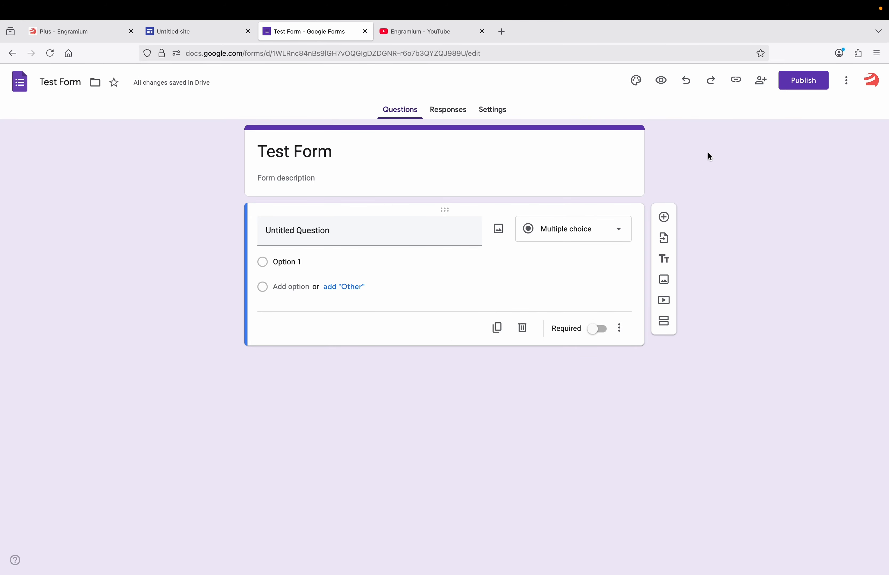
{"action": "left_click", "coordinate": [798, 84]}
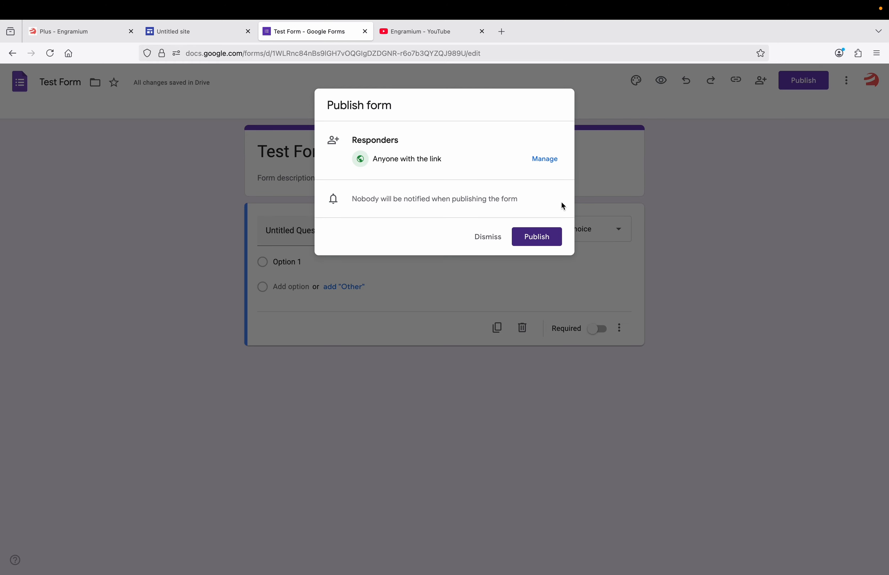
{"action": "left_click", "coordinate": [541, 237]}
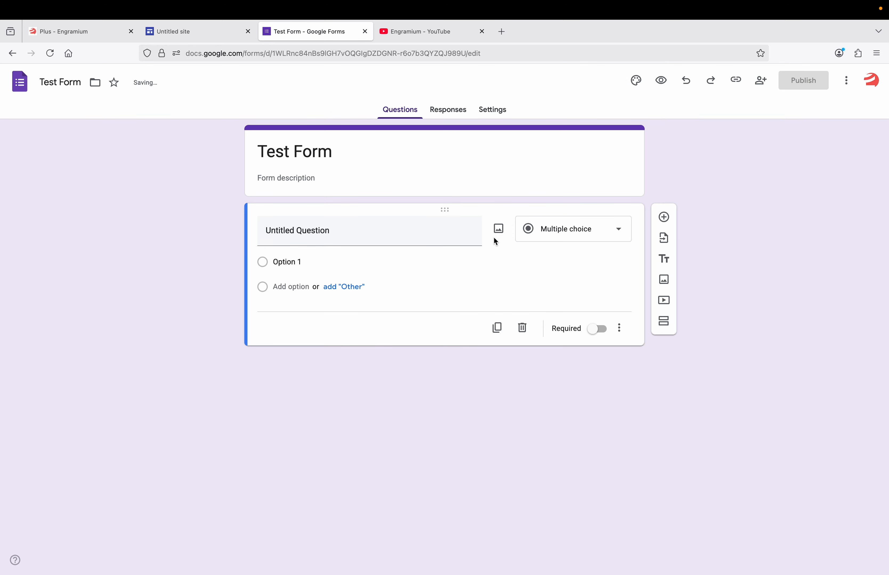
{"action": "left_click", "coordinate": [183, 35]}
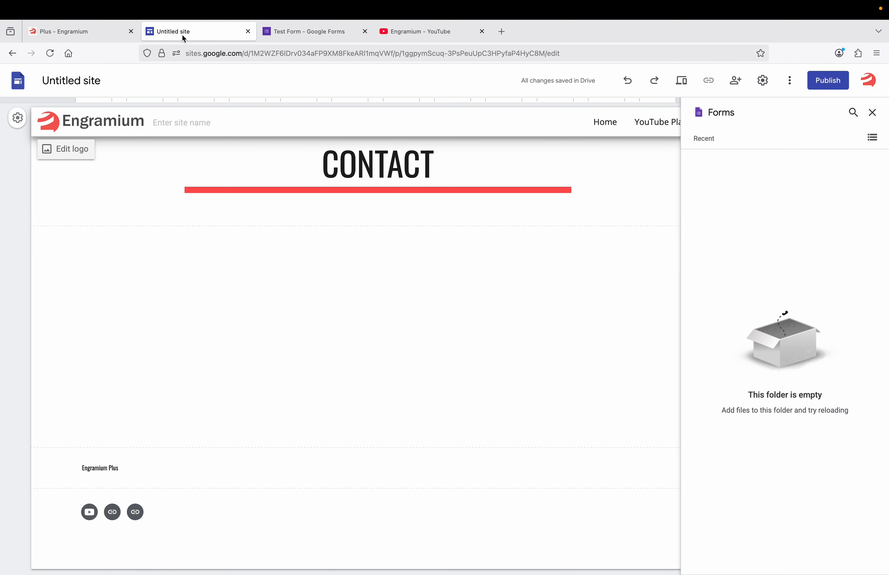
Embed Test Form on the Contact page and stretch it to full page width and height
{"action": "left_click", "coordinate": [49, 58]}
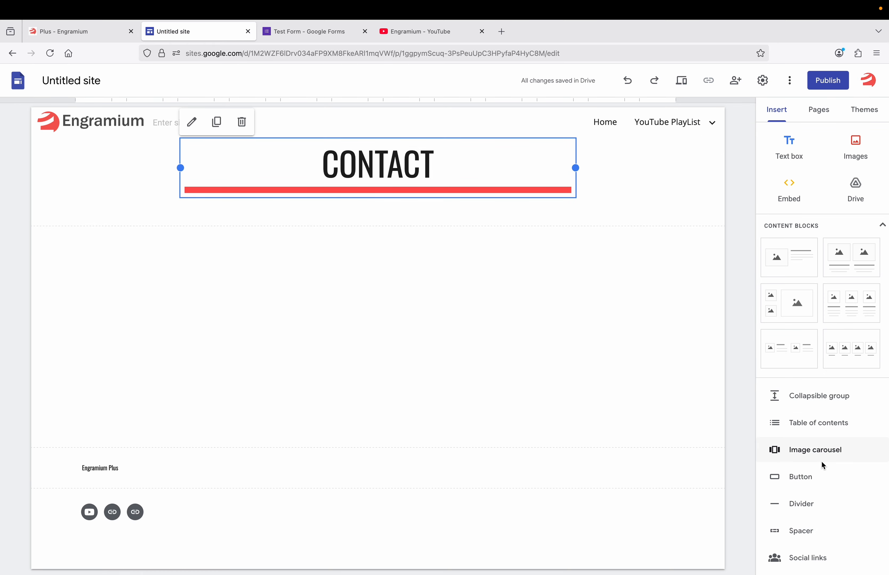
{"action": "scroll", "coordinate": [819, 466], "scroll_direction": "down", "scroll_amount": 5}
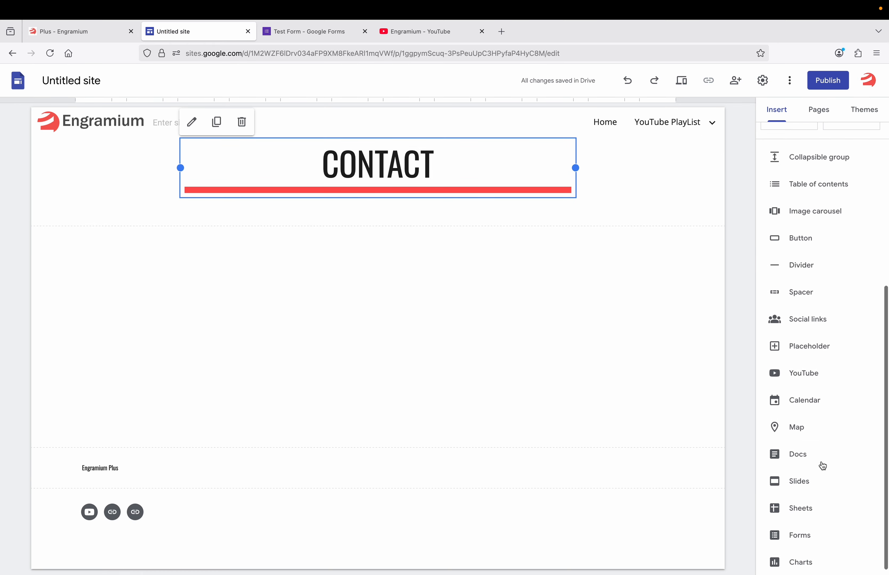
{"action": "left_click", "coordinate": [801, 537]}
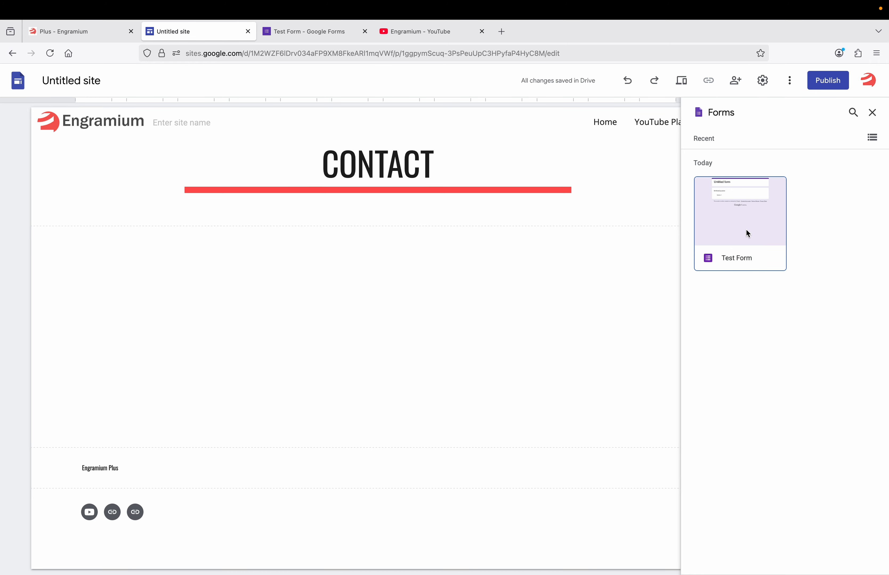
{"action": "left_click", "coordinate": [745, 230]}
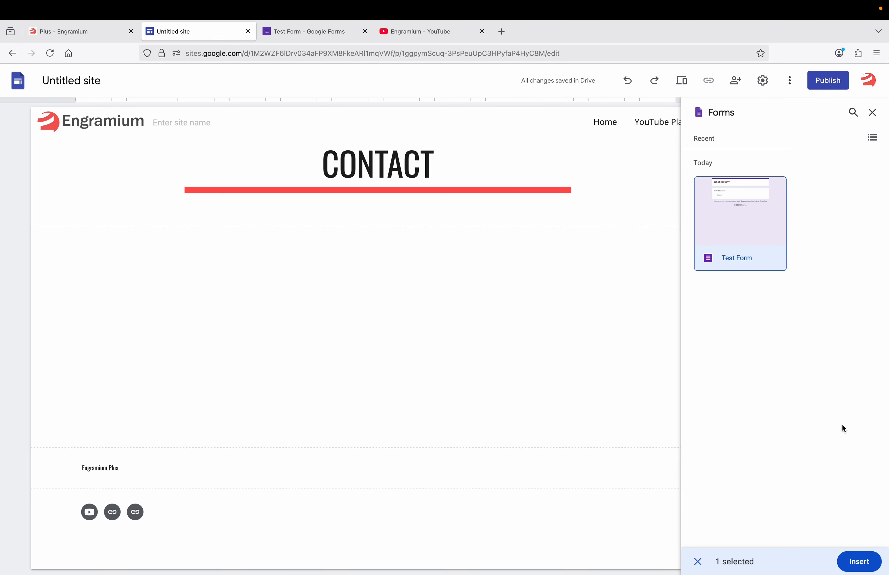
{"action": "left_click", "coordinate": [859, 562]}
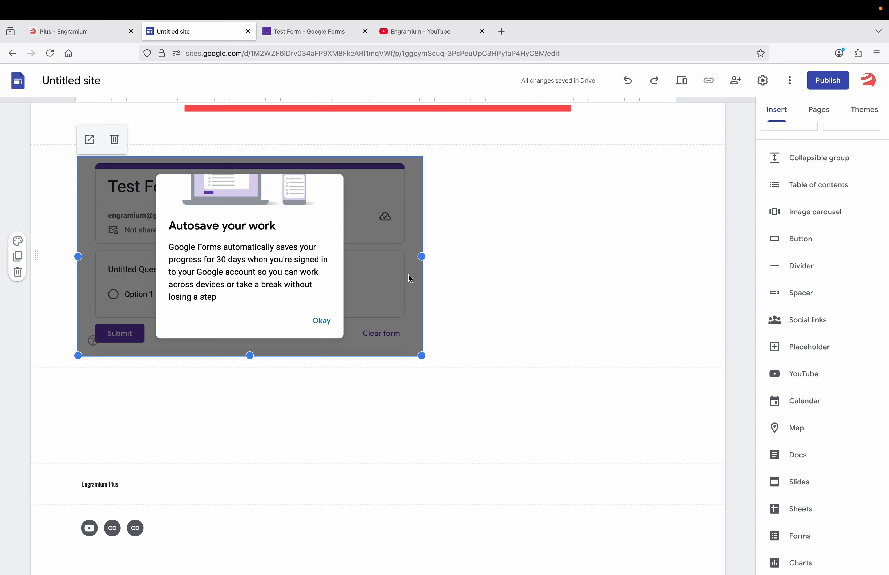
{"action": "left_click_drag", "start_coordinate": [421, 257], "coordinate": [678, 262]}
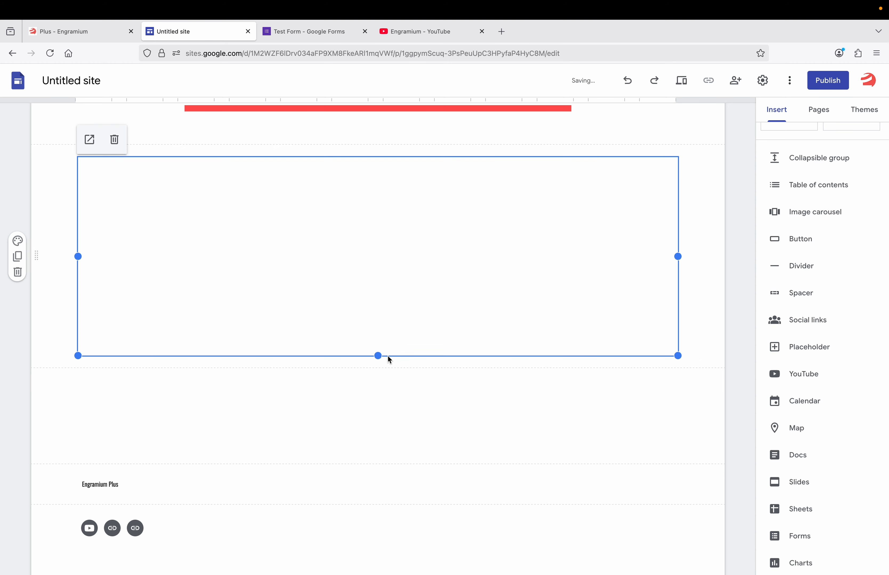
{"action": "left_click_drag", "start_coordinate": [377, 356], "coordinate": [383, 481]}
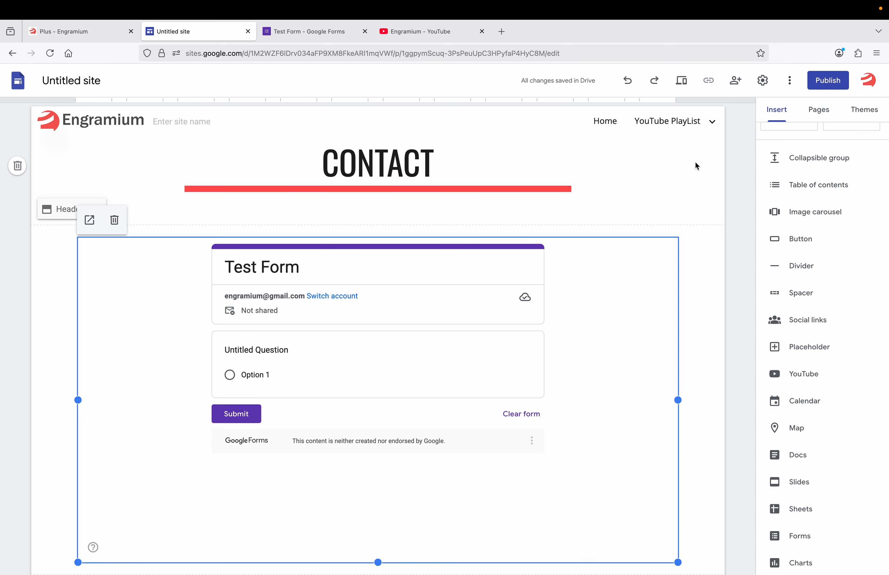
In the Pages list, move the Contact page to sit directly below Home
{"action": "left_click", "coordinate": [814, 117]}
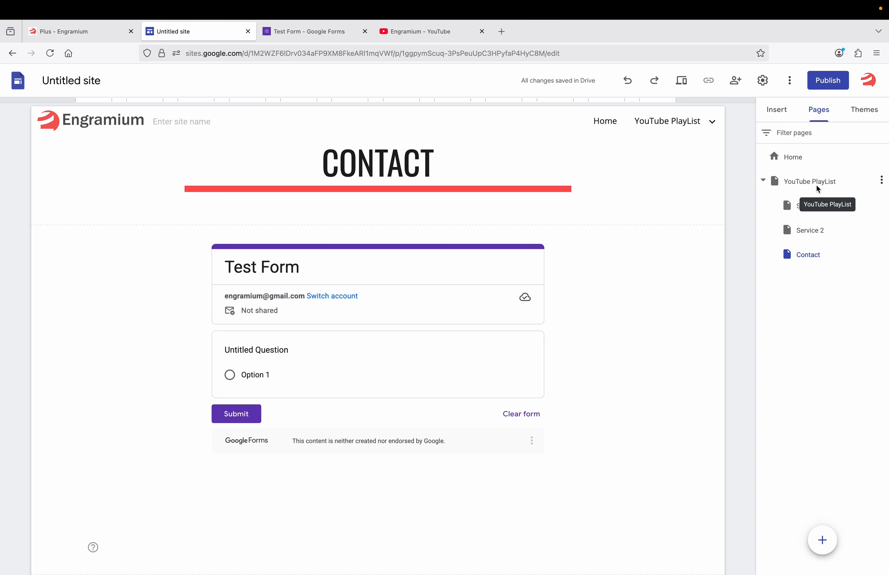
{"action": "left_click", "coordinate": [808, 253]}
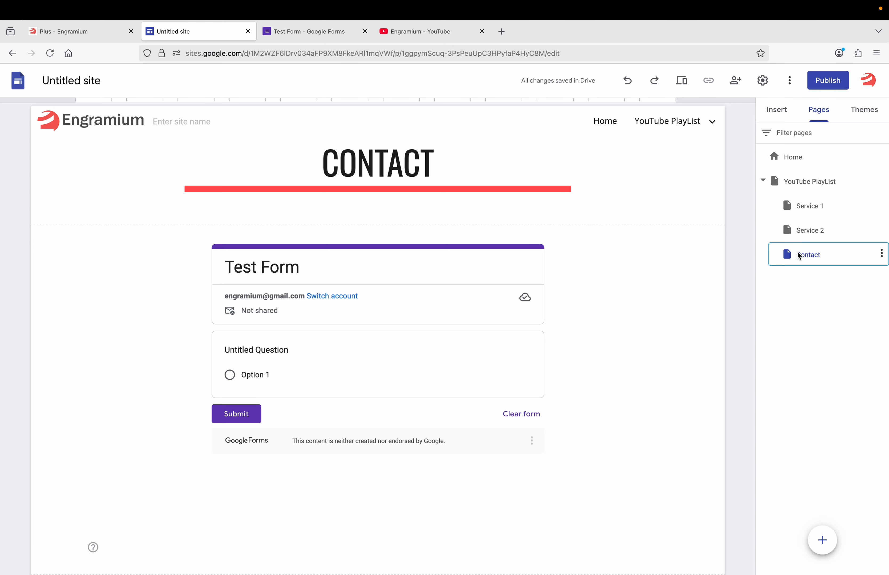
{"action": "left_click_drag", "start_coordinate": [796, 251], "coordinate": [774, 336]}
{"action": "left_click_drag", "start_coordinate": [800, 246], "coordinate": [785, 176]}
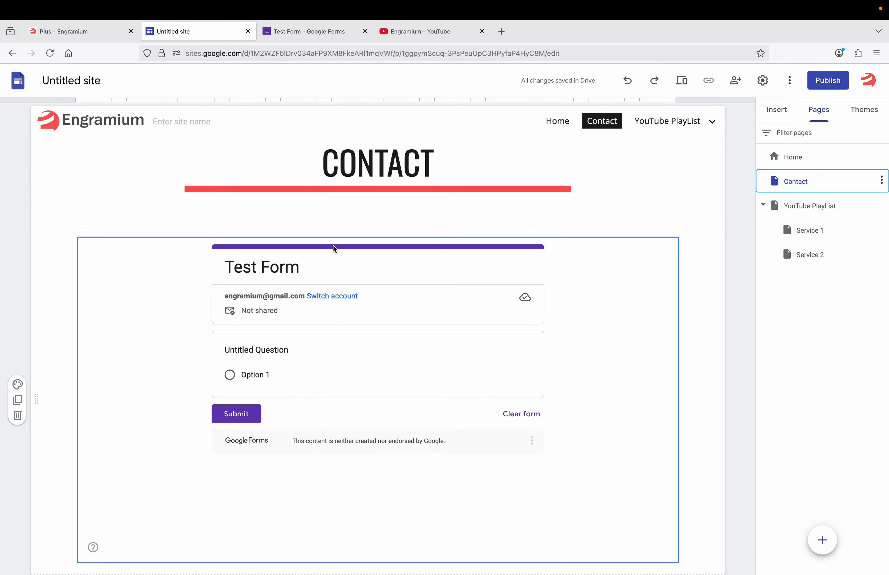
{"action": "scroll", "coordinate": [188, 338], "scroll_direction": "down", "scroll_amount": 4}
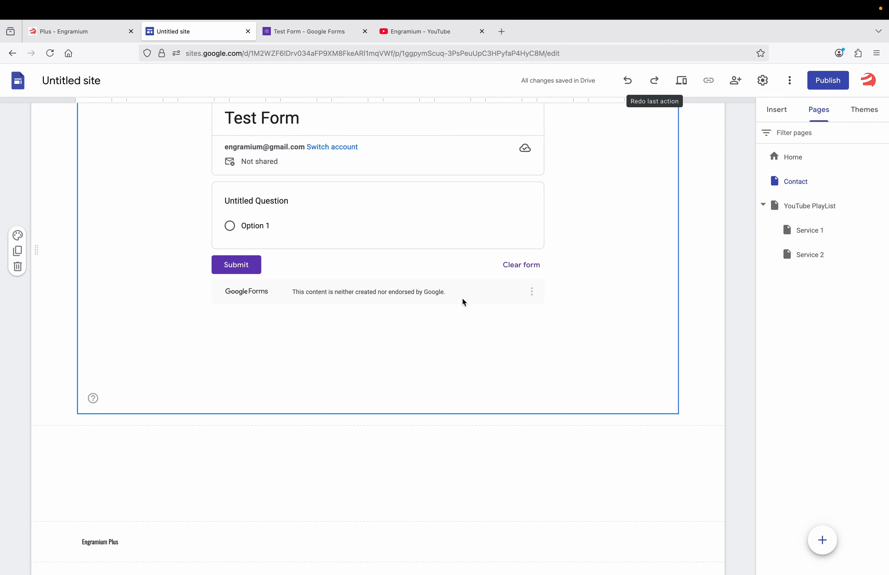
{"action": "scroll", "coordinate": [459, 299], "scroll_direction": "up", "scroll_amount": 4}
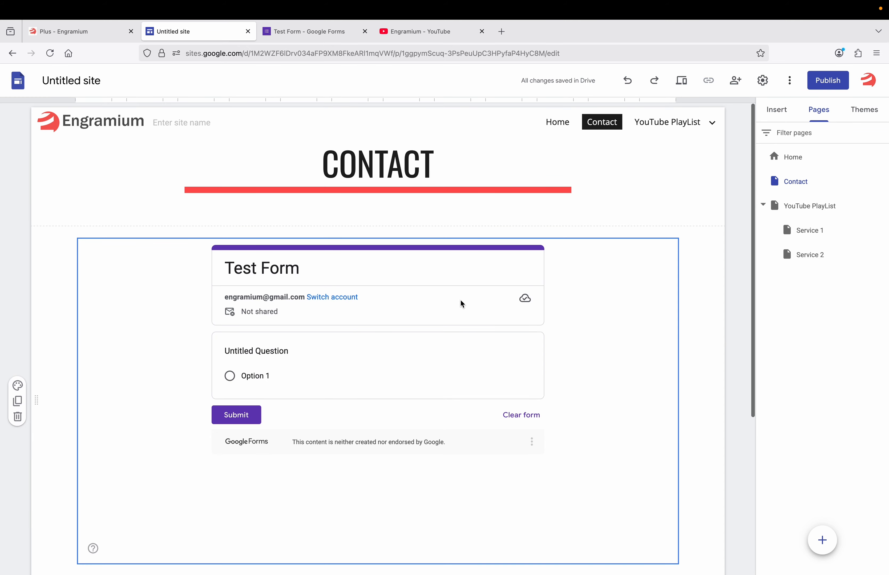
Preview the site at tablet and phone widths and browse Home via the mobile menu
{"action": "left_click", "coordinate": [684, 85]}
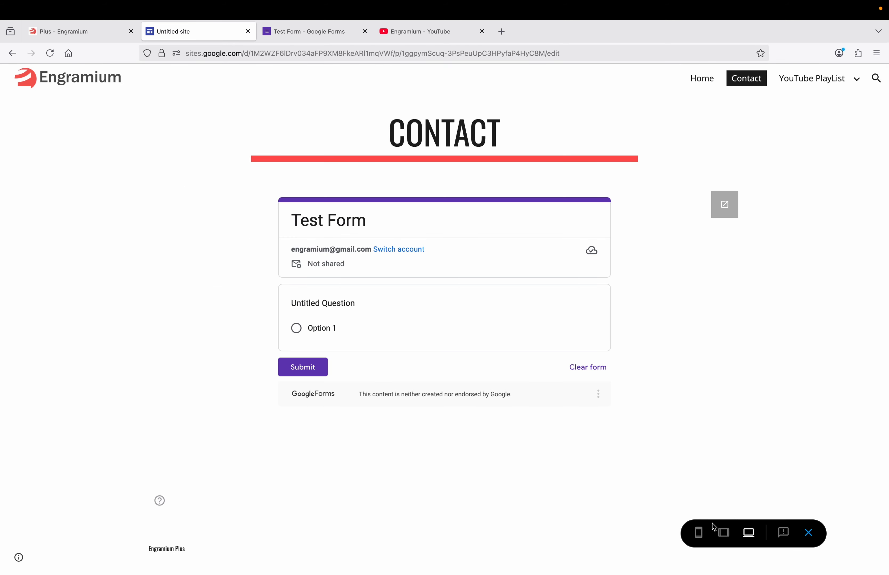
{"action": "left_click", "coordinate": [725, 534]}
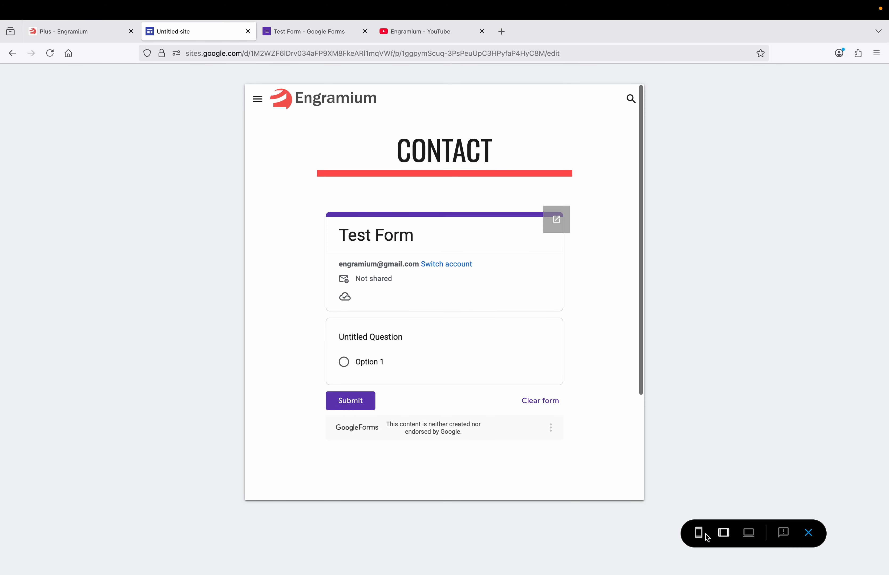
{"action": "left_click", "coordinate": [697, 537]}
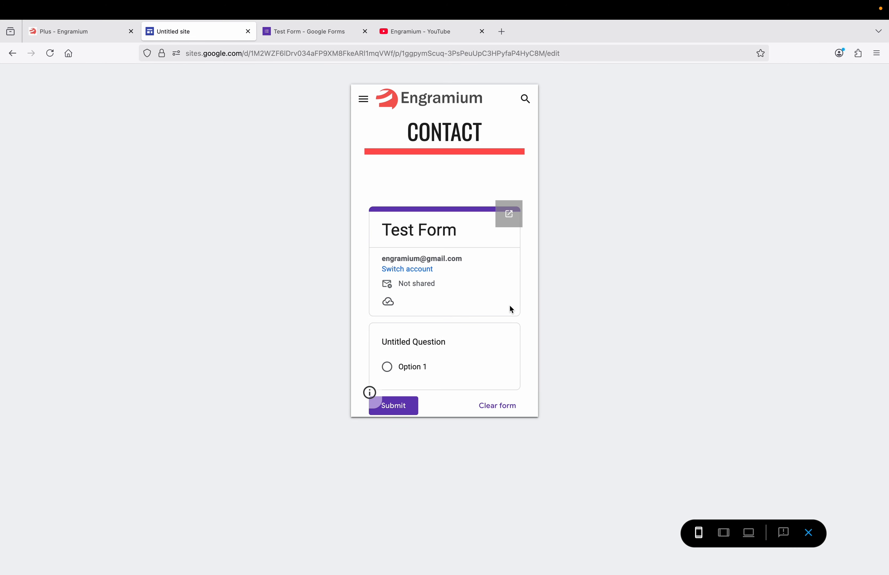
{"action": "left_click", "coordinate": [362, 99]}
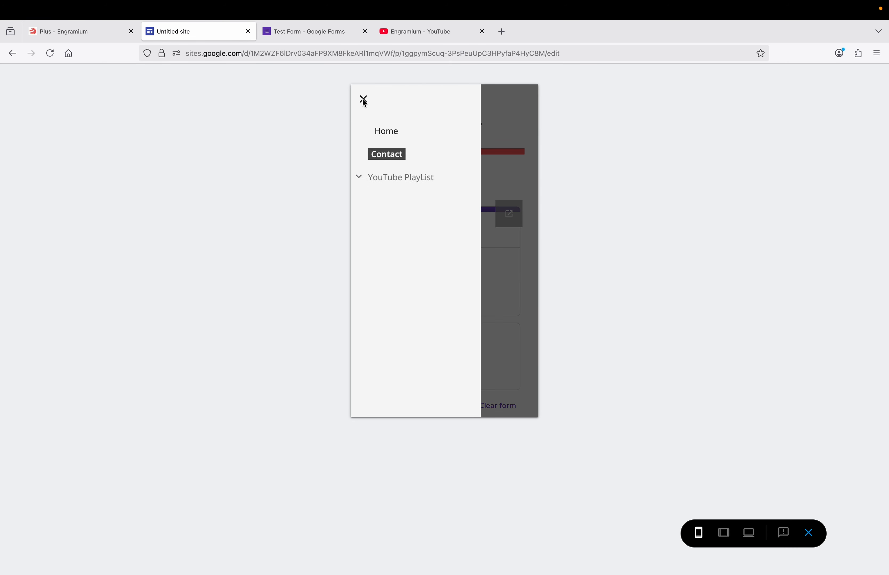
{"action": "left_click", "coordinate": [388, 131]}
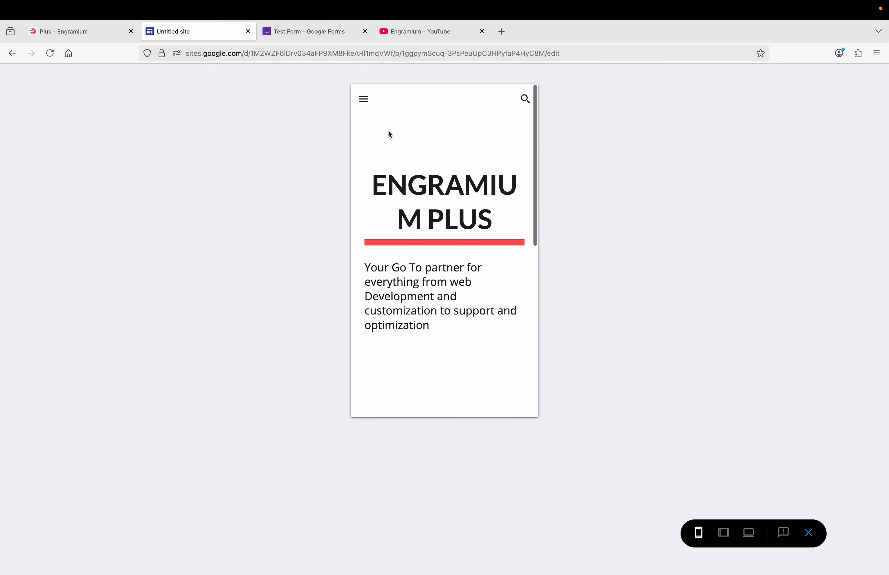
{"action": "scroll", "coordinate": [402, 211], "scroll_direction": "down", "scroll_amount": 5}
{"action": "scroll", "coordinate": [403, 214], "scroll_direction": "down", "scroll_amount": 6}
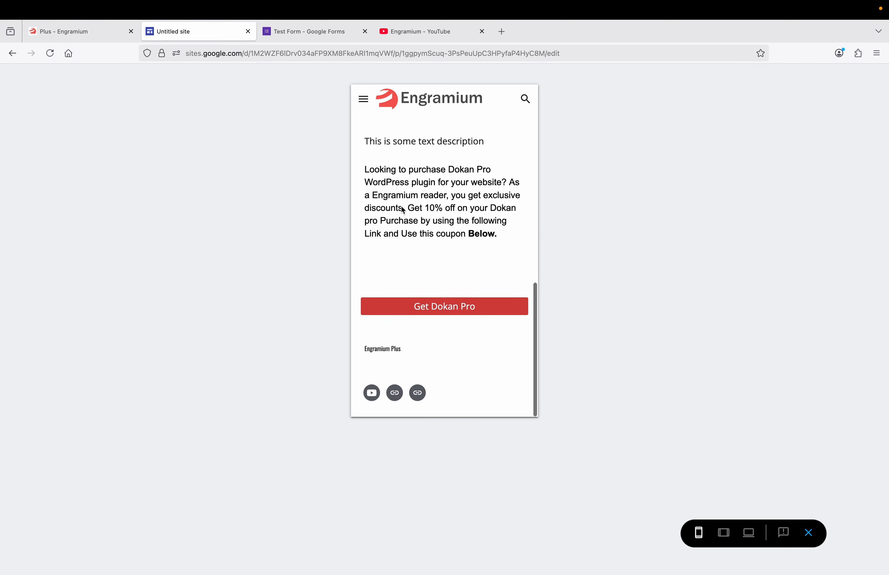
Visit the YouTube PlayList page from the mobile menu, then exit preview
{"action": "left_click", "coordinate": [365, 100]}
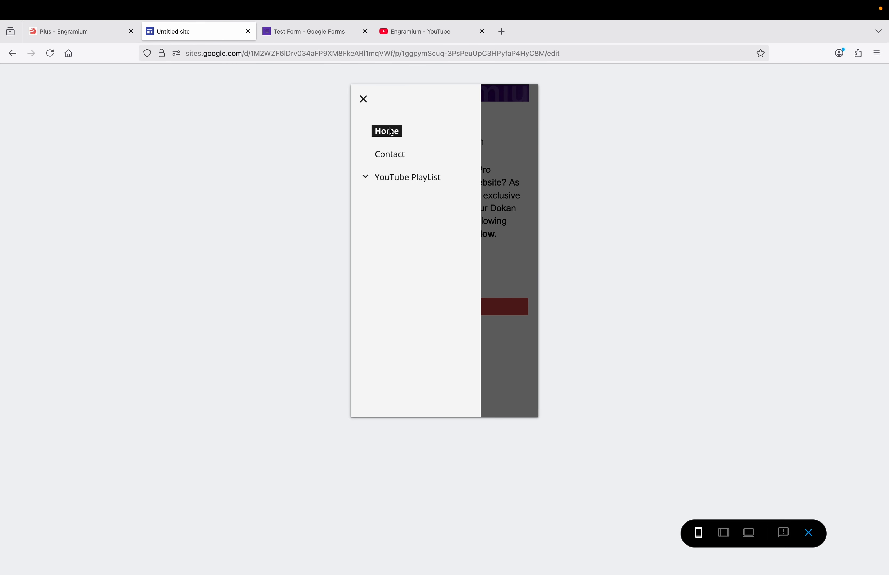
{"action": "left_click", "coordinate": [406, 178]}
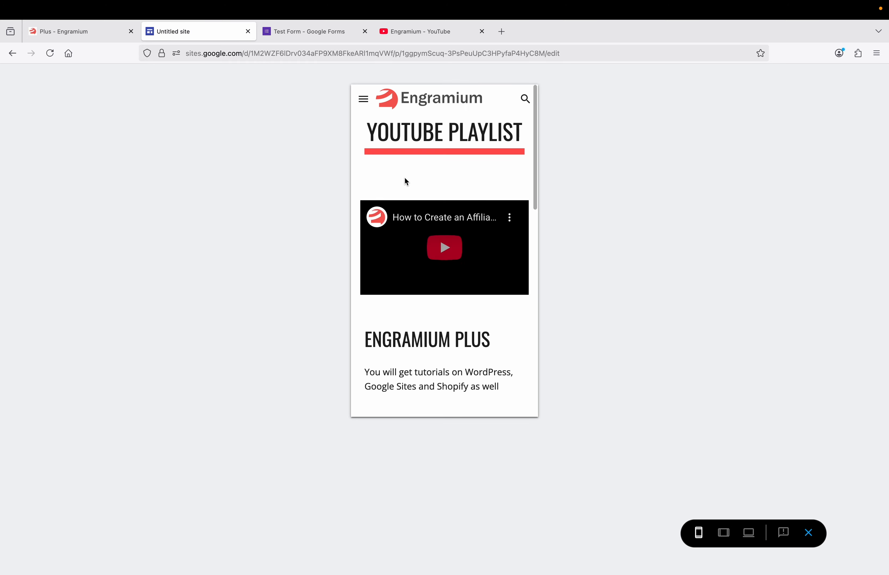
{"action": "scroll", "coordinate": [406, 181], "scroll_direction": "down", "scroll_amount": 5}
{"action": "scroll", "coordinate": [404, 176], "scroll_direction": "down", "scroll_amount": 5}
{"action": "scroll", "coordinate": [404, 176], "scroll_direction": "up", "scroll_amount": 10}
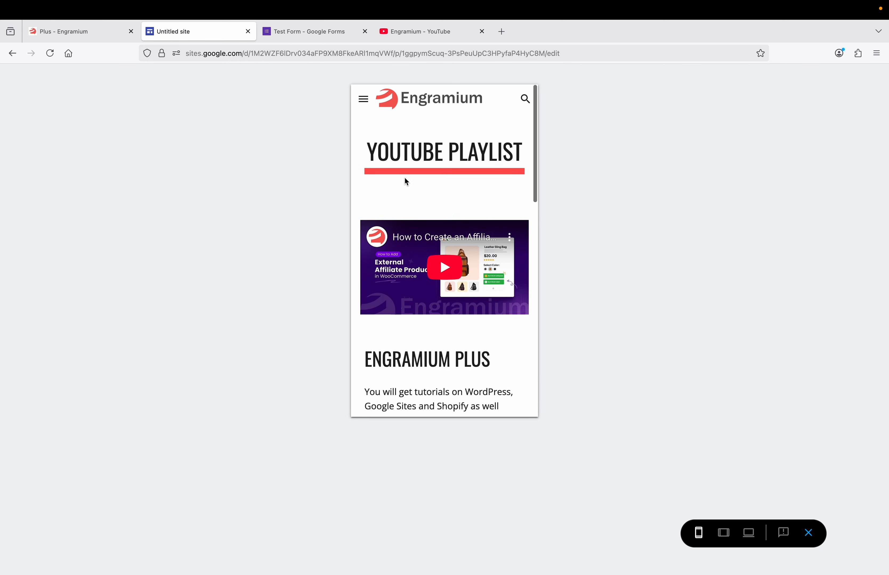
{"action": "left_click", "coordinate": [809, 534]}
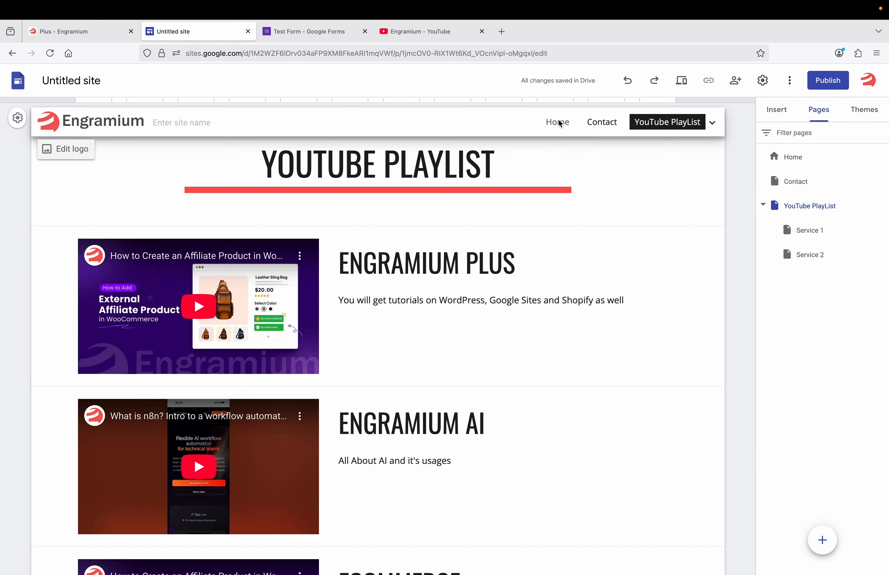
Check the logo's Brand images settings, then return to the Home page for editing
{"action": "left_click", "coordinate": [121, 123]}
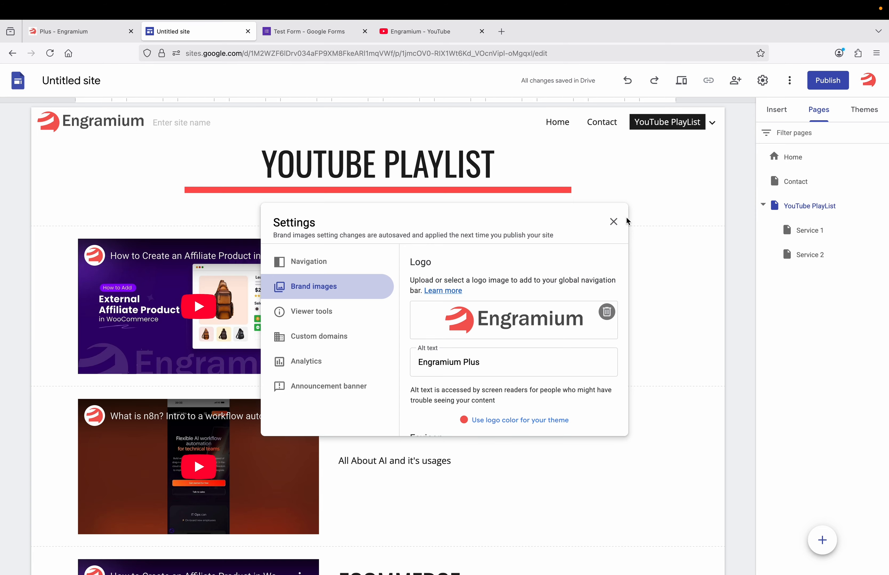
{"action": "left_click", "coordinate": [613, 222]}
{"action": "left_click", "coordinate": [558, 123]}
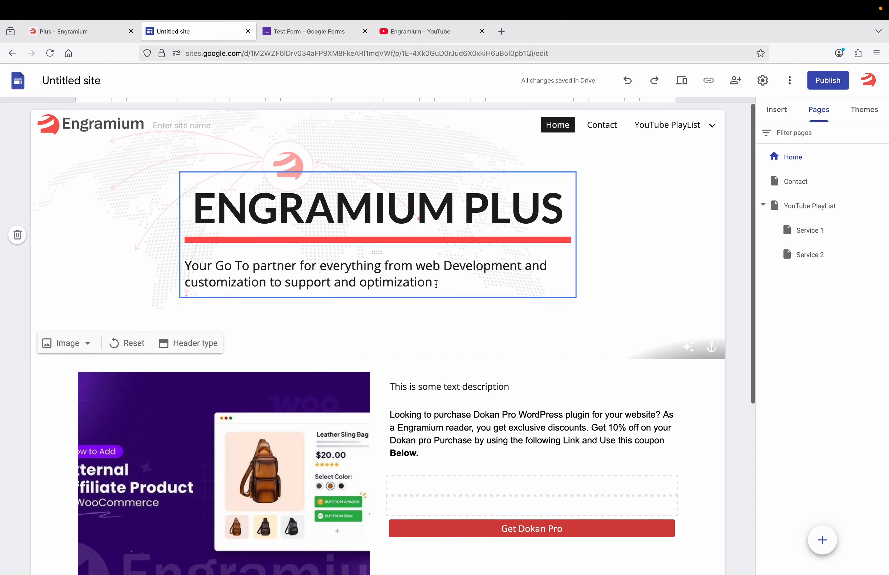
Publish the site publicly at the web address sites.google.com/view/engramiumplus
{"action": "left_click", "coordinate": [826, 86]}
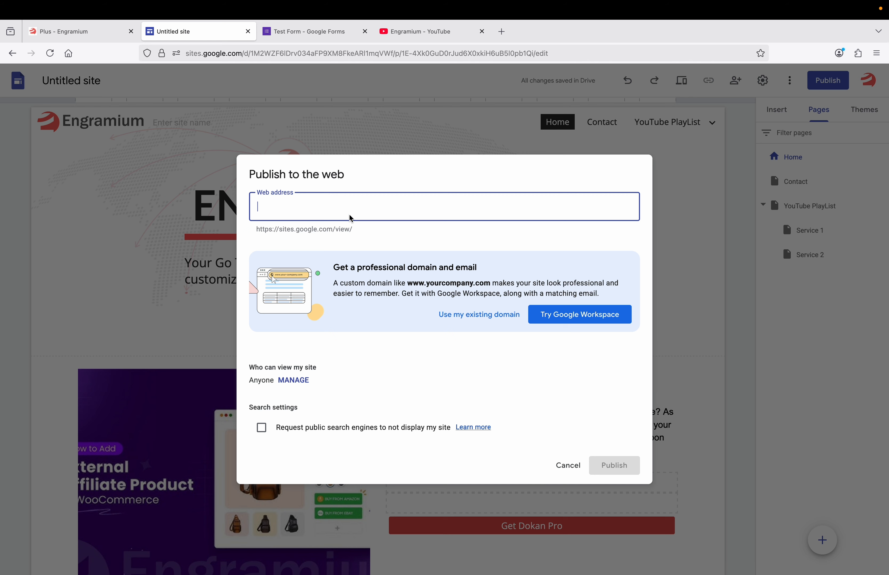
{"action": "type", "text": "engramiumplus"}
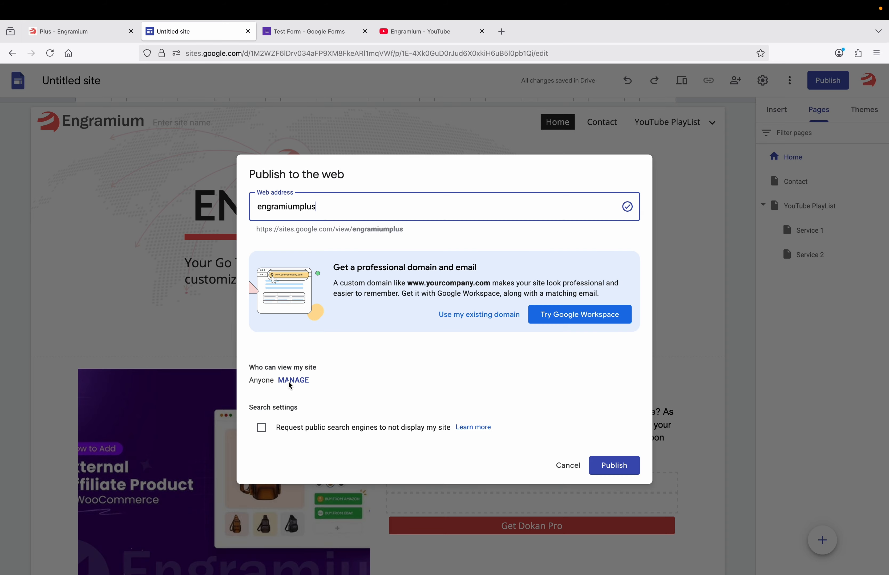
{"action": "left_click", "coordinate": [295, 380]}
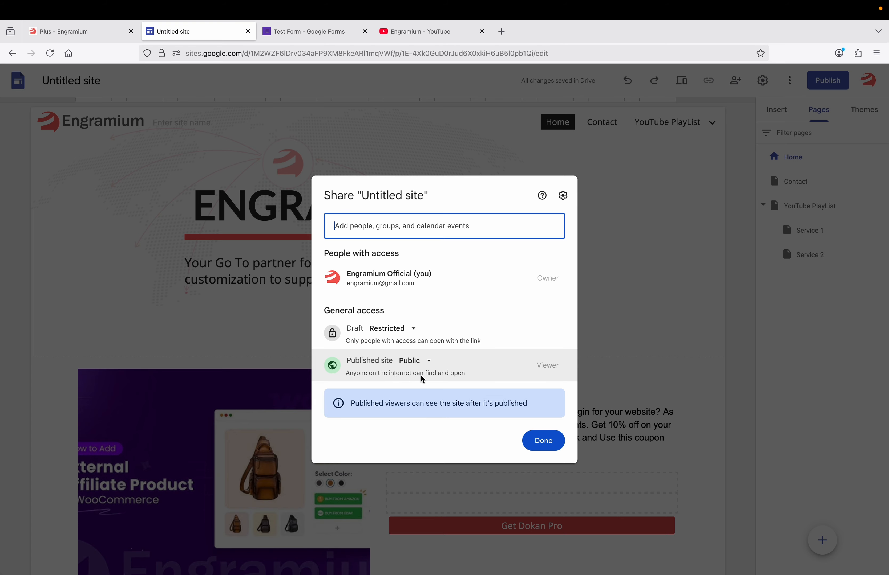
{"action": "left_click", "coordinate": [542, 442]}
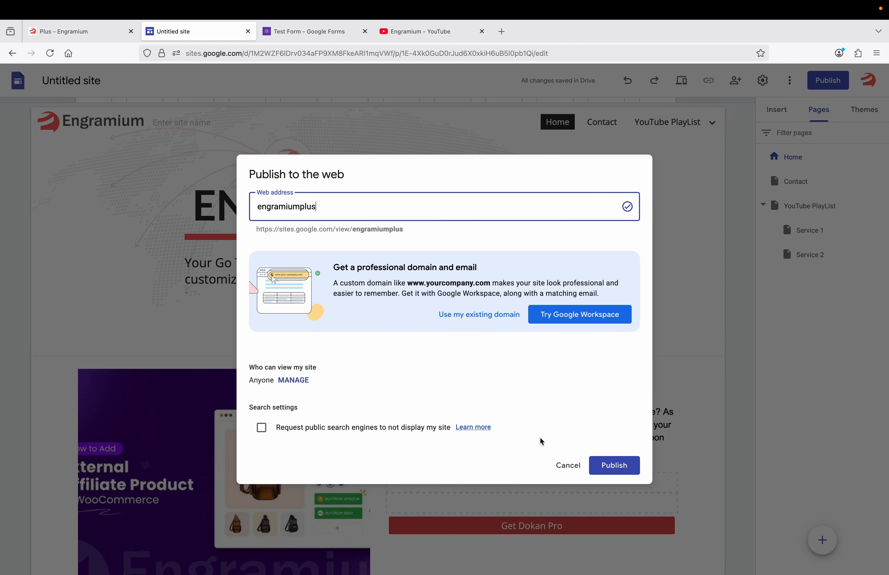
{"action": "double_click", "coordinate": [378, 231]}
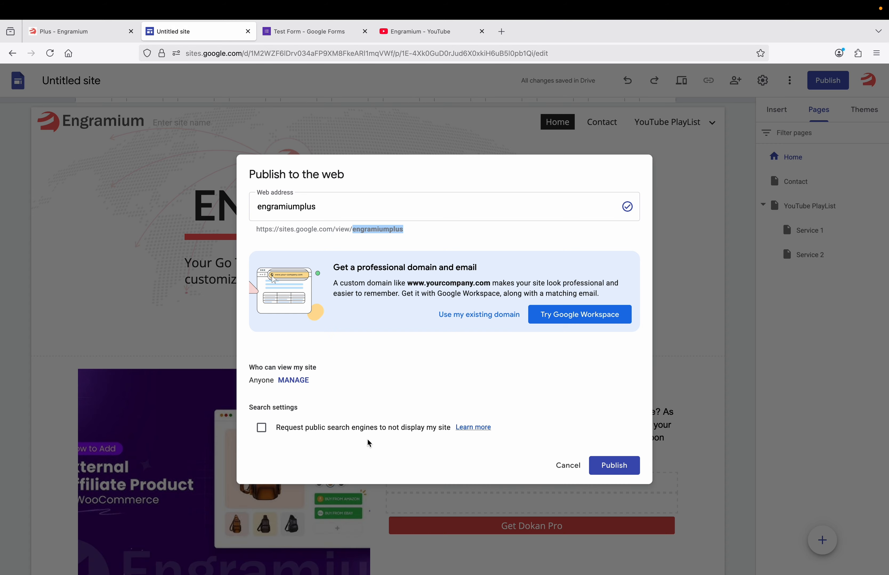
{"action": "left_click", "coordinate": [612, 468]}
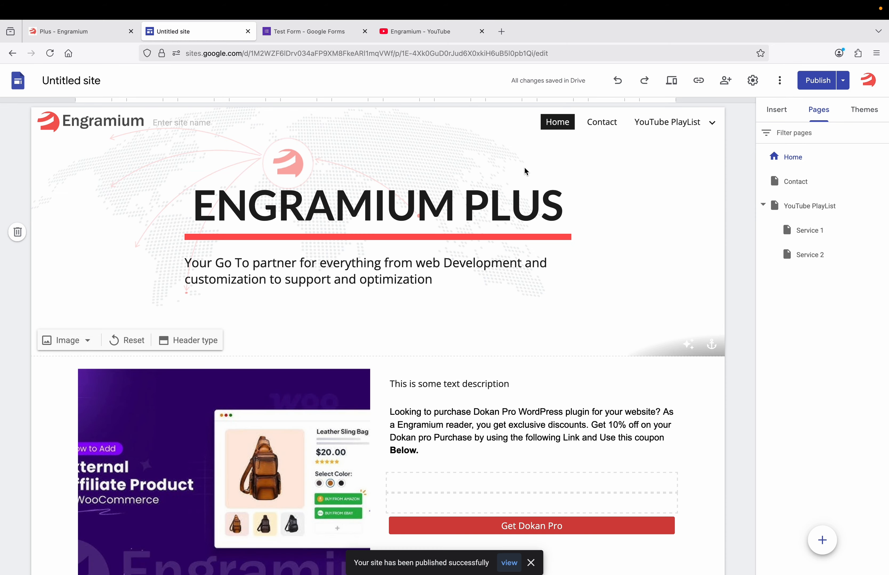
Open the published site in a new tab via View published site, then return to the editor
{"action": "left_click", "coordinate": [843, 81]}
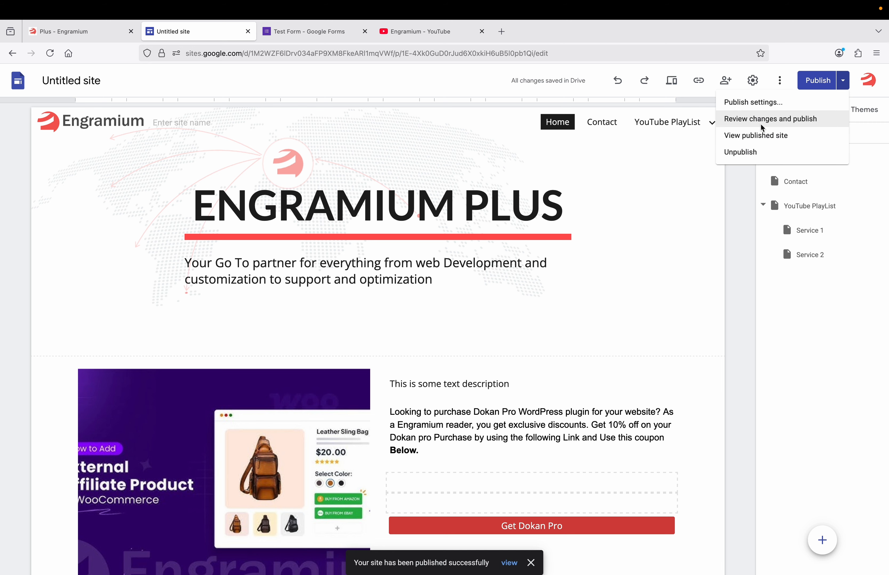
{"action": "left_click", "coordinate": [757, 137]}
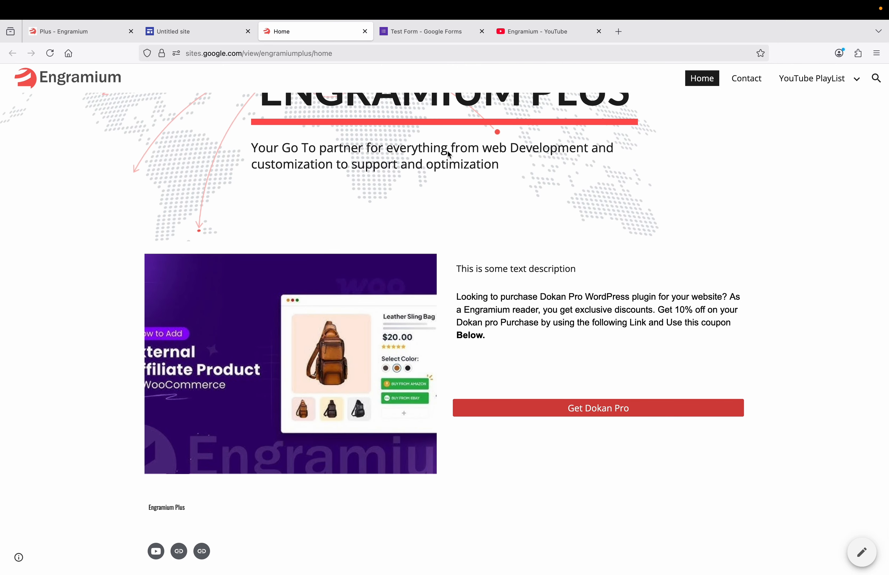
{"action": "scroll", "coordinate": [447, 149], "scroll_direction": "up", "scroll_amount": 3}
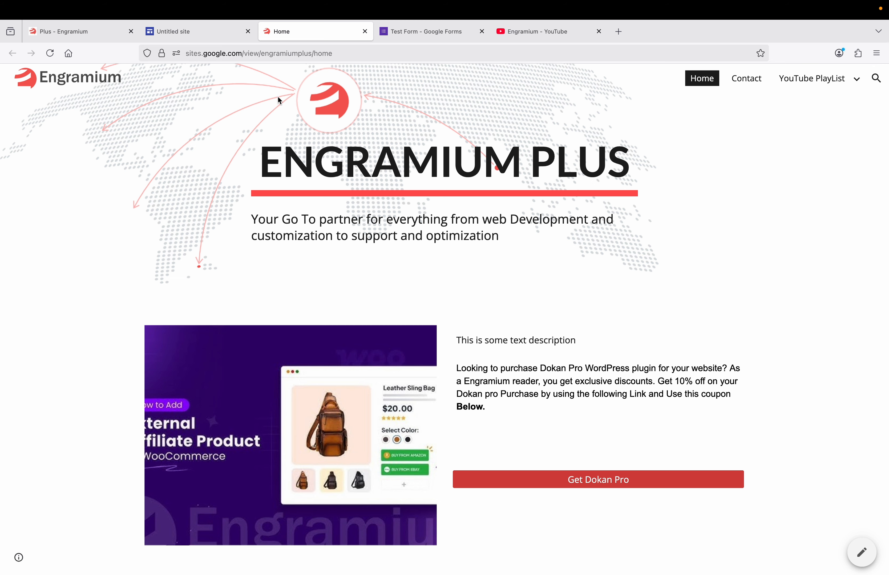
{"action": "left_click", "coordinate": [214, 37]}
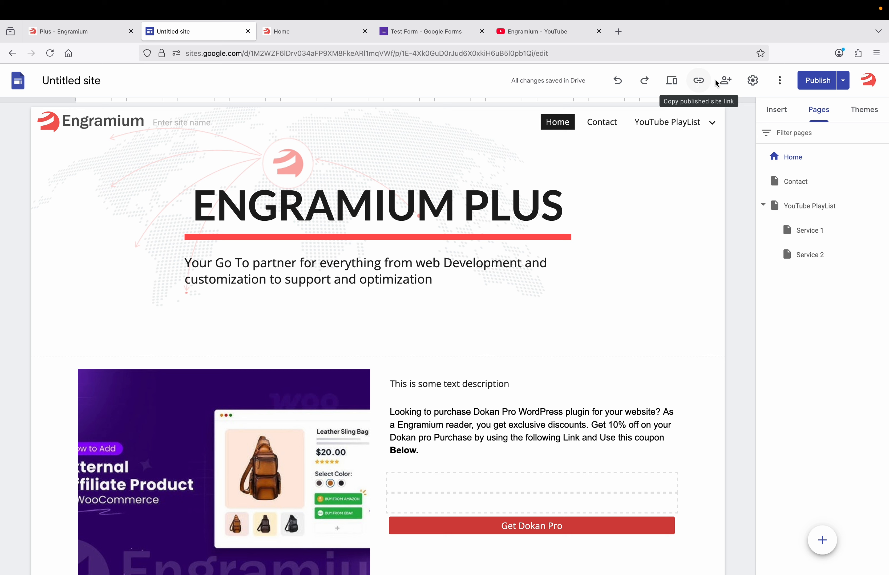
Set the site's navigation mode to Side in Settings > Navigation
{"action": "left_click", "coordinate": [753, 81]}
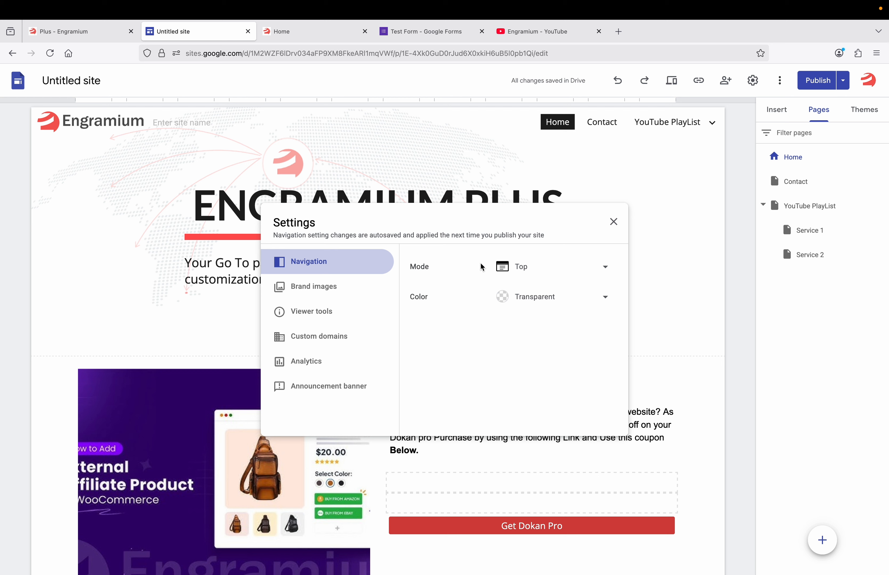
{"action": "left_click", "coordinate": [521, 267]}
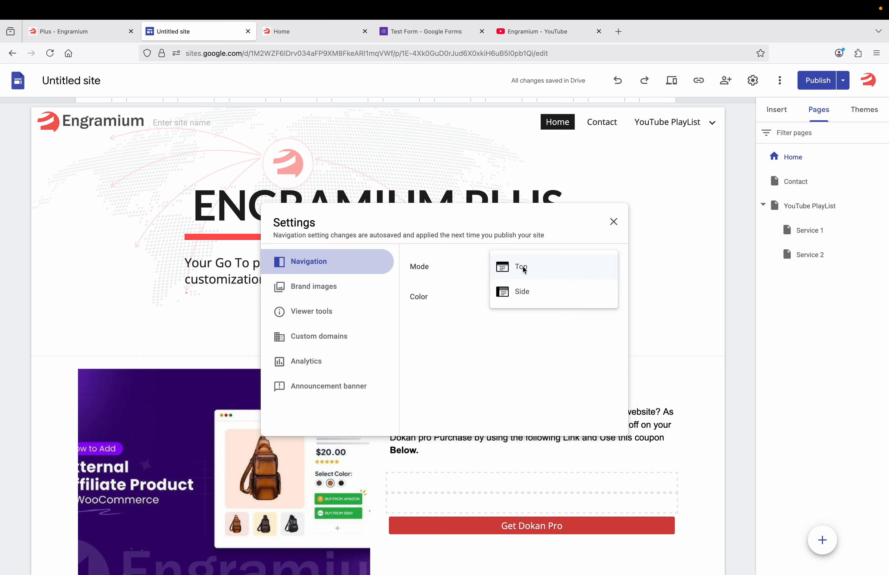
{"action": "left_click", "coordinate": [524, 291]}
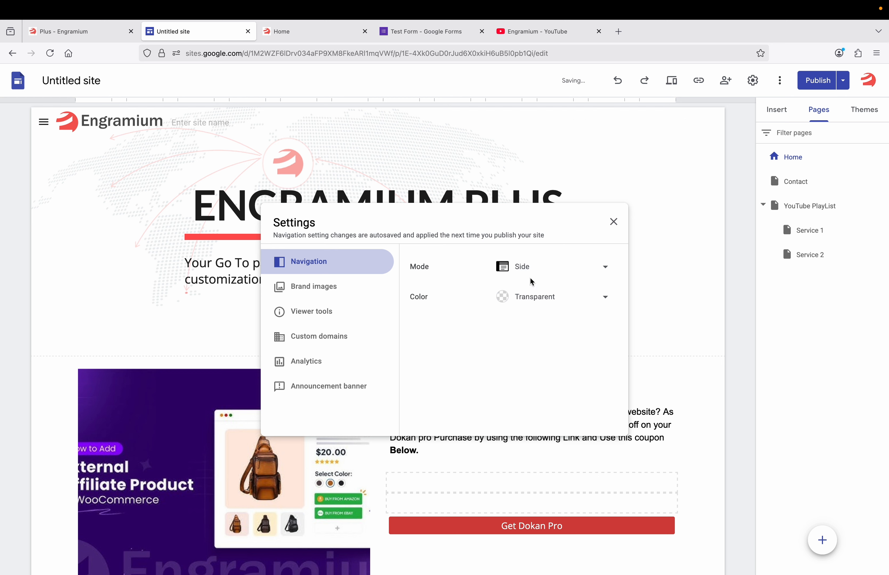
{"action": "left_click", "coordinate": [738, 312]}
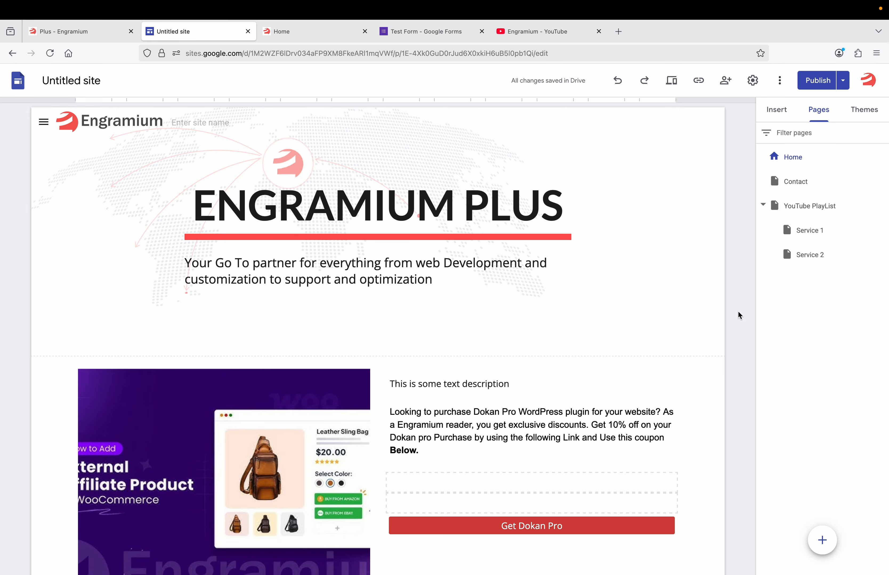
Review the draft's changes against the published site, testing the side menu
{"action": "left_click", "coordinate": [813, 82]}
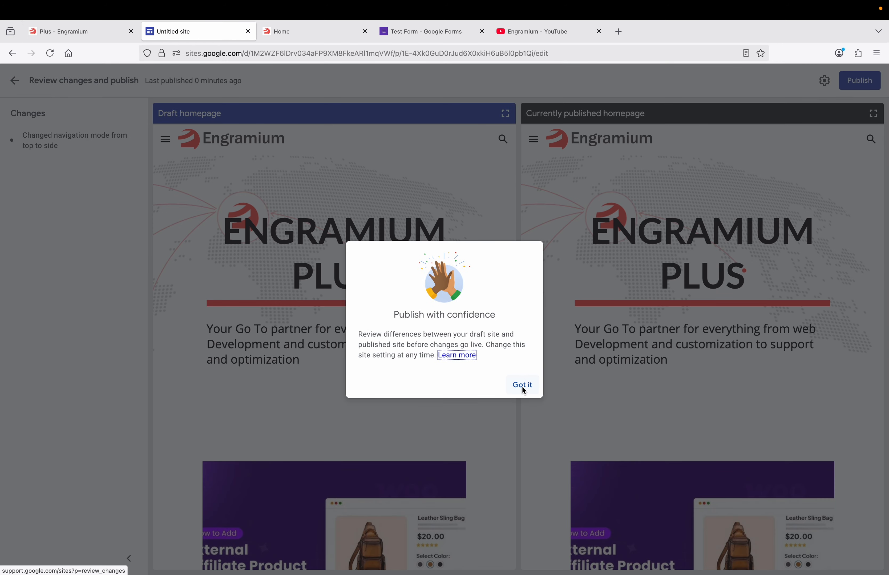
{"action": "left_click", "coordinate": [523, 387]}
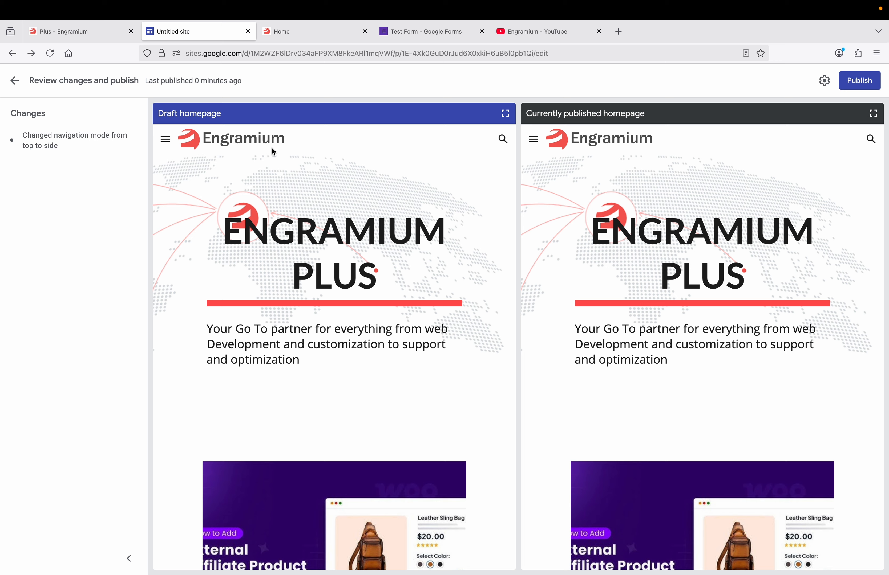
{"action": "left_click", "coordinate": [165, 142]}
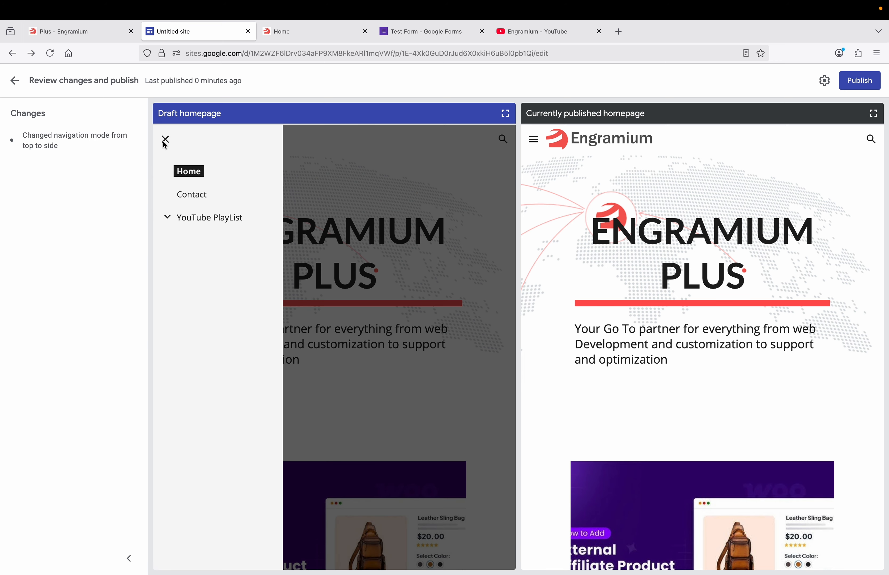
{"action": "left_click", "coordinate": [165, 141]}
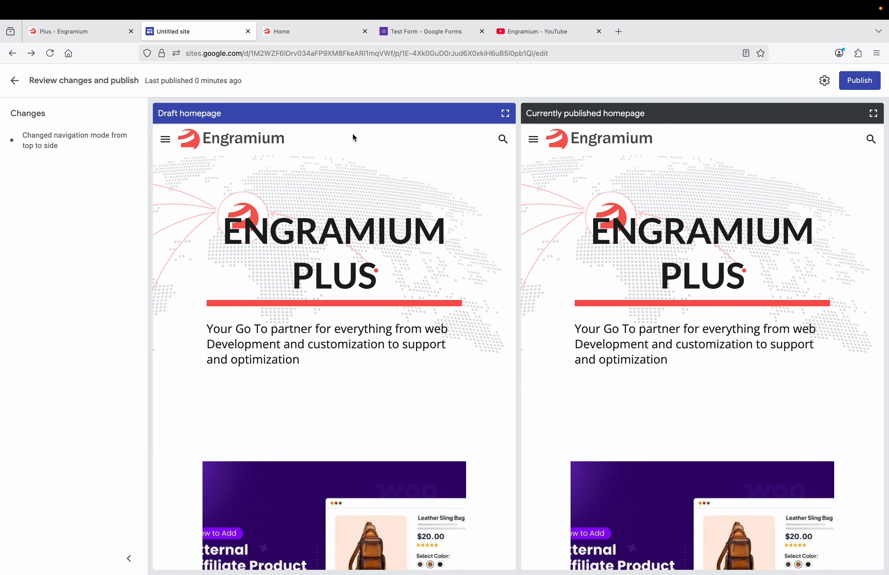
{"action": "left_click", "coordinate": [15, 82]}
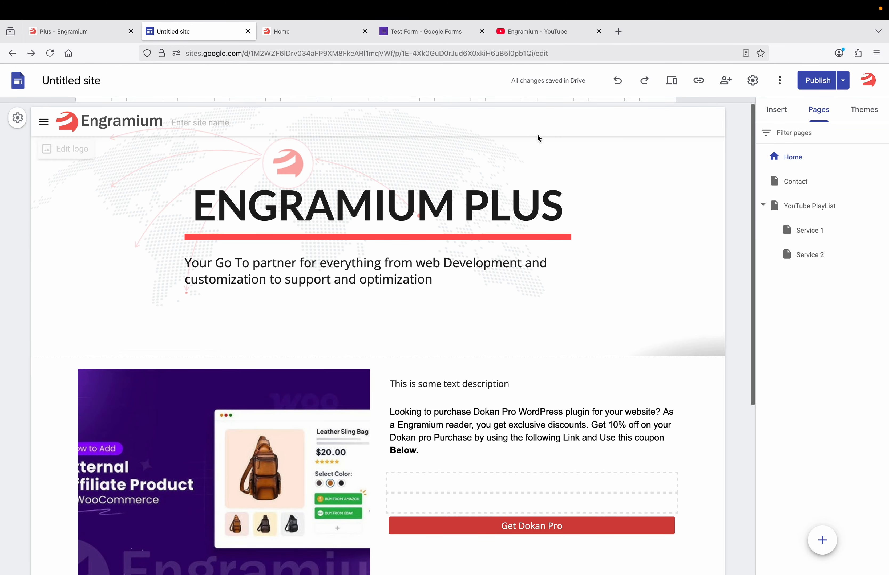
Browse Brand images, Viewer tools and Custom domains settings, cancelling the Connect domain setup
{"action": "left_click", "coordinate": [754, 81]}
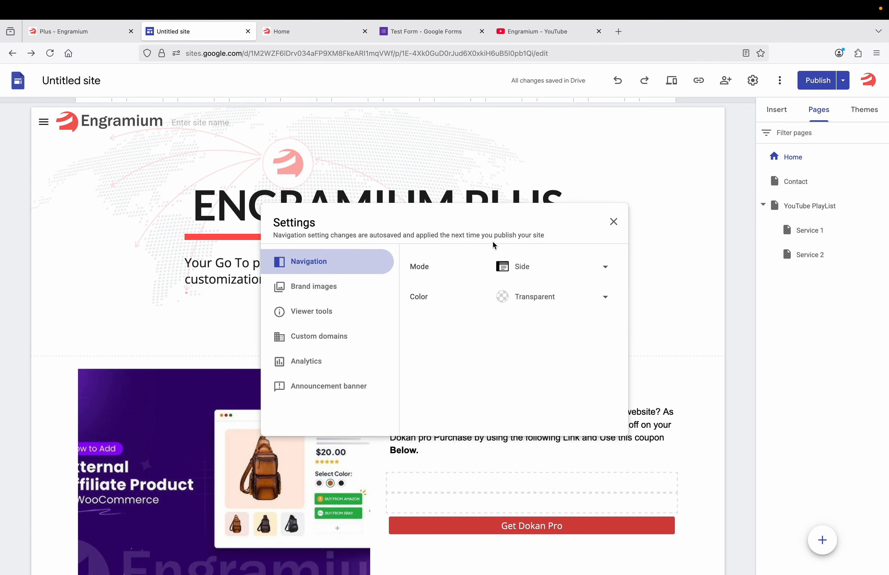
{"action": "left_click", "coordinate": [339, 286]}
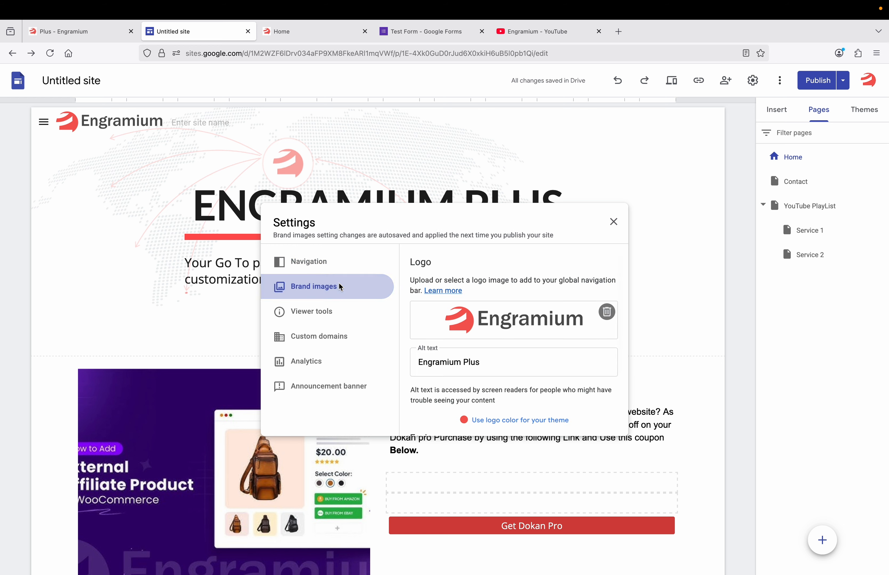
{"action": "left_click", "coordinate": [334, 318]}
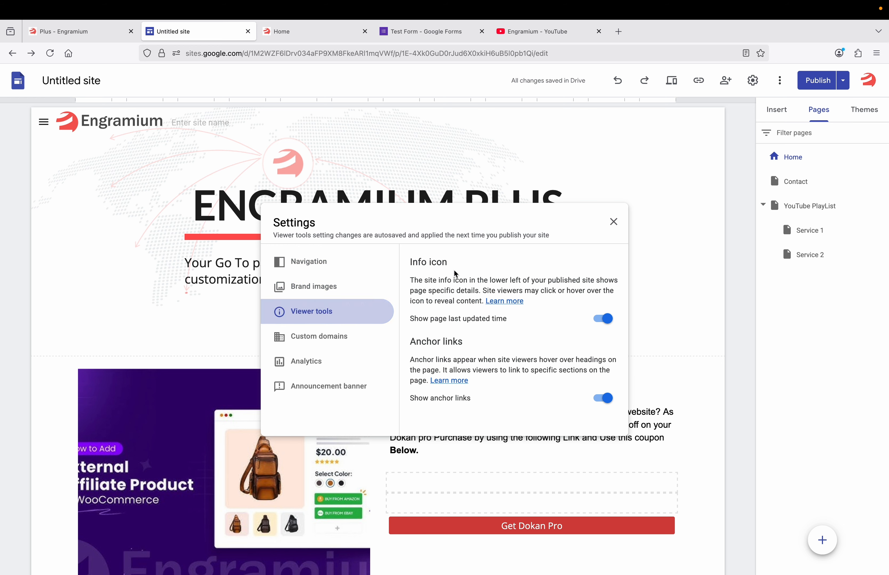
{"action": "left_click", "coordinate": [344, 344]}
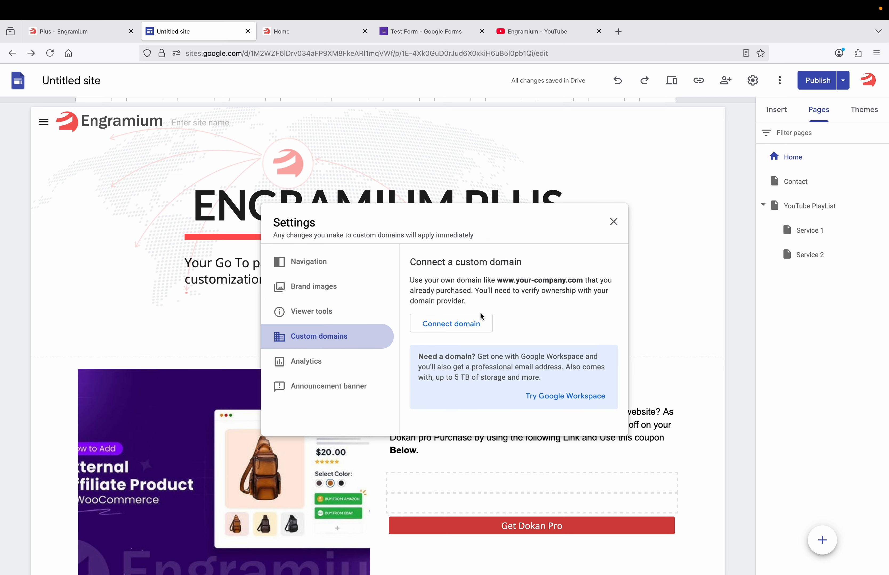
{"action": "left_click", "coordinate": [456, 328]}
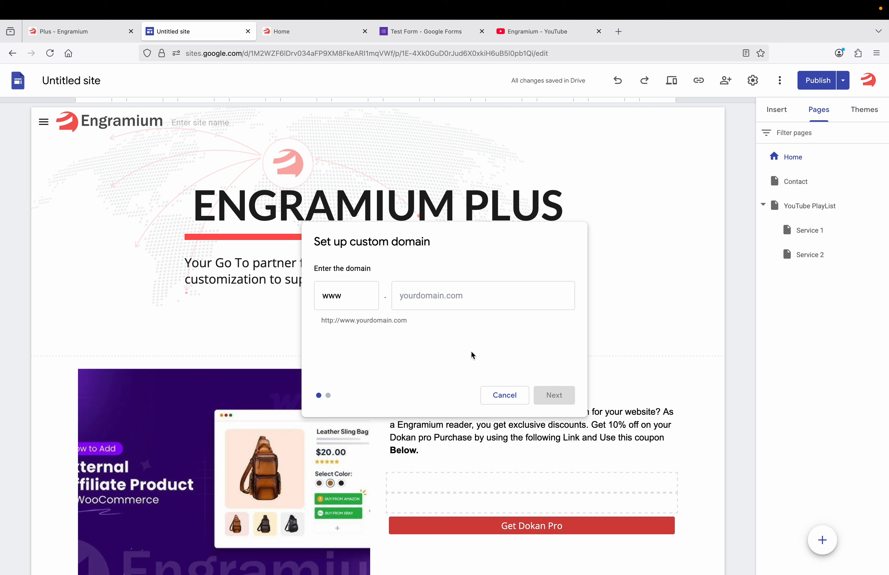
{"action": "left_click", "coordinate": [503, 395]}
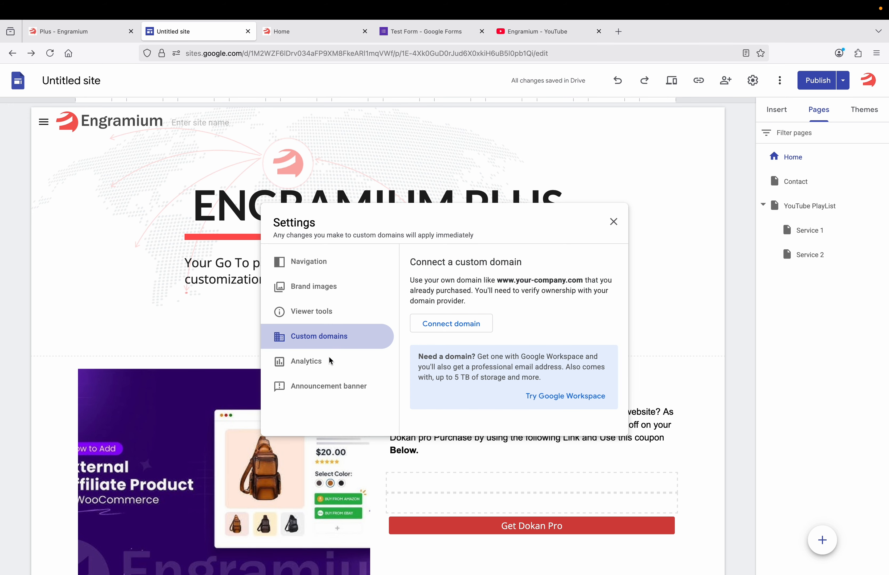
After viewing Analytics, switch on Show banner in Announcement banner settings and close Settings
{"action": "left_click", "coordinate": [321, 362]}
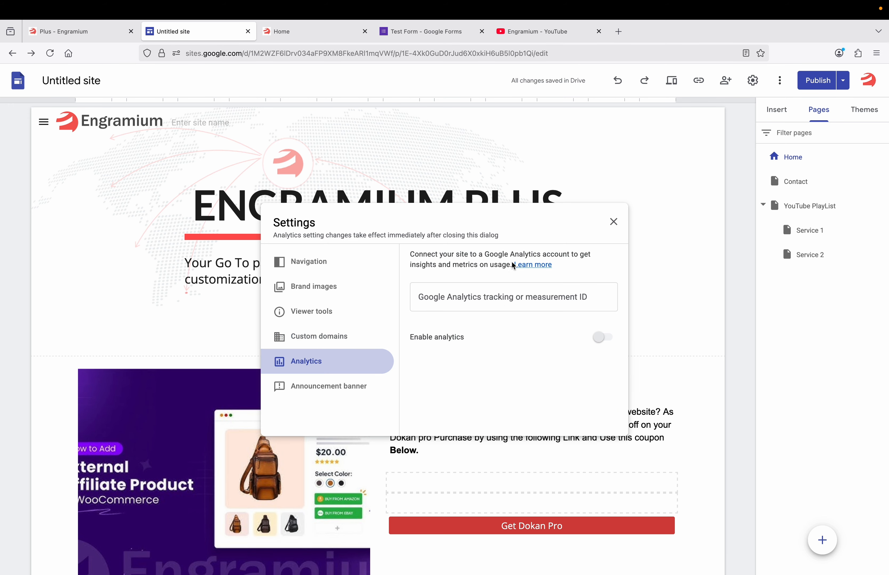
{"action": "left_click", "coordinate": [356, 389]}
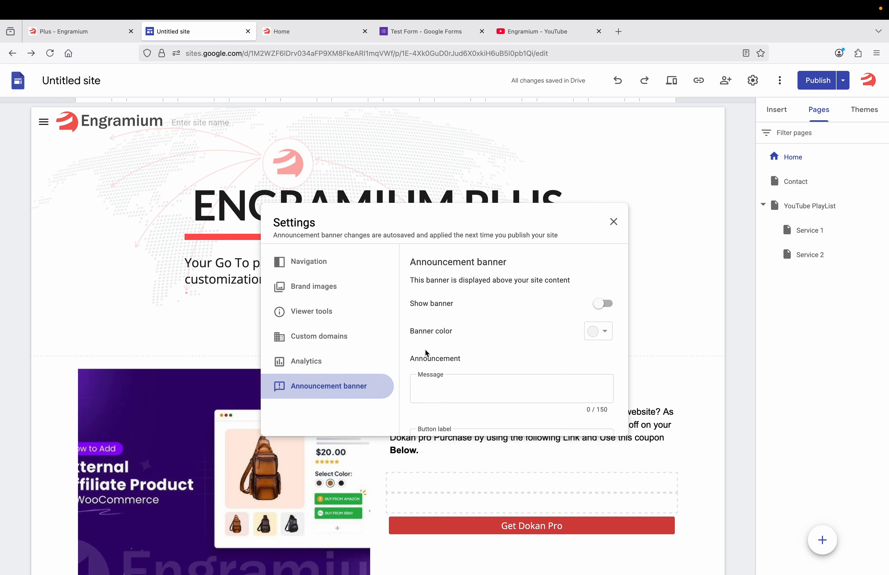
{"action": "left_click", "coordinate": [609, 301]}
{"action": "scroll", "coordinate": [524, 342], "scroll_direction": "down", "scroll_amount": 5}
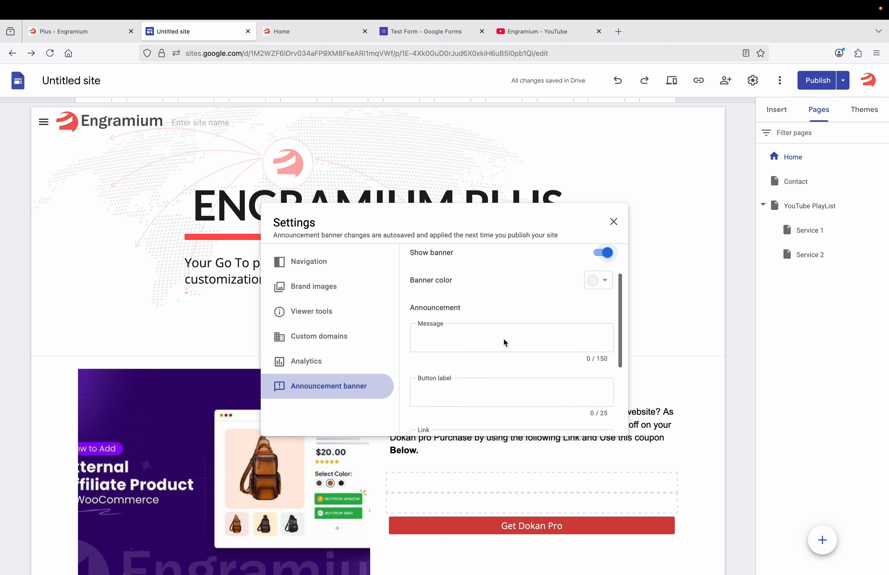
{"action": "scroll", "coordinate": [504, 342], "scroll_direction": "down", "scroll_amount": 3}
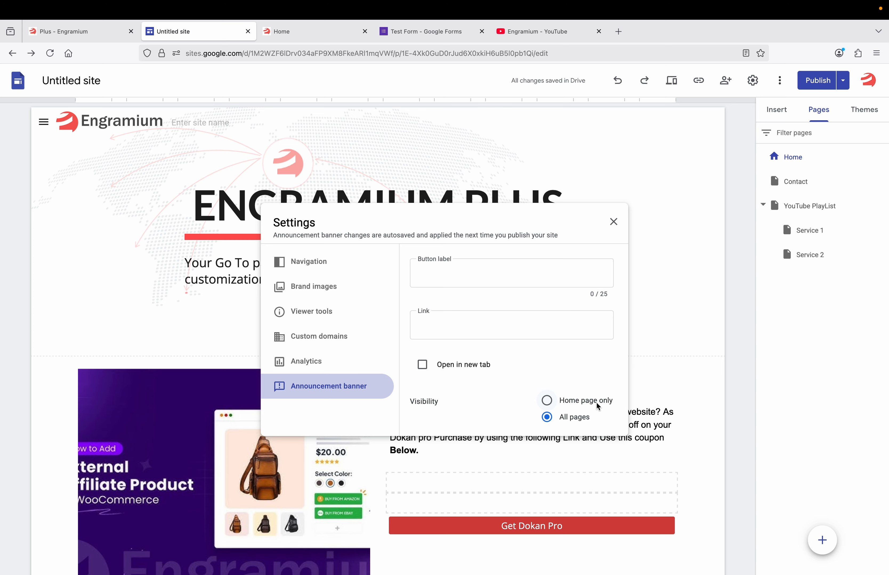
{"action": "left_click", "coordinate": [613, 222]}
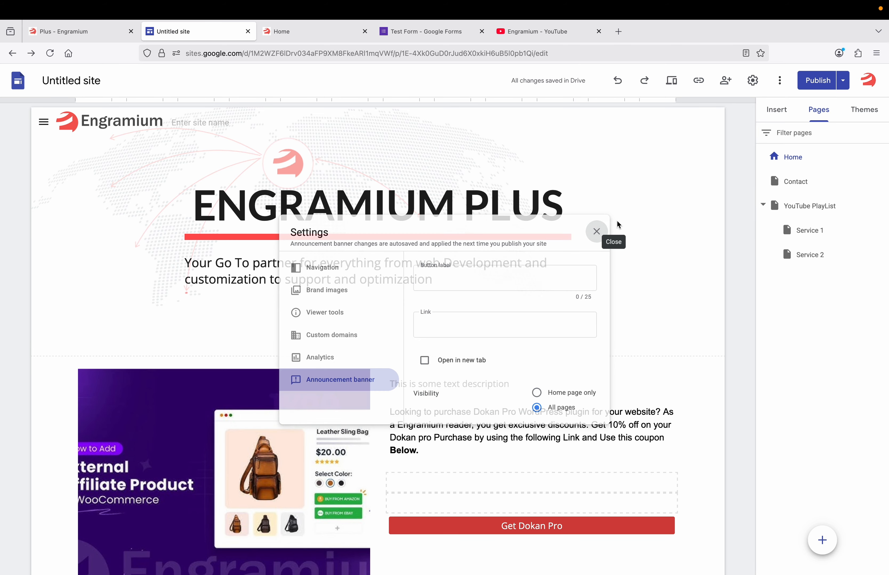
Reload the published Engramium Plus Home page in its browser tab
{"action": "left_click", "coordinate": [317, 32]}
{"action": "left_click", "coordinate": [52, 59]}
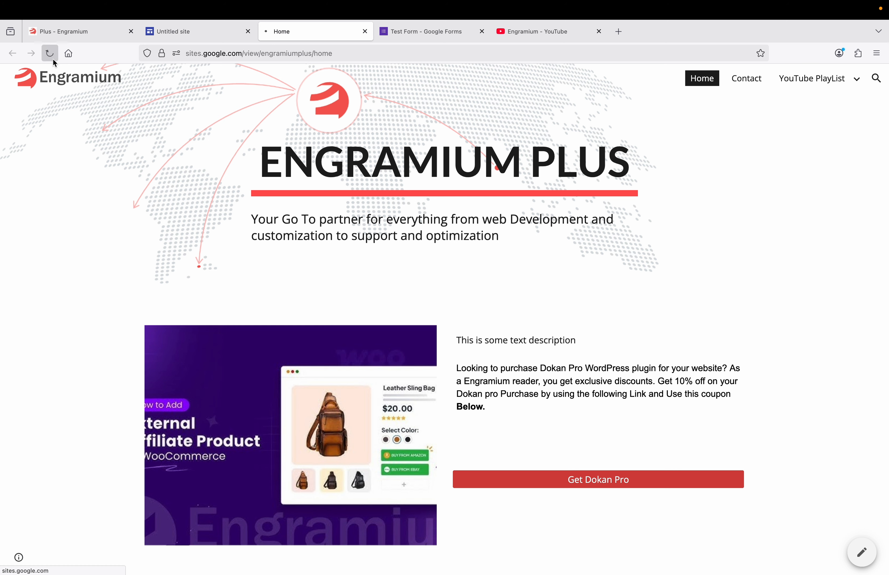